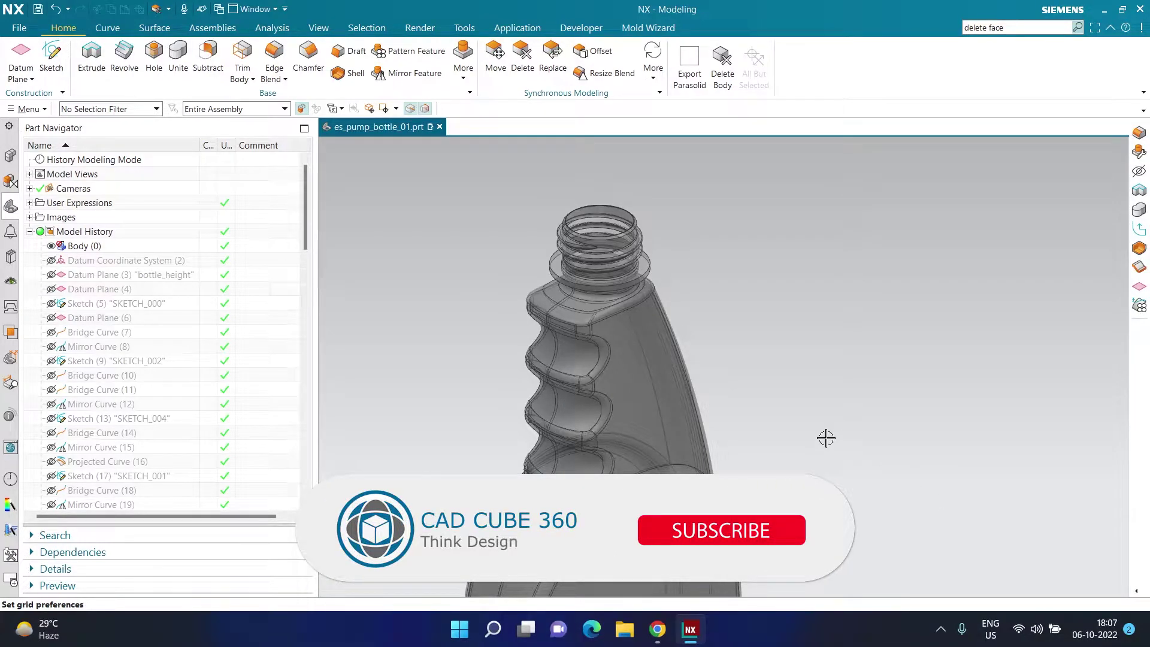
{"action": "scroll", "coordinate": [825, 438], "scroll_direction": "down", "scroll_amount": 3}
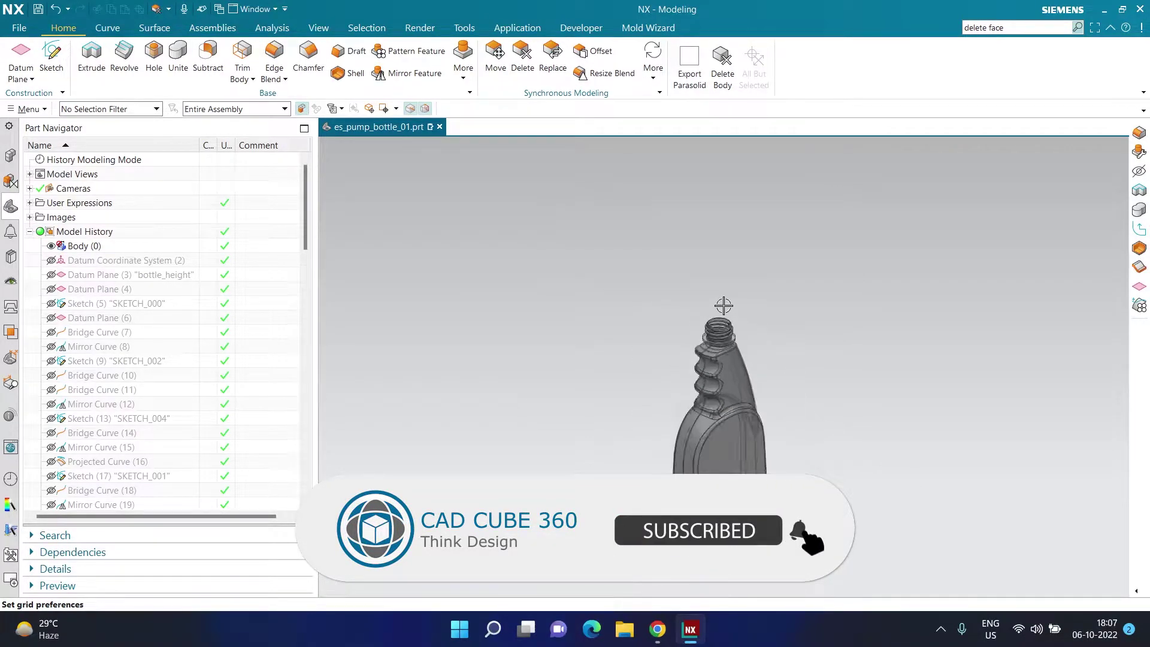
{"action": "scroll", "coordinate": [803, 429], "scroll_direction": "up", "scroll_amount": 2}
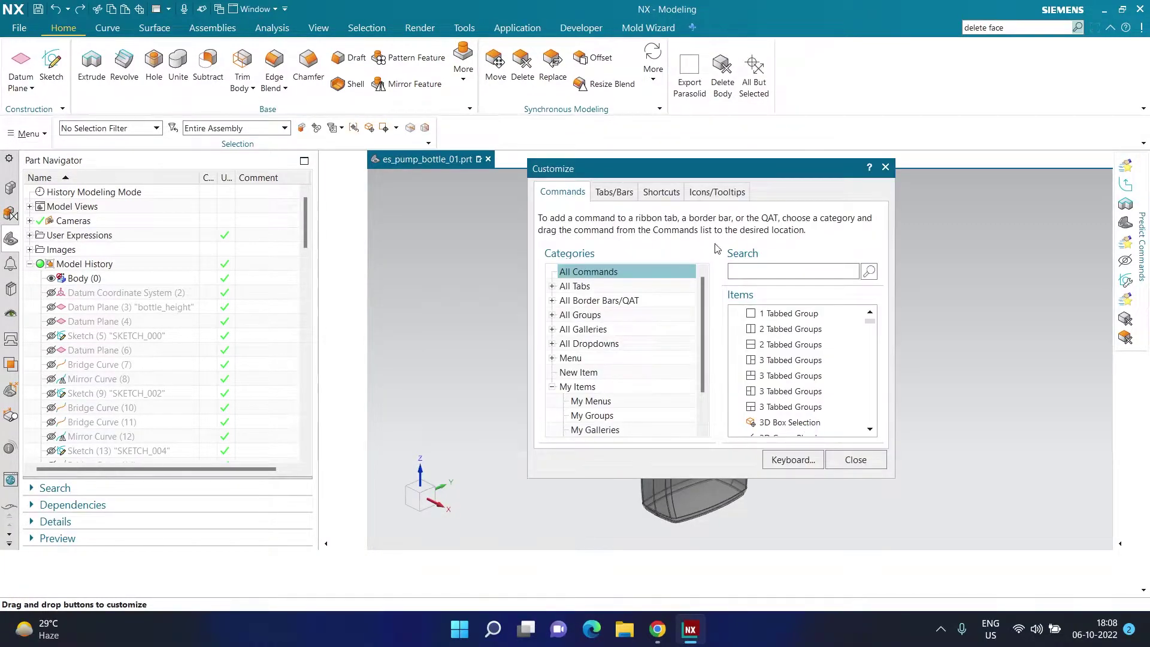
Step: Find the All But Selected command by searching for "all" in the customization dialog and add it to the selection bar
{"action": "left_click_drag", "start_coordinate": [681, 174], "coordinate": [736, 199]}
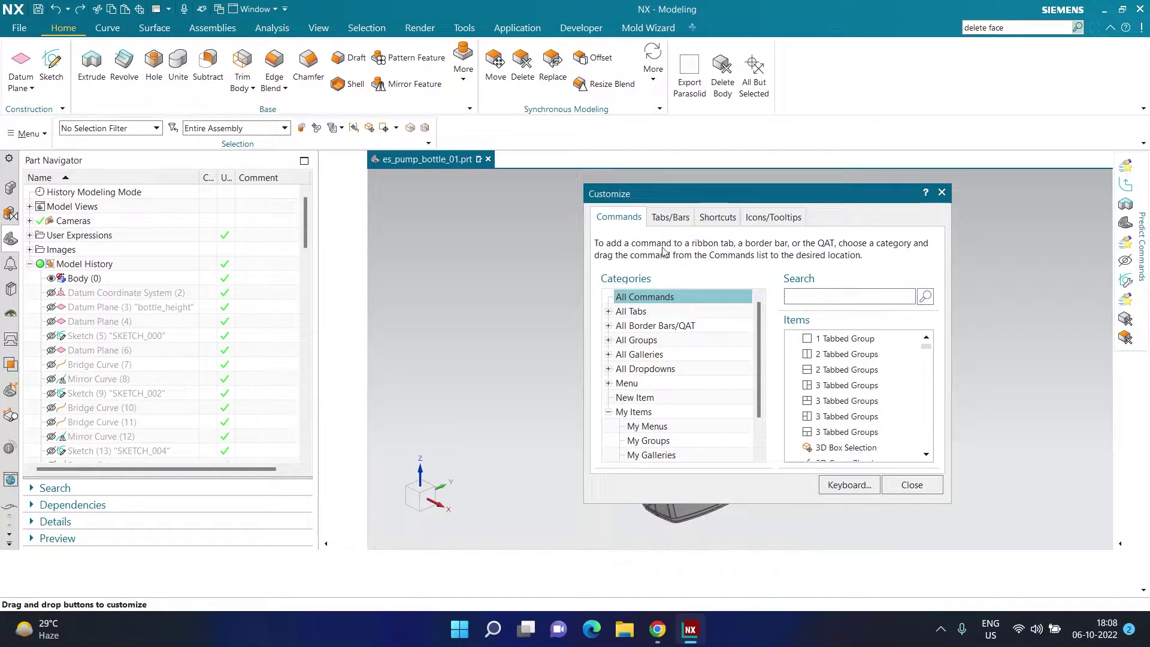
{"action": "type", "text": "all"}
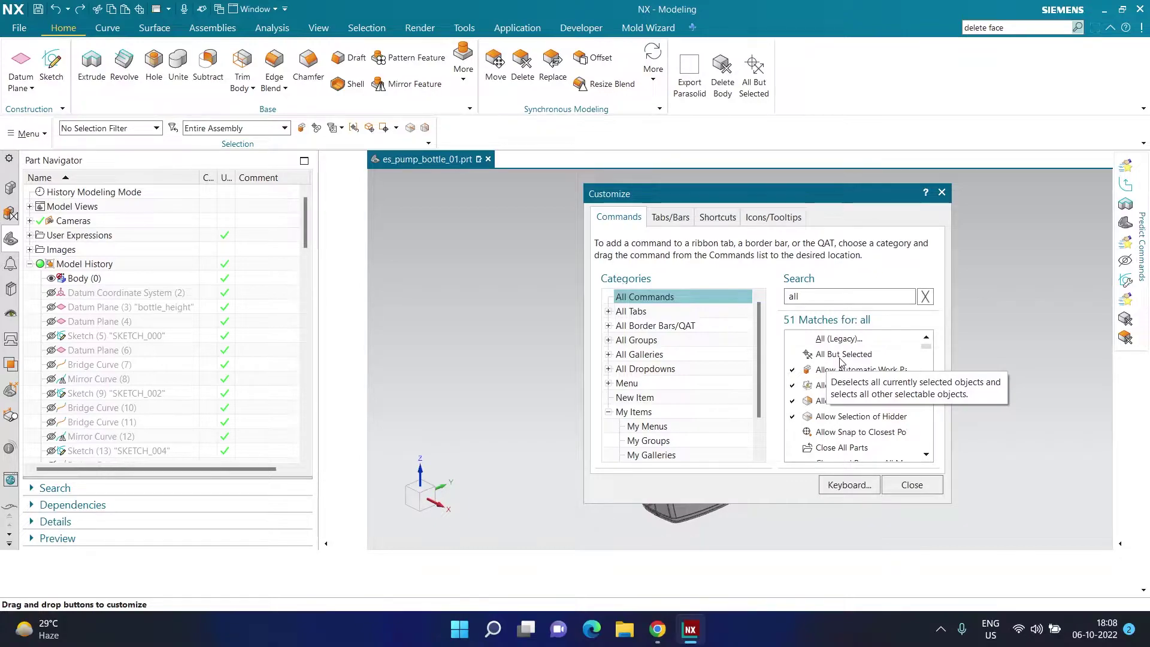
{"action": "double_click", "coordinate": [794, 297]}
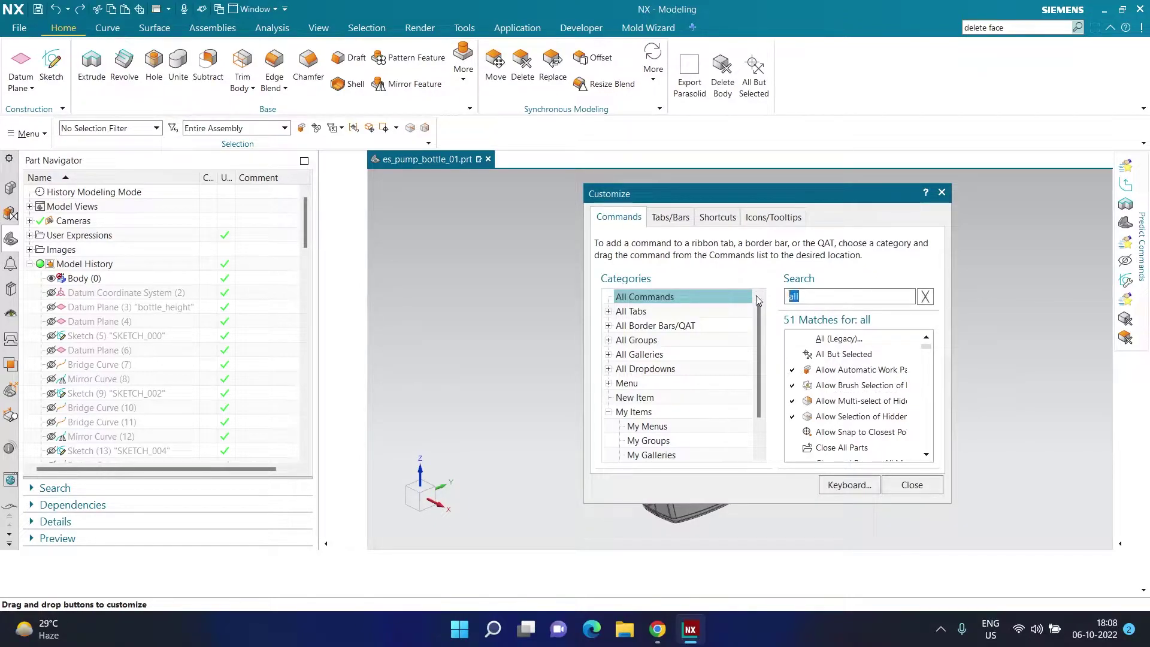
{"action": "left_click", "coordinate": [830, 356]}
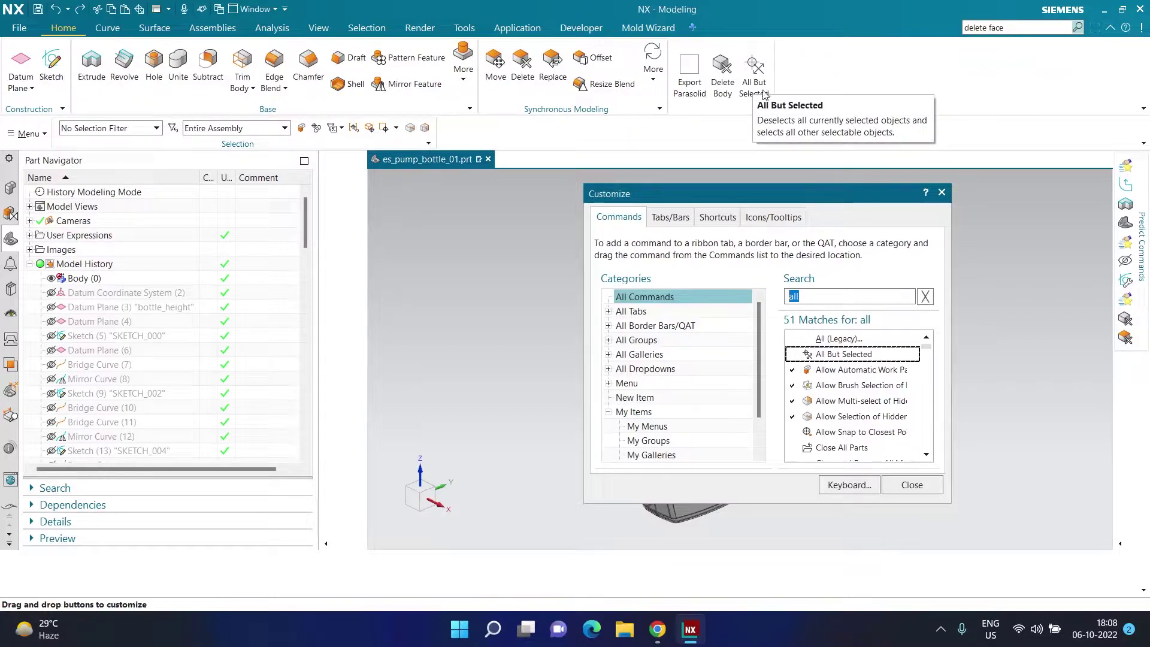
{"action": "left_click_drag", "start_coordinate": [830, 355], "coordinate": [460, 130]}
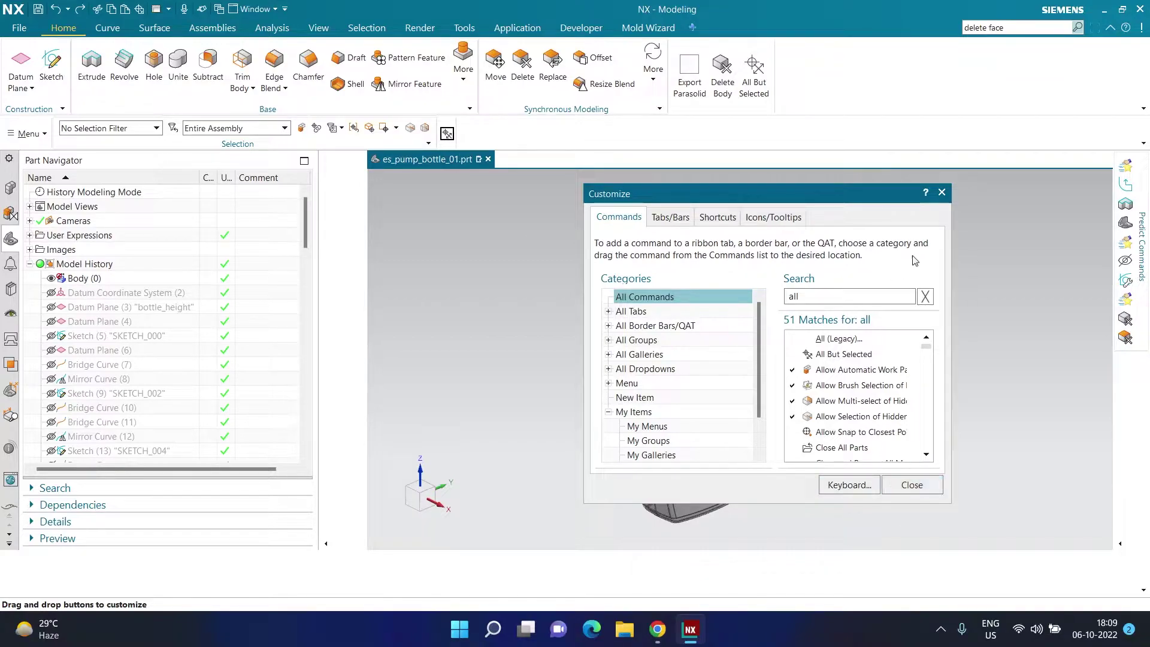
{"action": "left_click", "coordinate": [945, 193]}
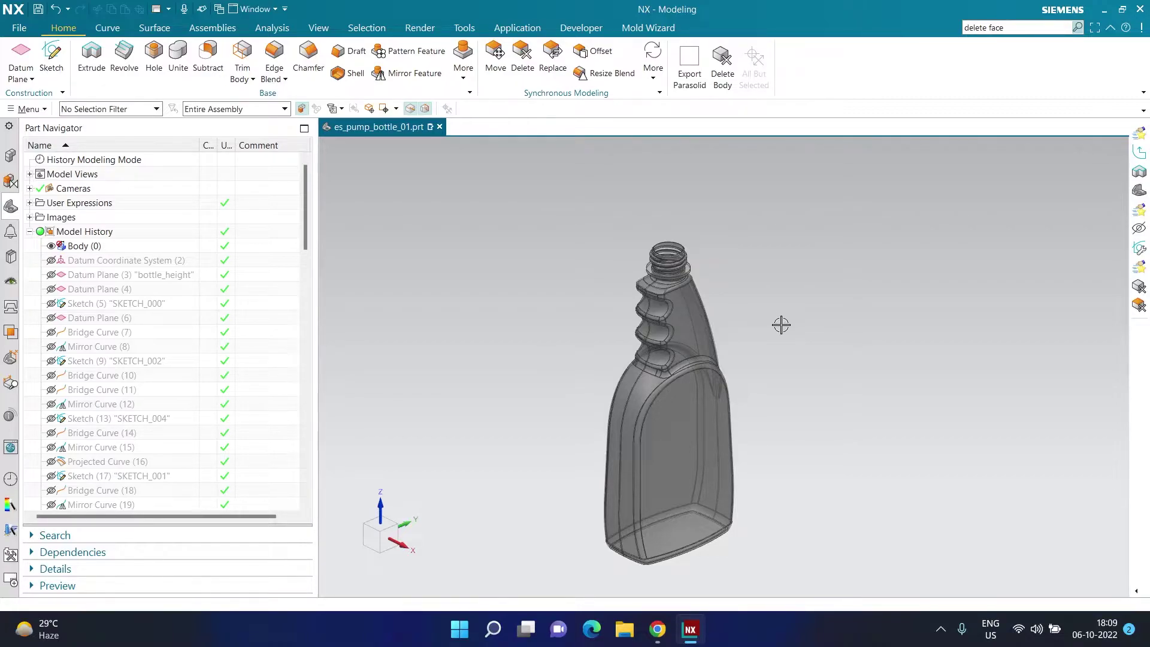
Step: Examine the transparent bottle's threaded neck, grip and body at close range and as a whole
{"action": "scroll", "coordinate": [623, 407], "scroll_direction": "up", "scroll_amount": 3}
{"action": "scroll", "coordinate": [624, 408], "scroll_direction": "down", "scroll_amount": 2}
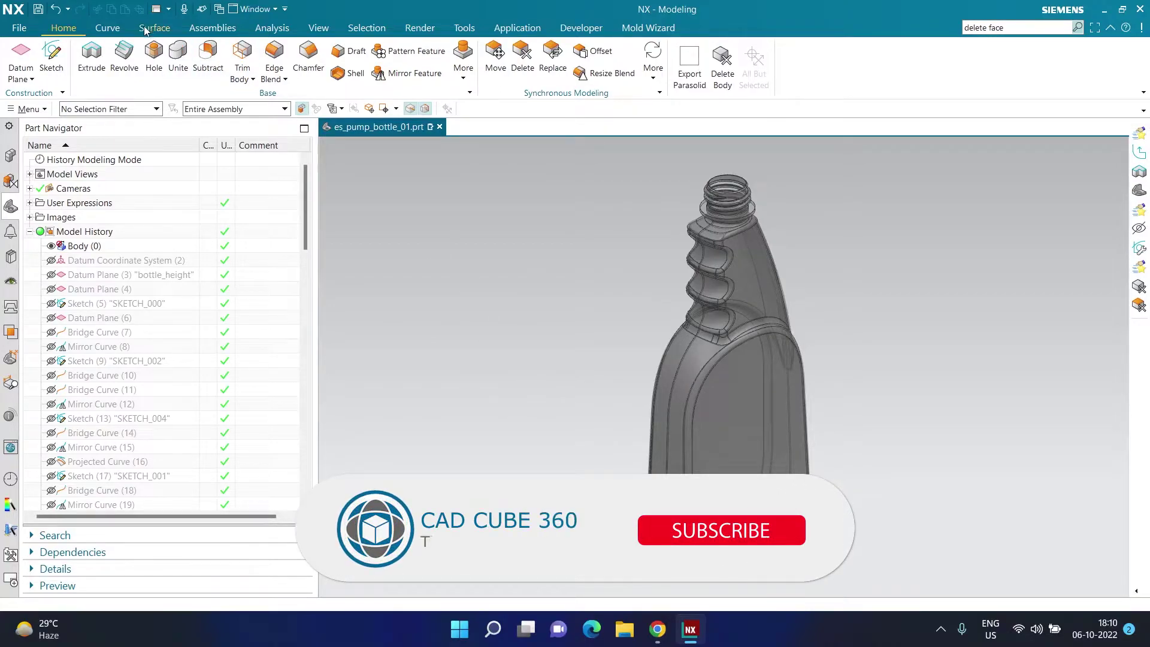
{"action": "left_click", "coordinate": [271, 28]}
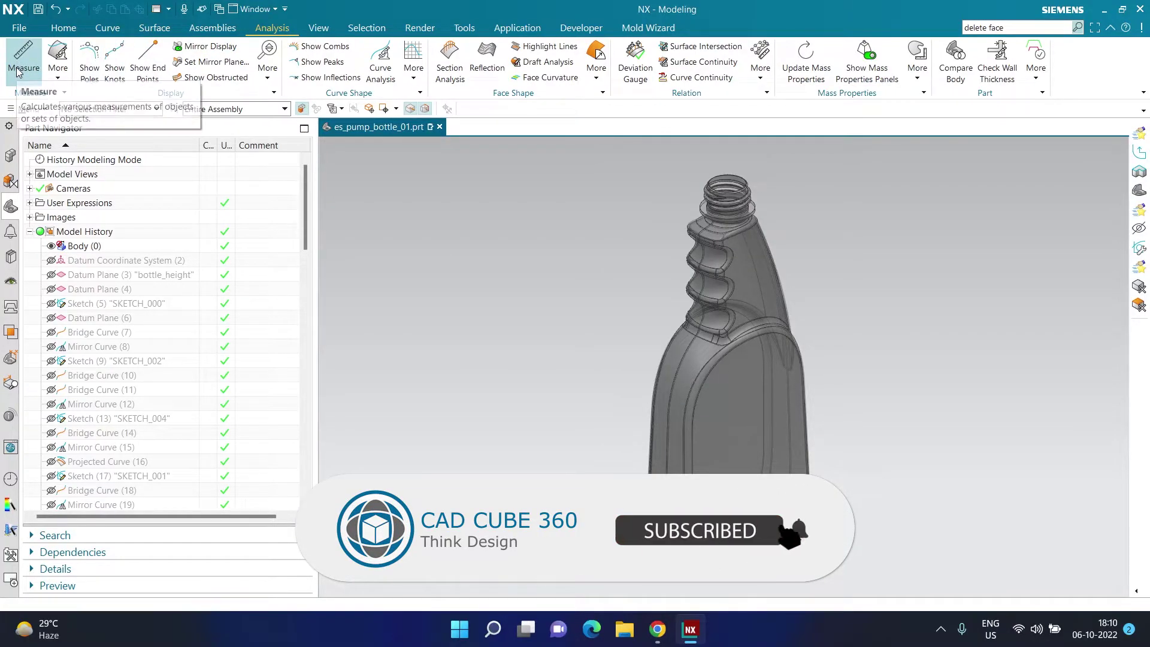
{"action": "left_click", "coordinate": [63, 28]}
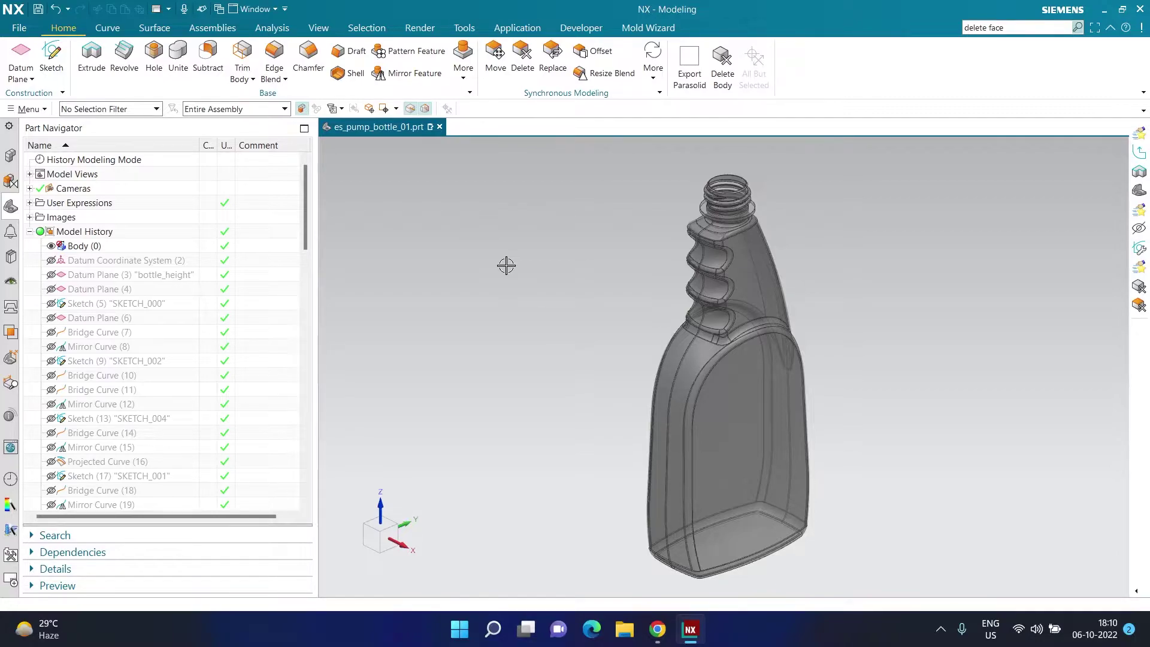
{"action": "scroll", "coordinate": [710, 169], "scroll_direction": "up", "scroll_amount": 1}
{"action": "scroll", "coordinate": [709, 170], "scroll_direction": "down", "scroll_amount": 2}
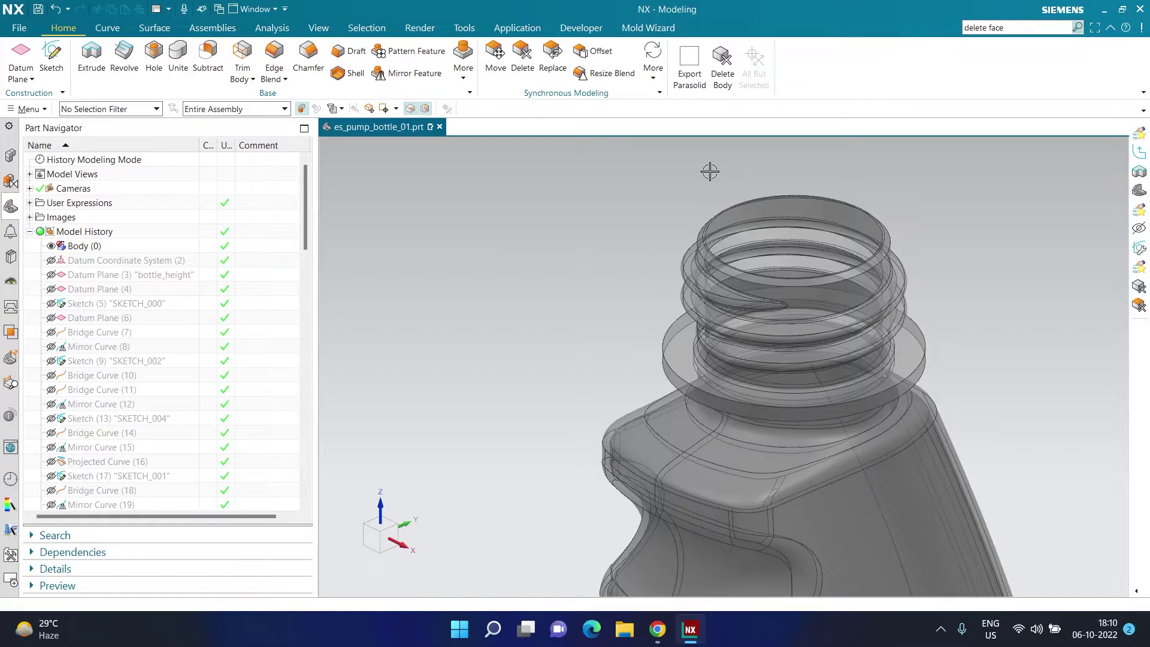
{"action": "scroll", "coordinate": [690, 215], "scroll_direction": "down", "scroll_amount": 3}
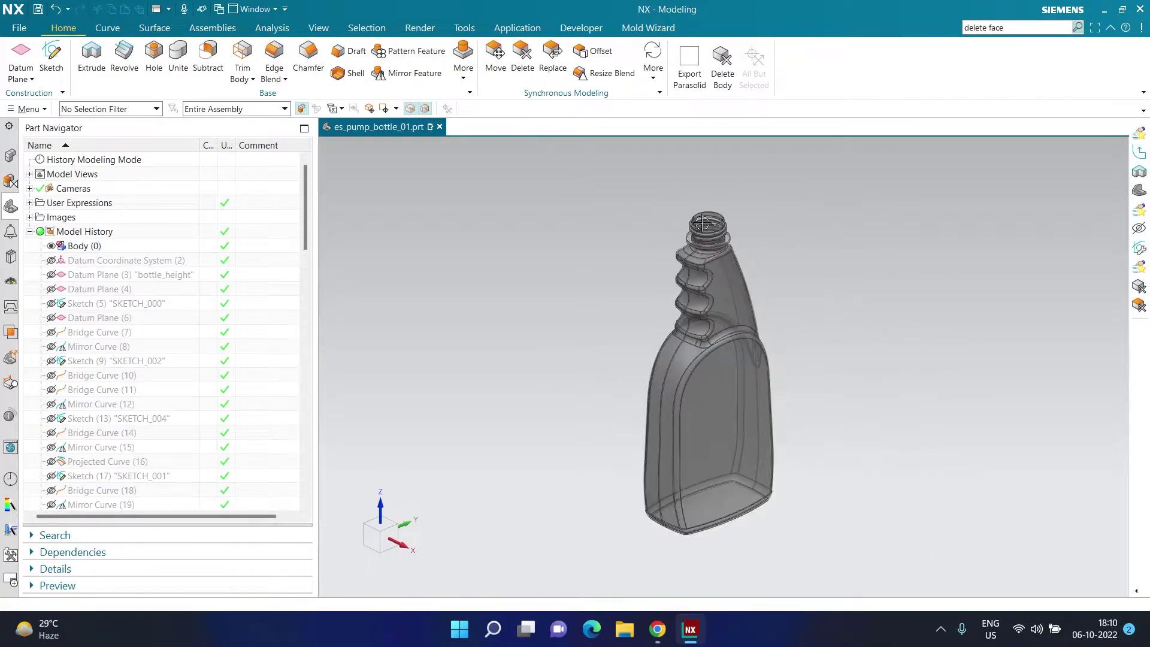
{"action": "scroll", "coordinate": [671, 211], "scroll_direction": "up", "scroll_amount": 4}
{"action": "scroll", "coordinate": [654, 202], "scroll_direction": "down", "scroll_amount": 1}
{"action": "scroll", "coordinate": [628, 256], "scroll_direction": "down", "scroll_amount": 2}
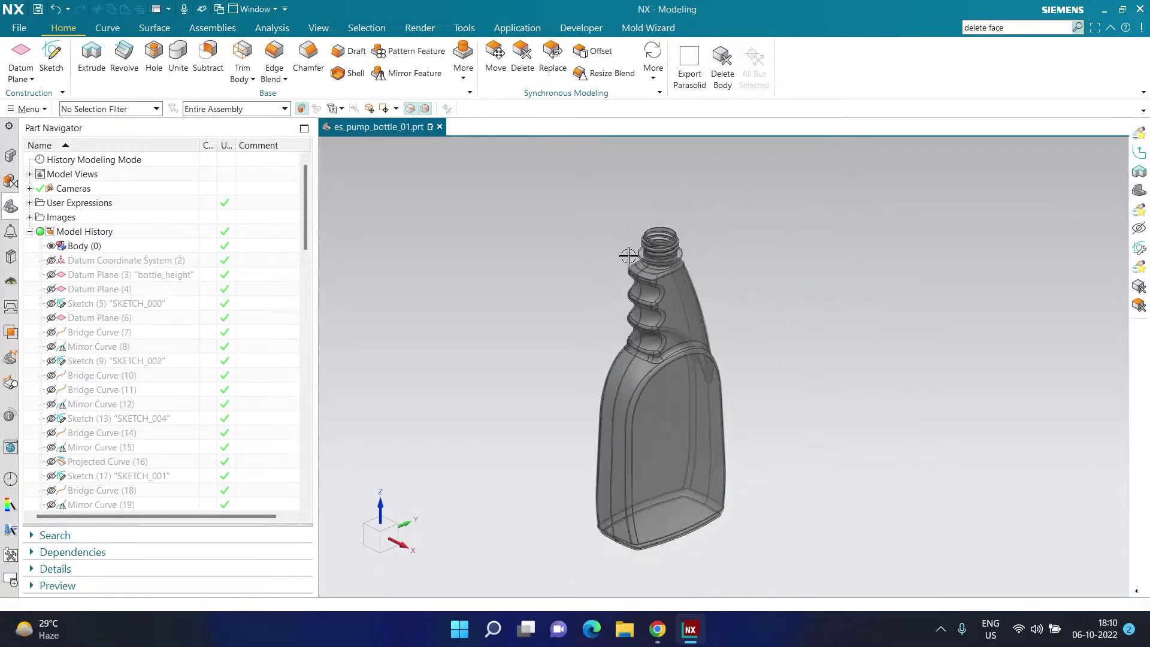
{"action": "scroll", "coordinate": [628, 256], "scroll_direction": "up", "scroll_amount": 2}
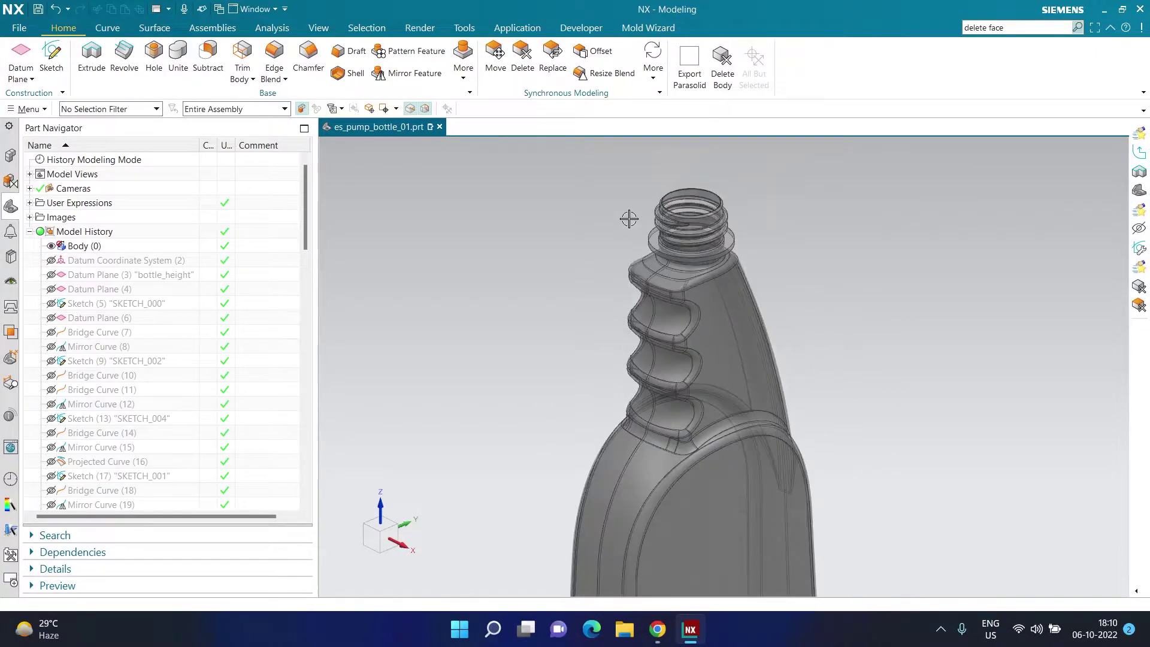
{"action": "scroll", "coordinate": [629, 214], "scroll_direction": "down", "scroll_amount": 2}
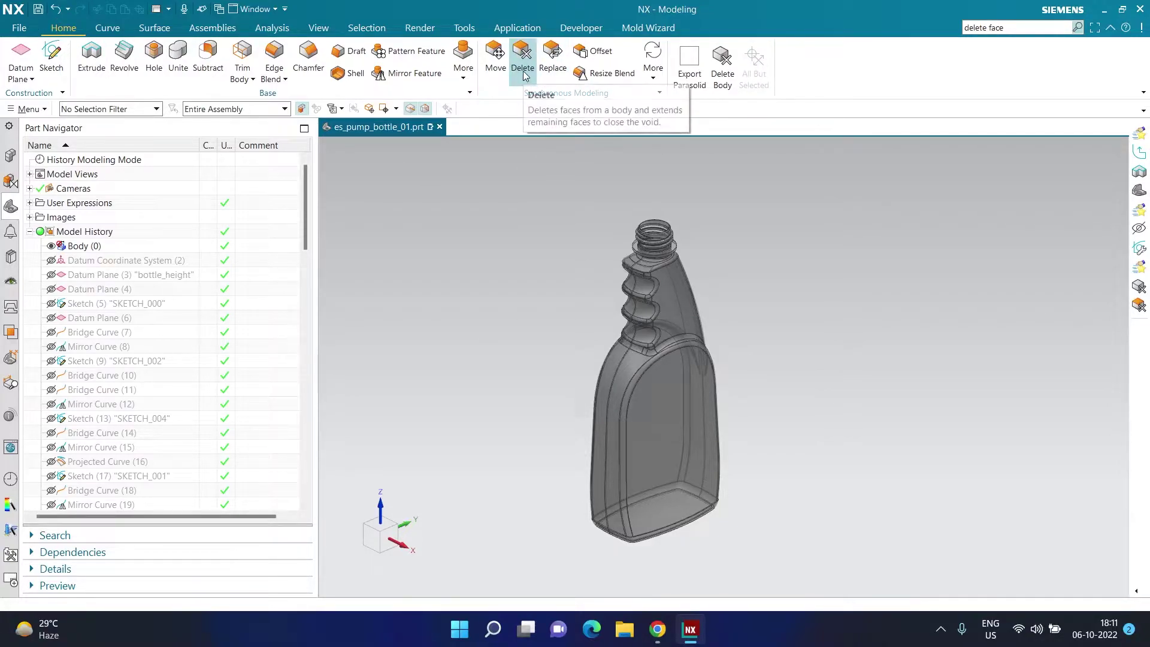
Step: Start Delete Face in Face mode and select all inner faces of the bottle with the Boss or Pocket Faces rule
{"action": "left_click", "coordinate": [38, 109]}
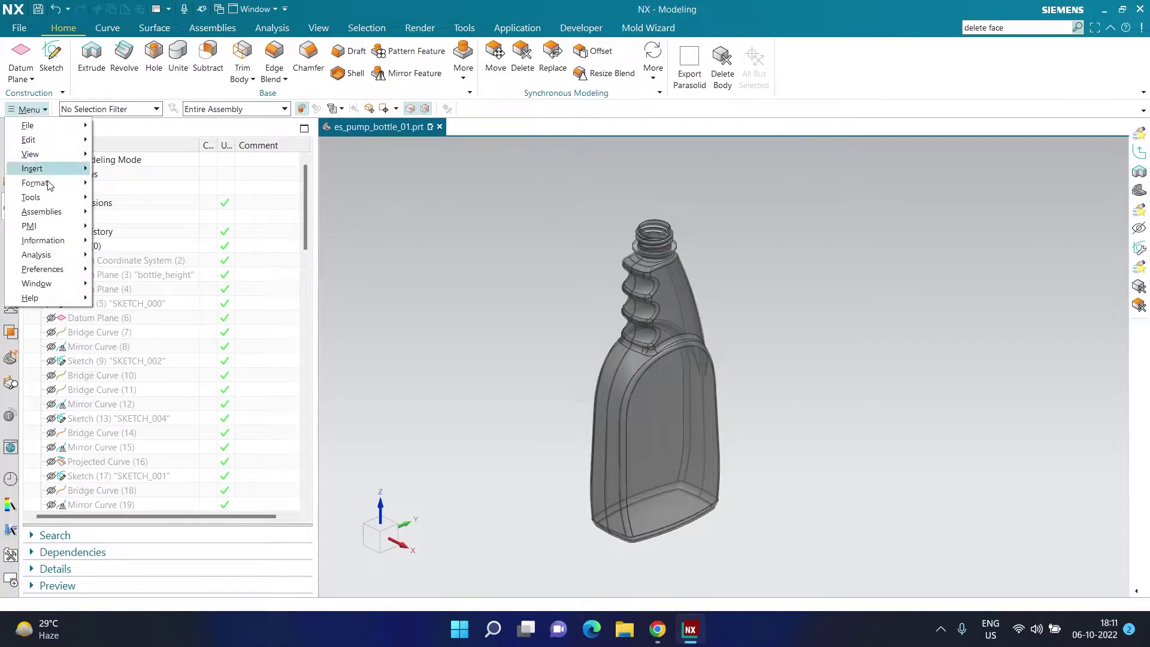
{"action": "mouse_move", "coordinate": [36, 168]}
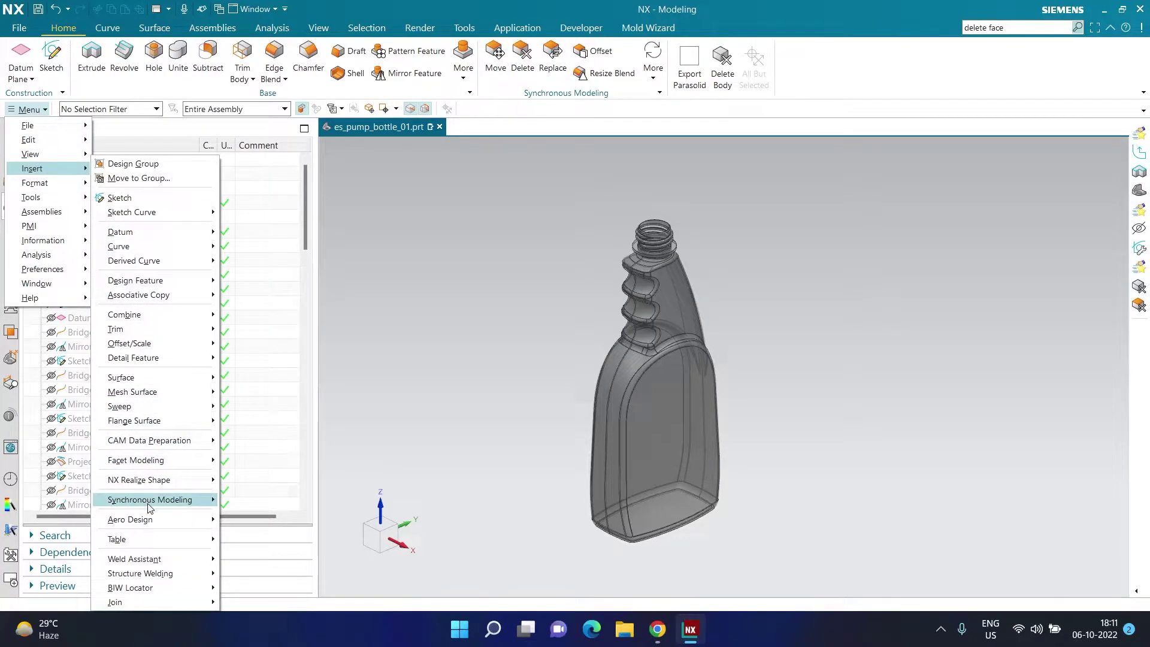
{"action": "mouse_move", "coordinate": [150, 507]}
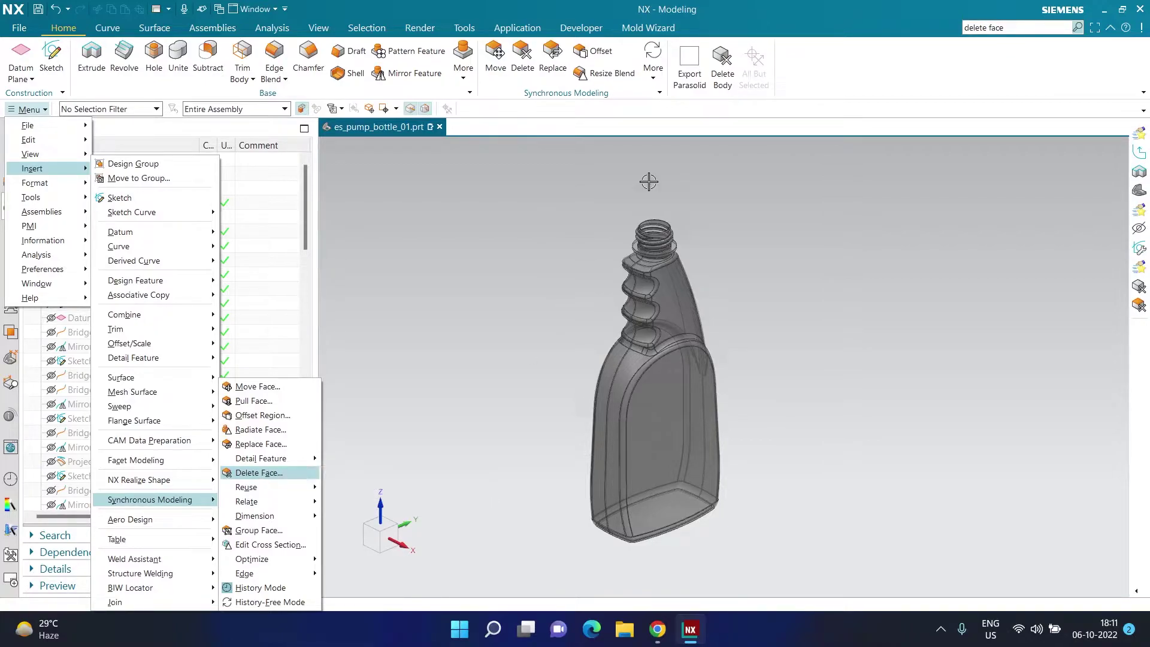
{"action": "left_click", "coordinate": [529, 83]}
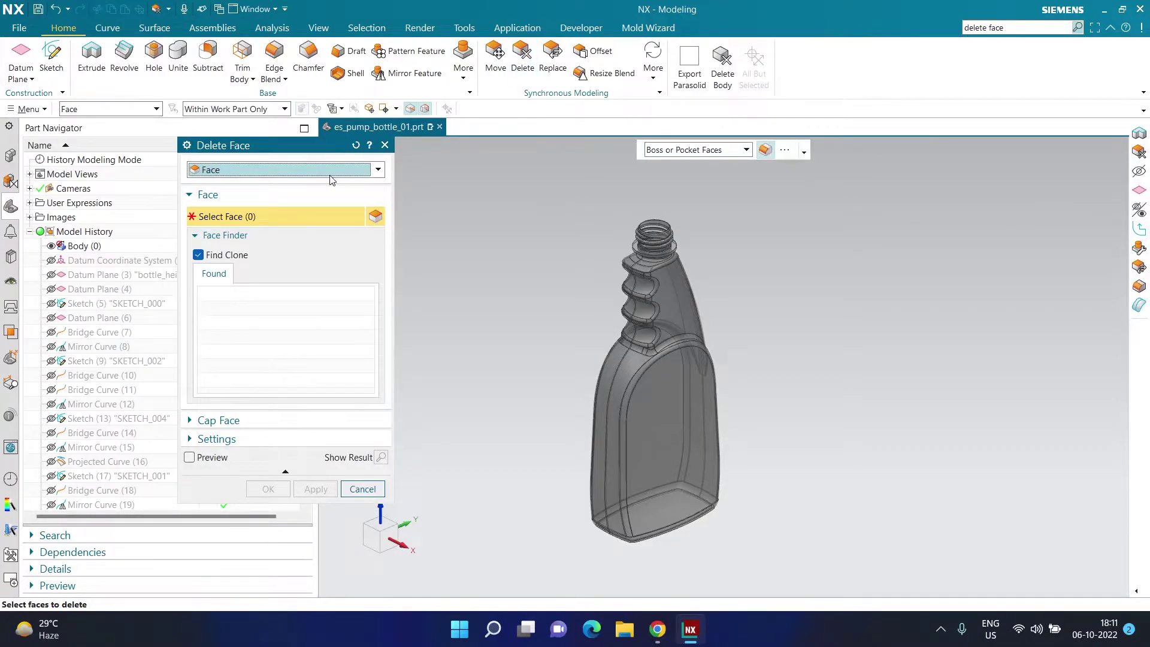
{"action": "left_click", "coordinate": [223, 173]}
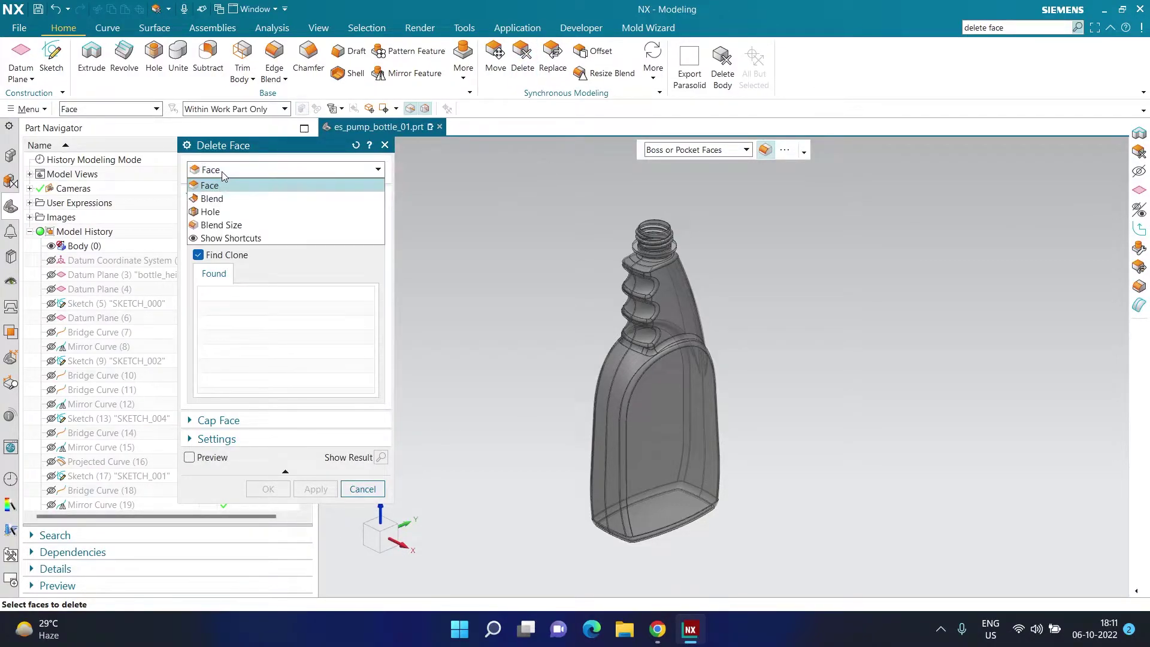
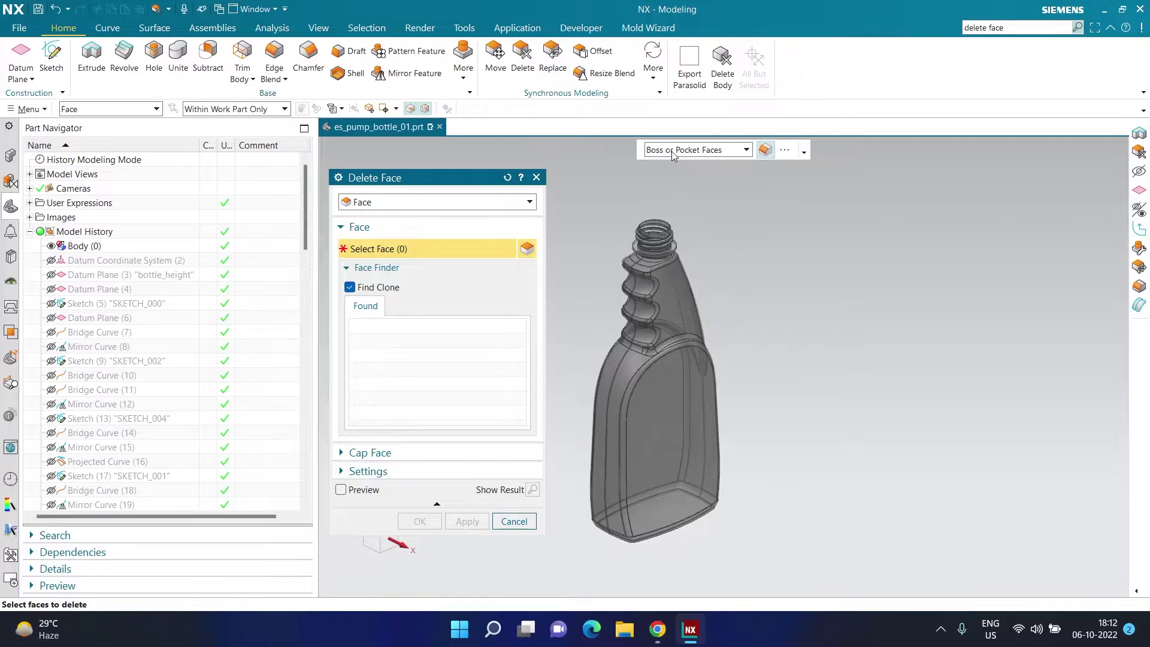
{"action": "scroll", "coordinate": [665, 162], "scroll_direction": "up", "scroll_amount": 5}
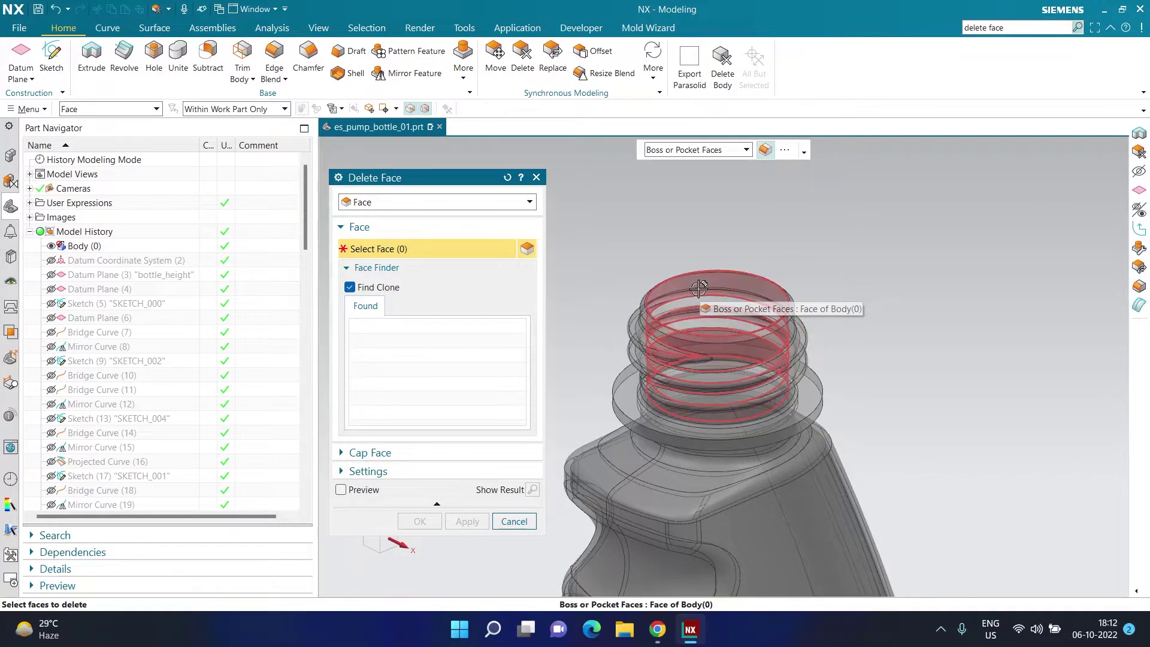
{"action": "key", "text": "ctrl+a"}
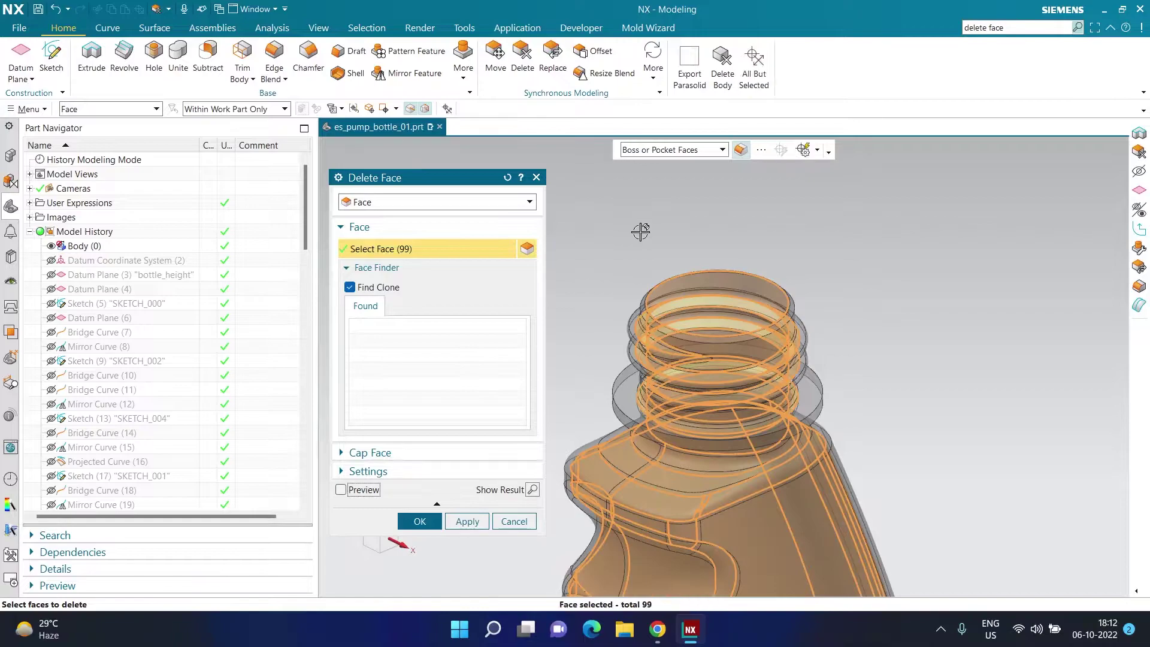
{"action": "scroll", "coordinate": [640, 231], "scroll_direction": "down", "scroll_amount": 4}
{"action": "scroll", "coordinate": [641, 231], "scroll_direction": "down", "scroll_amount": 3}
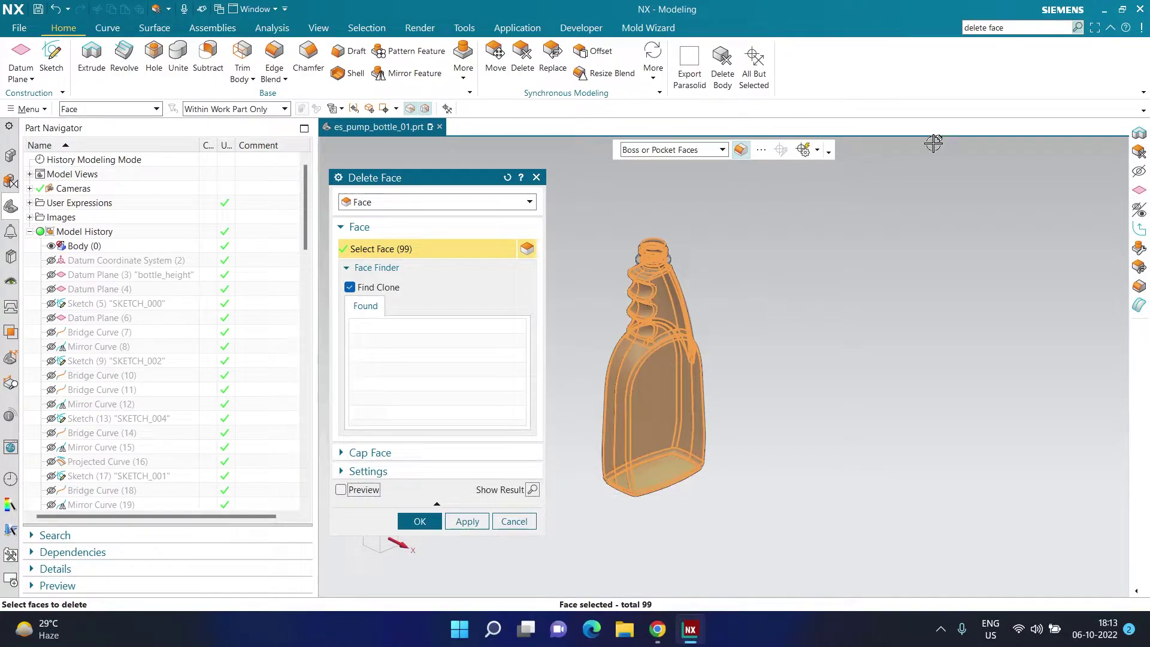
{"action": "scroll", "coordinate": [652, 294], "scroll_direction": "up", "scroll_amount": 8}
{"action": "scroll", "coordinate": [821, 285], "scroll_direction": "down", "scroll_amount": 4}
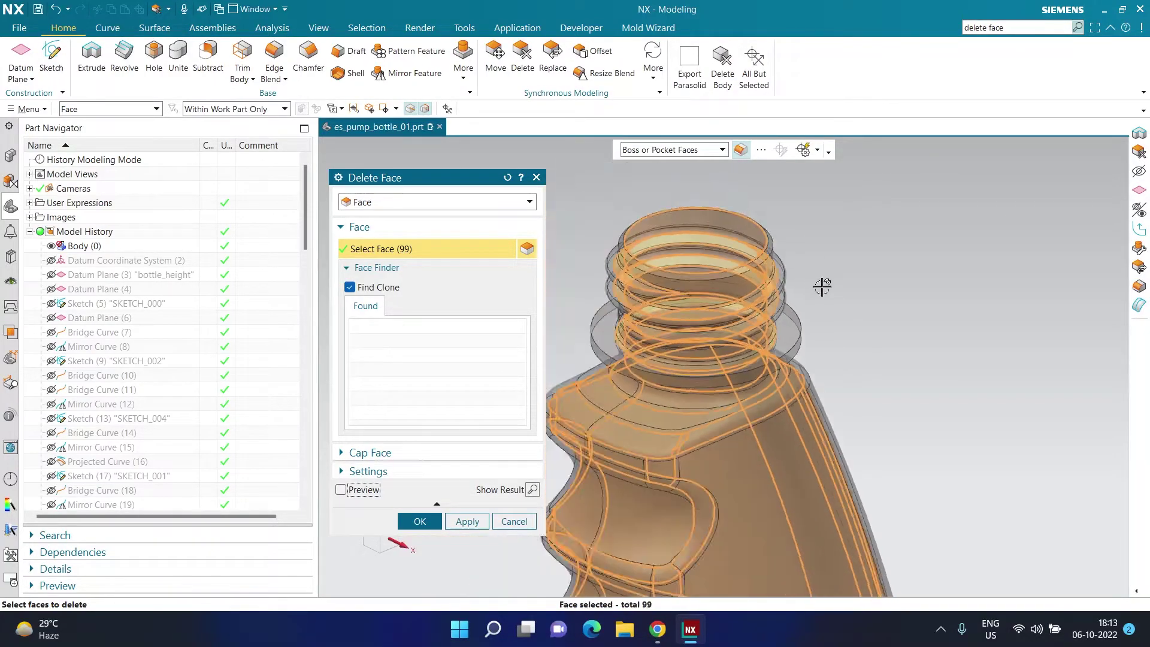
{"action": "scroll", "coordinate": [811, 257], "scroll_direction": "up", "scroll_amount": 1}
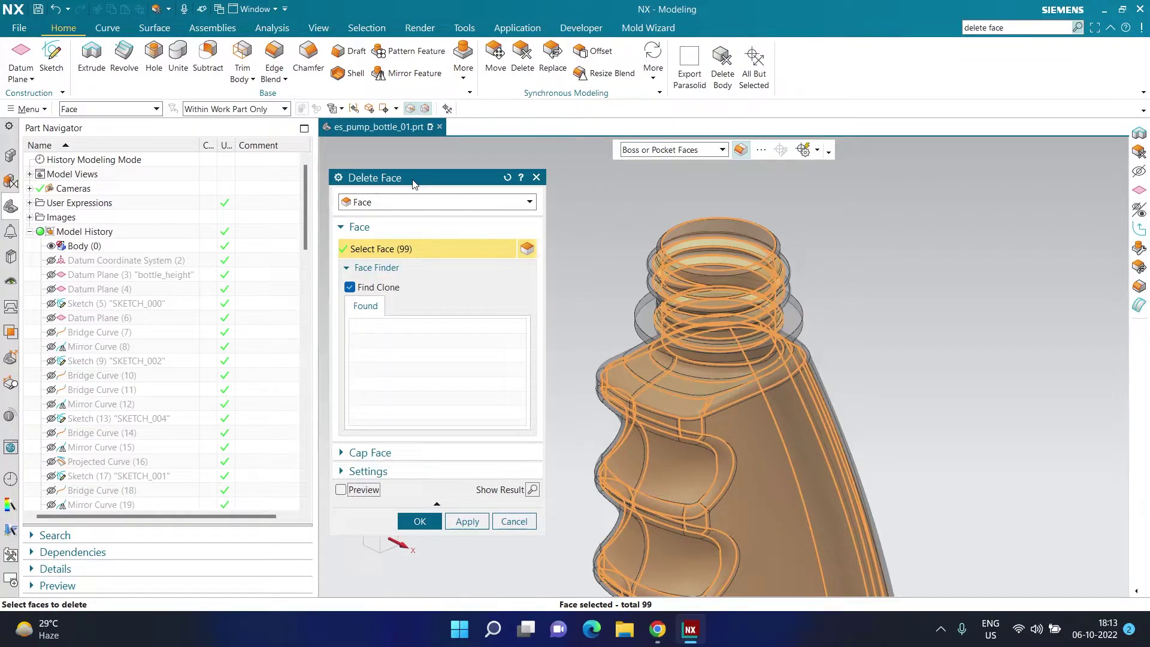
Step: Invert the face selection to the bottle's outer faces with All But Selected and delete them
{"action": "left_click", "coordinate": [756, 91]}
{"action": "left_click", "coordinate": [756, 91]}
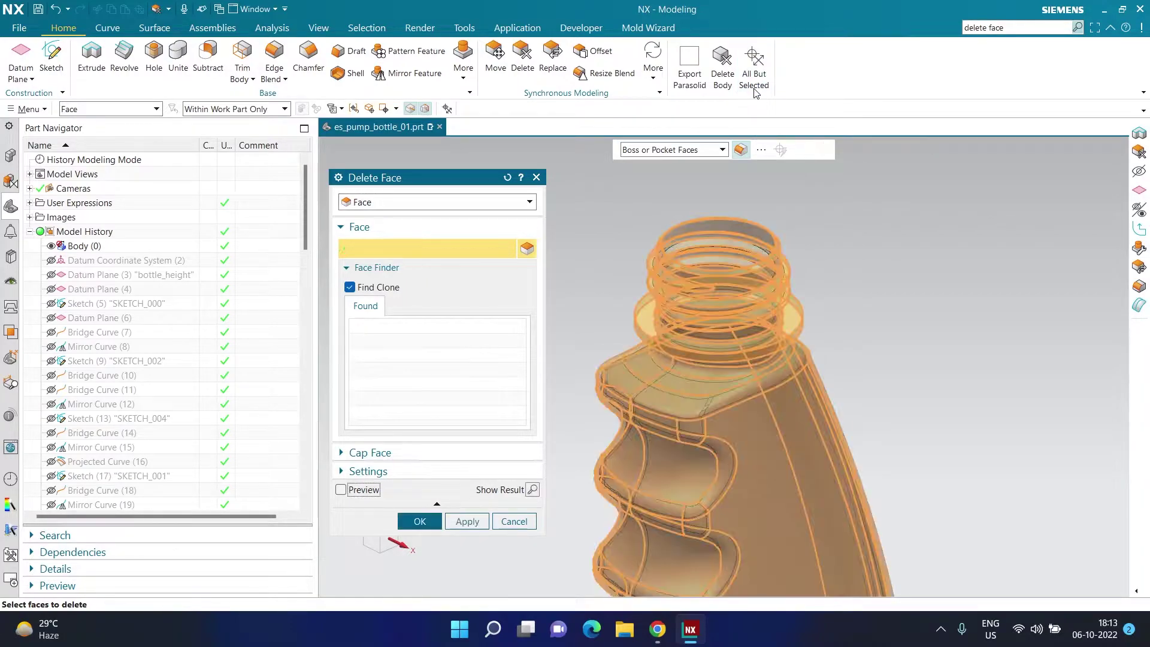
{"action": "scroll", "coordinate": [680, 232], "scroll_direction": "up", "scroll_amount": 5}
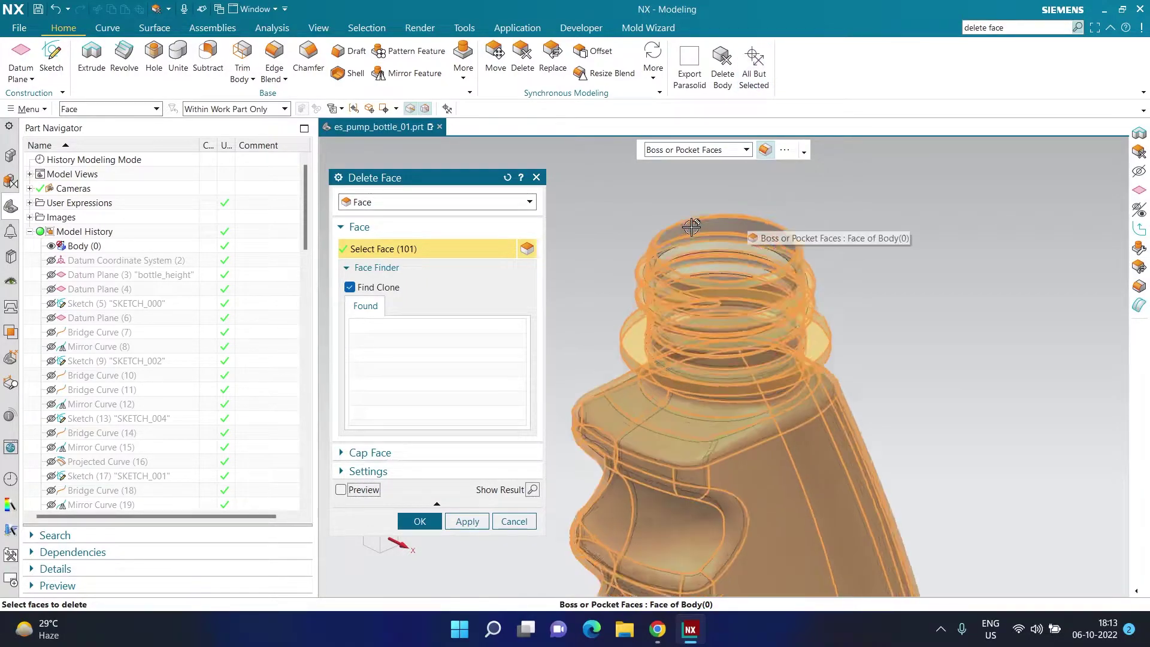
{"action": "scroll", "coordinate": [680, 233], "scroll_direction": "down", "scroll_amount": 6}
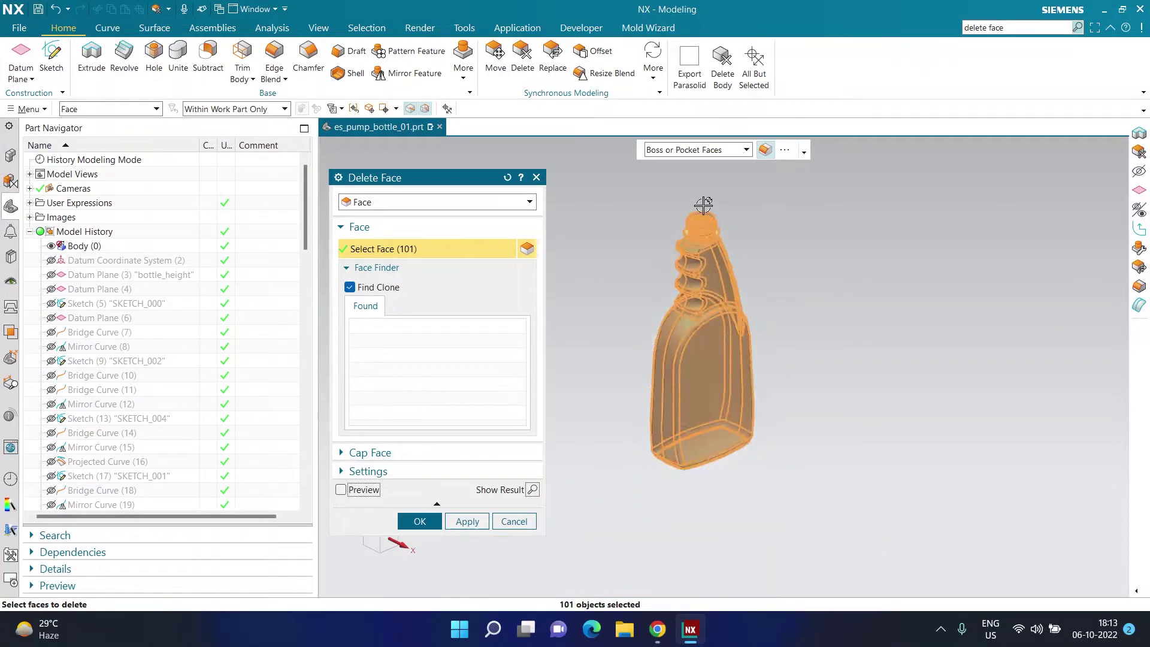
{"action": "scroll", "coordinate": [694, 301], "scroll_direction": "up", "scroll_amount": 1}
{"action": "scroll", "coordinate": [695, 301], "scroll_direction": "down", "scroll_amount": 3}
{"action": "scroll", "coordinate": [680, 219], "scroll_direction": "up", "scroll_amount": 4}
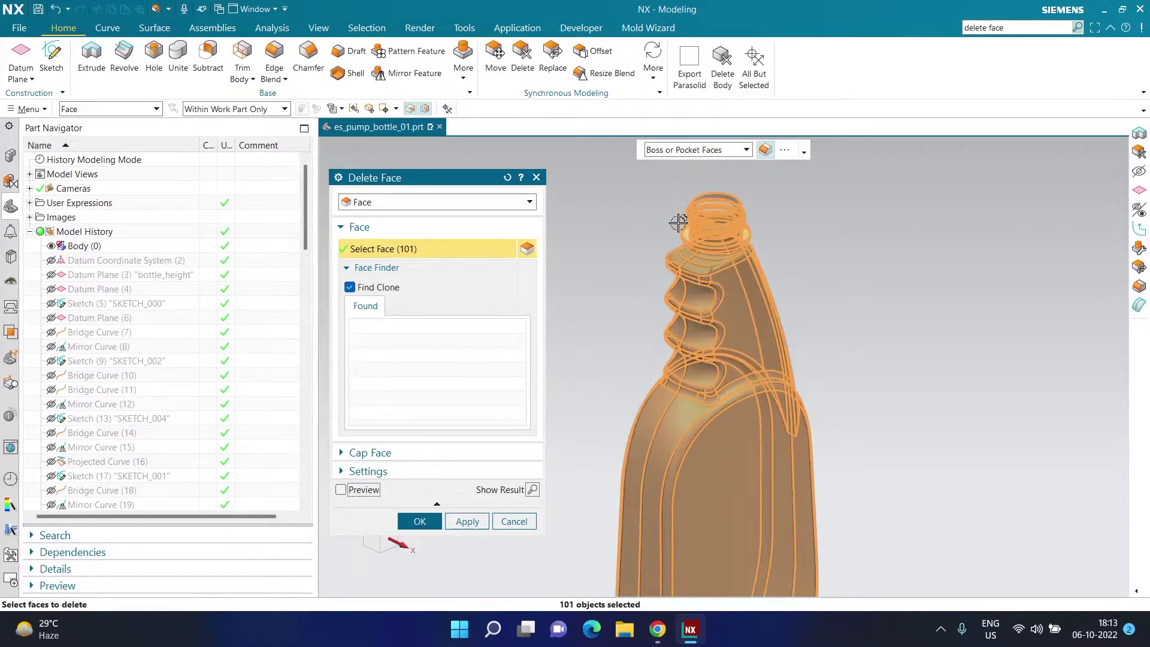
{"action": "left_click", "coordinate": [426, 520]}
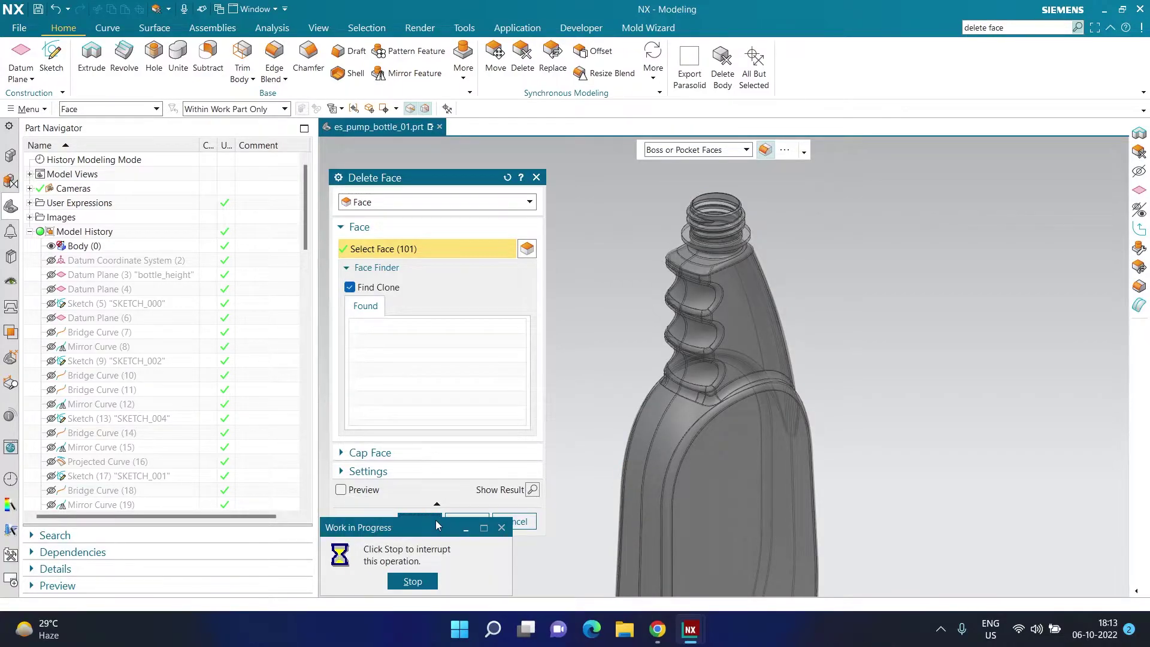
{"action": "scroll", "coordinate": [585, 267], "scroll_direction": "down", "scroll_amount": 2}
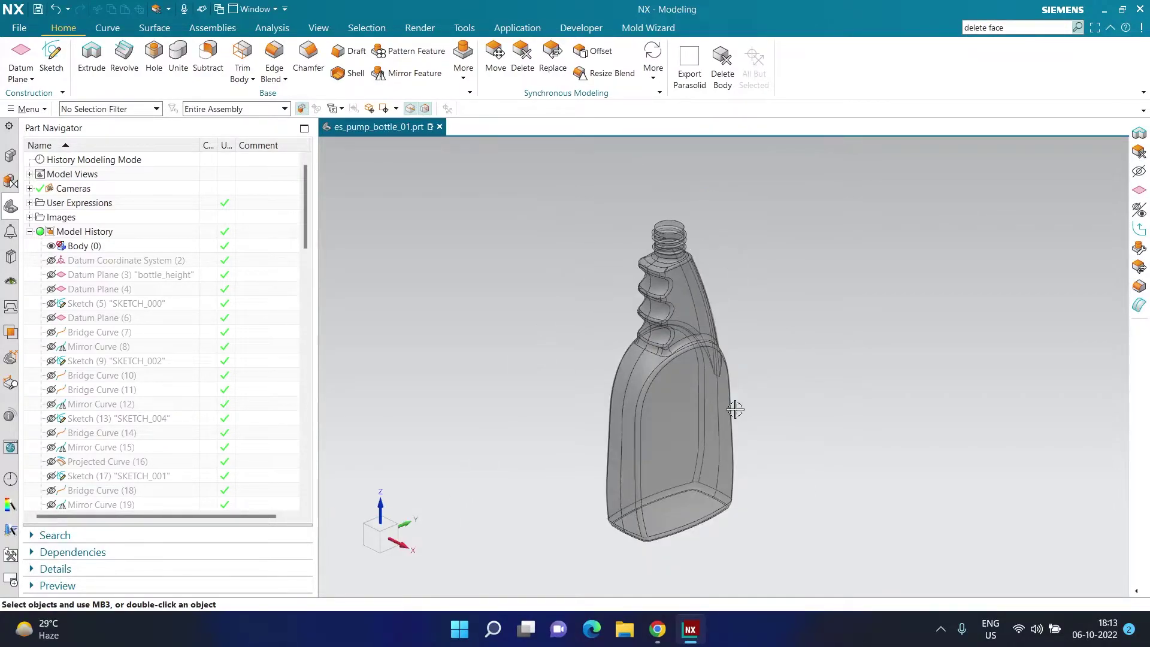
{"action": "middle_click_drag", "start_coordinate": [618, 383], "coordinate": [572, 368]}
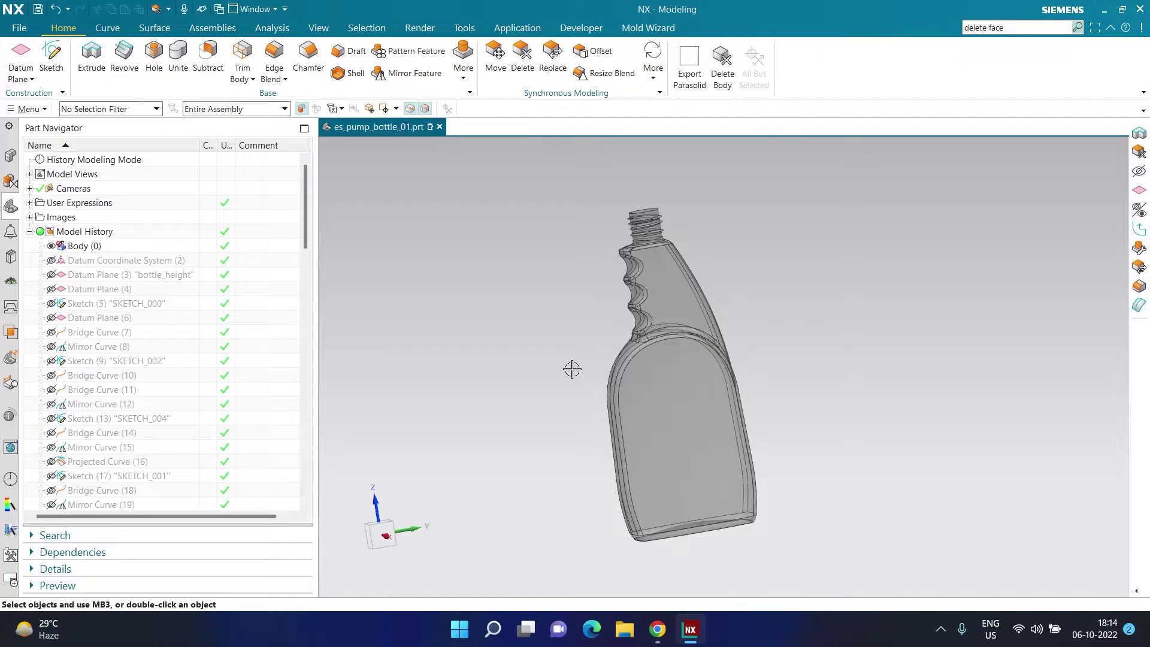
Step: Examine the newest Delete Face feature in the model history and the remaining neck faces at close range
{"action": "scroll", "coordinate": [120, 407], "scroll_direction": "down", "scroll_amount": 20}
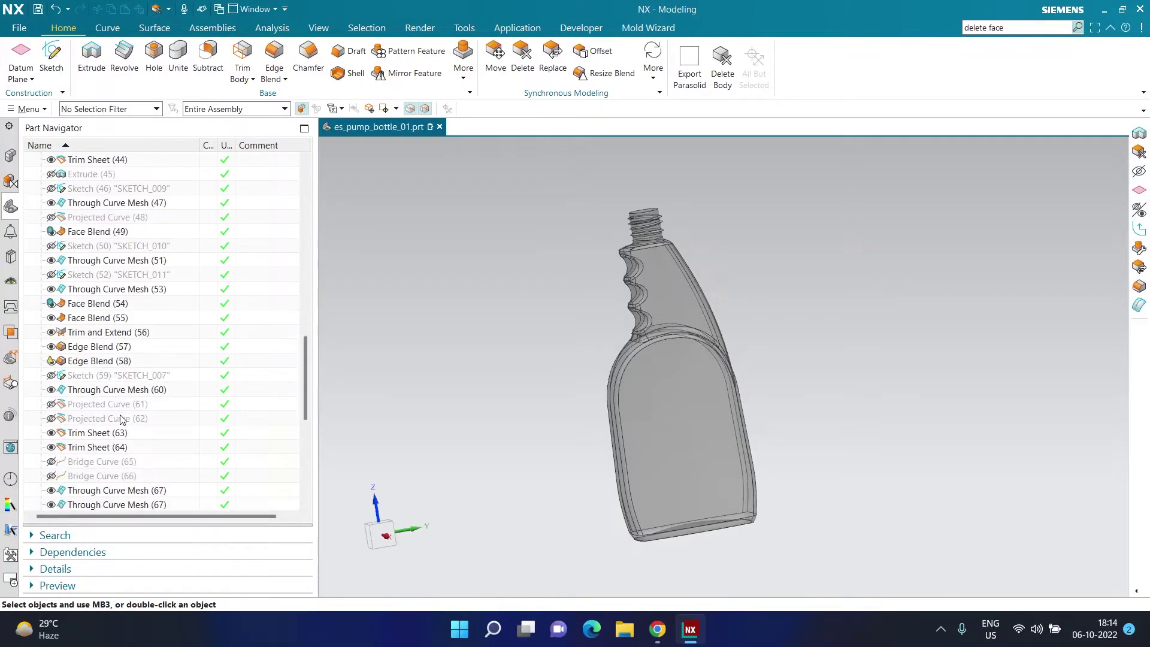
{"action": "mouse_move", "coordinate": [303, 447]}
{"action": "left_mouse_down"}
{"action": "mouse_move", "coordinate": [305, 383]}
{"action": "mouse_move", "coordinate": [302, 465]}
{"action": "left_mouse_up"}
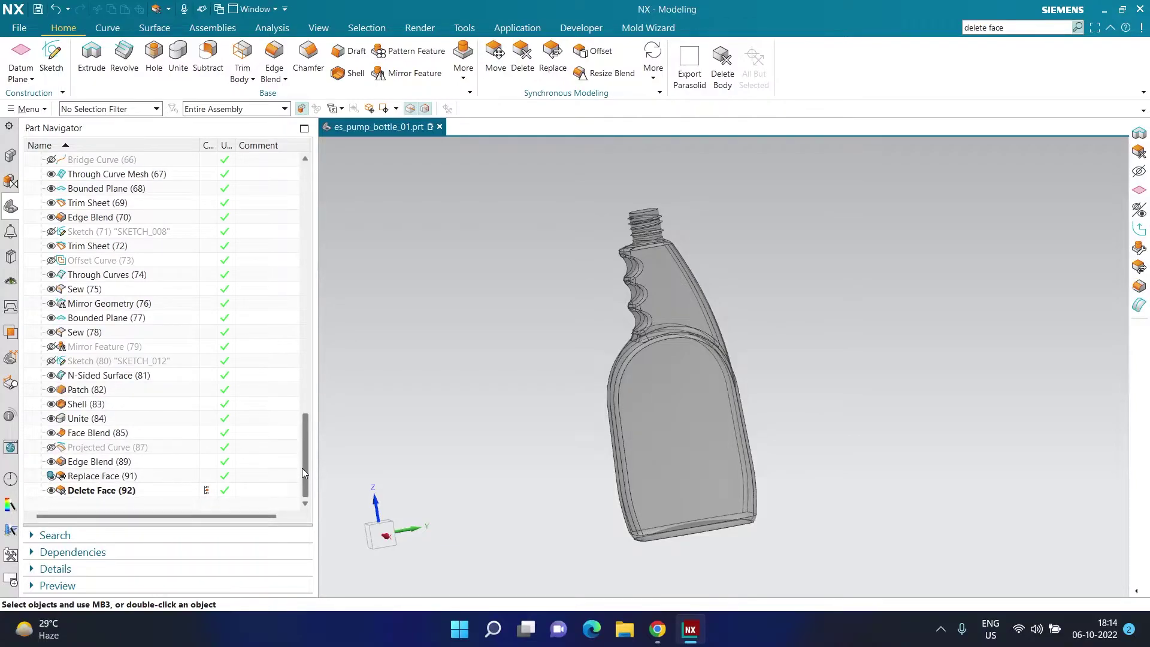
{"action": "middle_click_drag", "start_coordinate": [449, 411], "coordinate": [489, 430]}
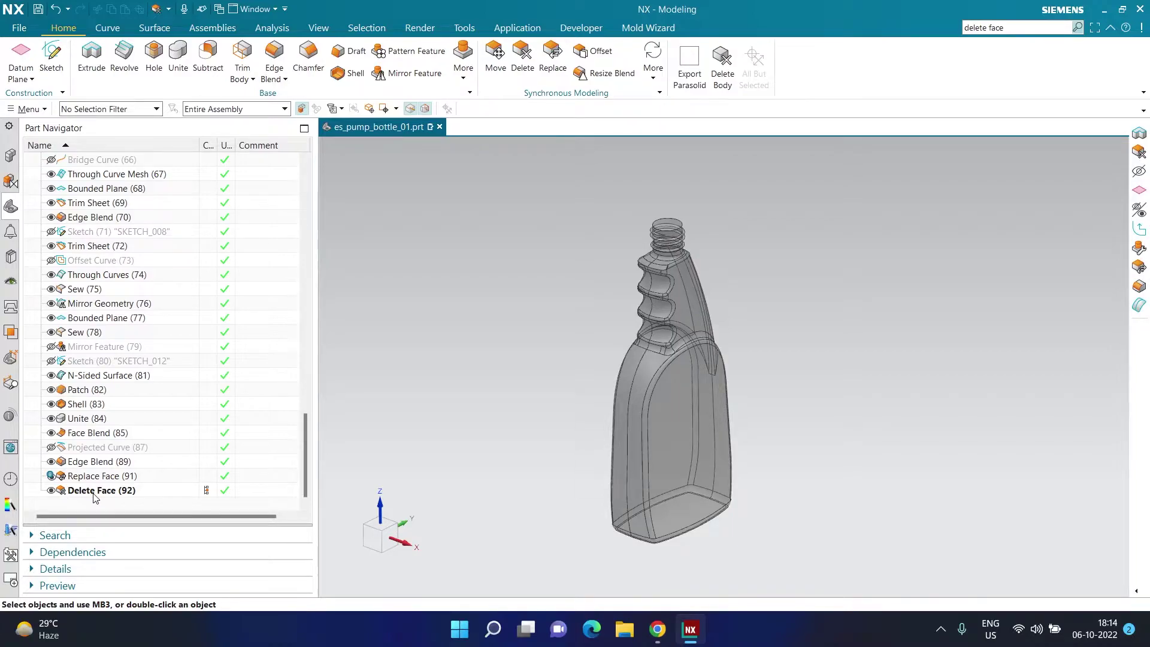
{"action": "mouse_move", "coordinate": [209, 488]}
{"action": "left_mouse_down"}
{"action": "mouse_move", "coordinate": [210, 478]}
{"action": "mouse_move", "coordinate": [209, 490]}
{"action": "left_mouse_up"}
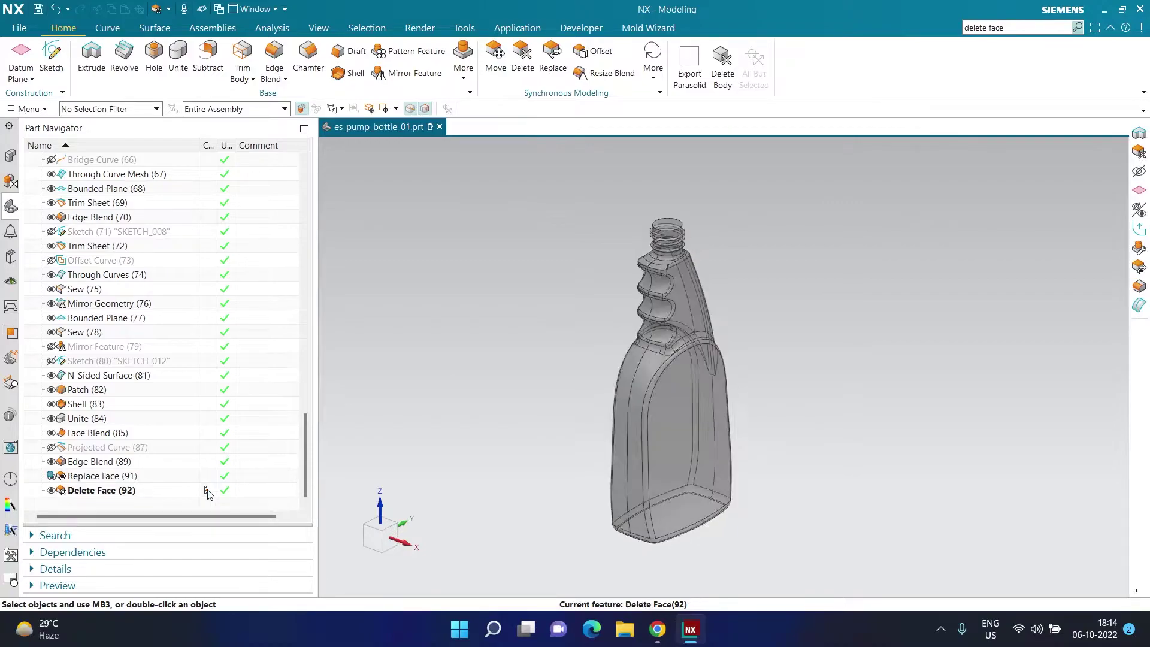
{"action": "scroll", "coordinate": [656, 235], "scroll_direction": "up", "scroll_amount": 2}
{"action": "scroll", "coordinate": [656, 235], "scroll_direction": "up", "scroll_amount": 5}
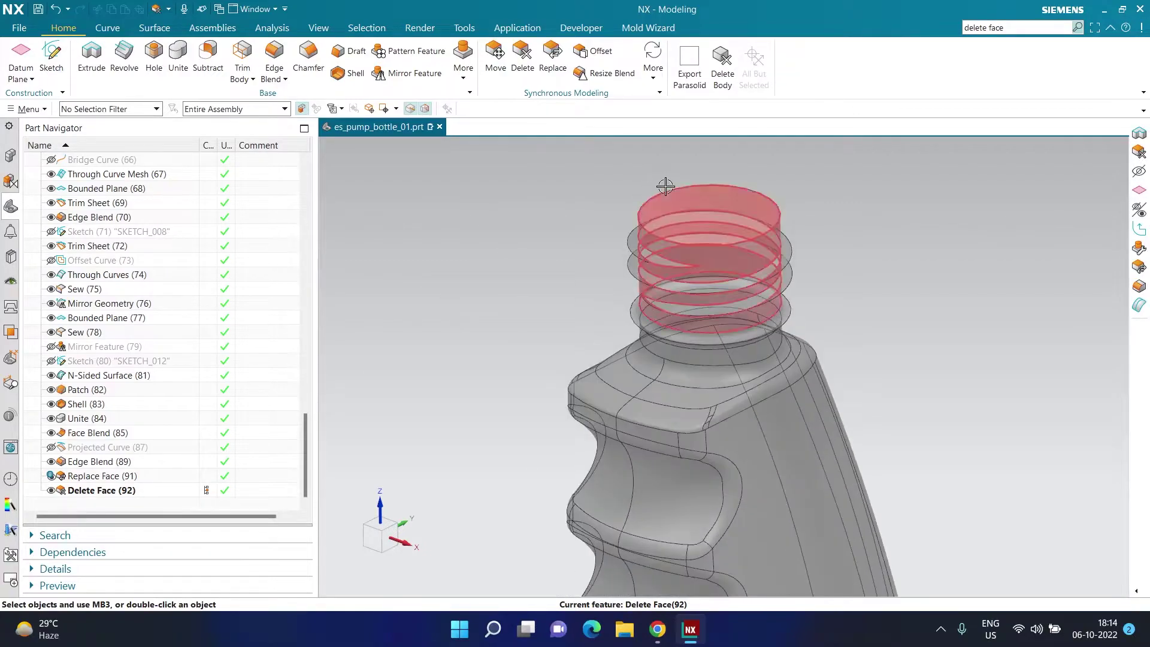
{"action": "mouse_move", "coordinate": [206, 489]}
{"action": "left_mouse_down"}
{"action": "mouse_move", "coordinate": [206, 478]}
{"action": "mouse_move", "coordinate": [207, 491]}
{"action": "left_mouse_up"}
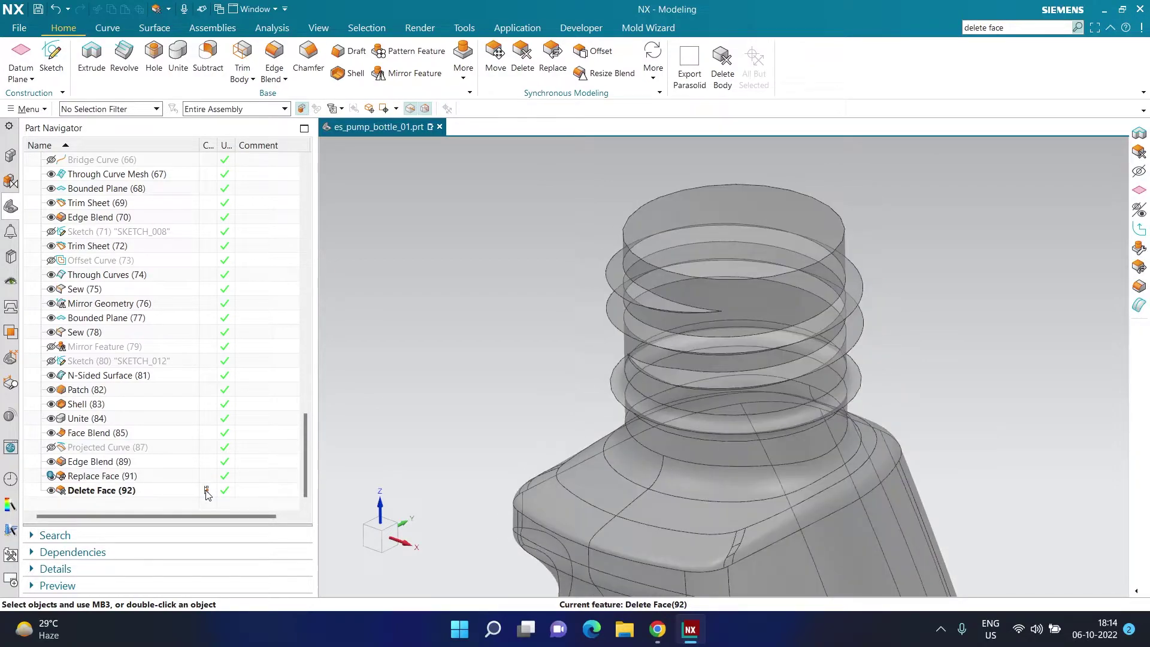
{"action": "scroll", "coordinate": [470, 279], "scroll_direction": "down", "scroll_amount": 6}
{"action": "scroll", "coordinate": [467, 287], "scroll_direction": "down", "scroll_amount": 2}
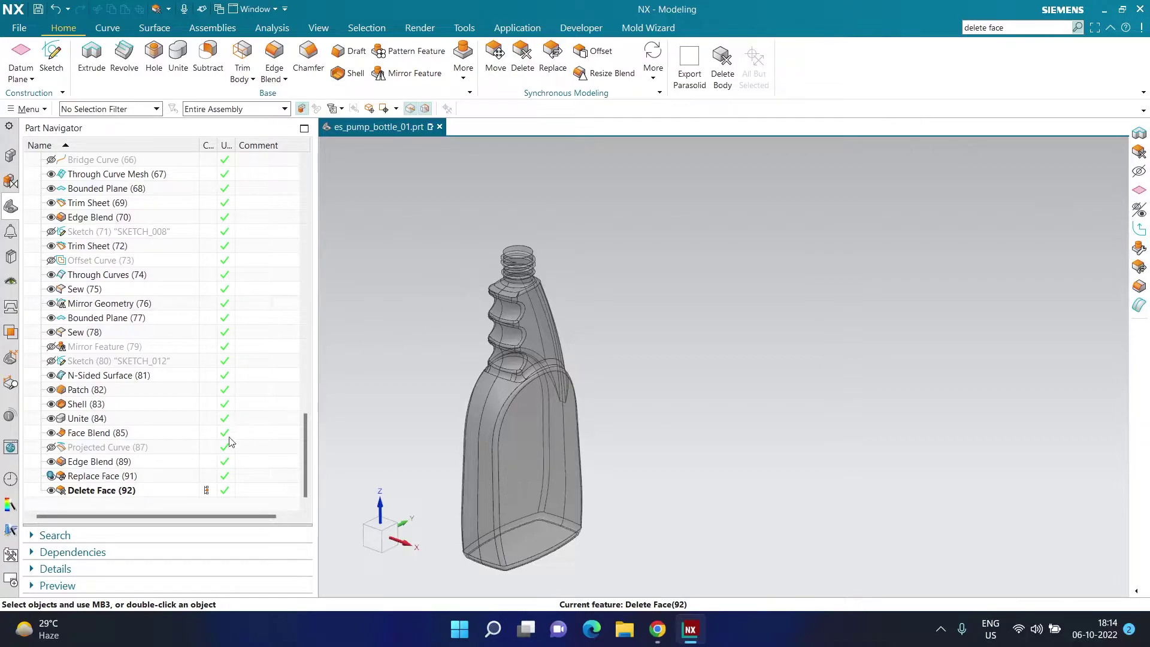
Step: Extract a copy of the bottle body at the Replace Face feature, ahead of the Delete Face feature
{"action": "mouse_move", "coordinate": [101, 479]}
{"action": "scroll", "coordinate": [468, 425], "scroll_direction": "up", "scroll_amount": 2}
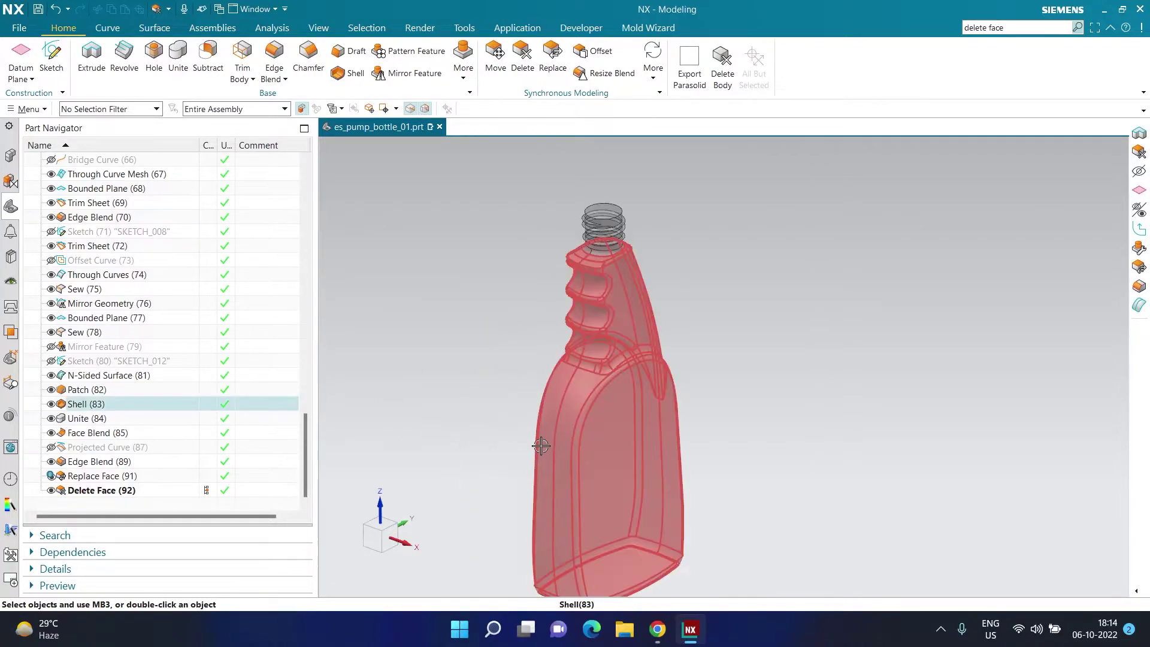
{"action": "right_click", "coordinate": [97, 480]}
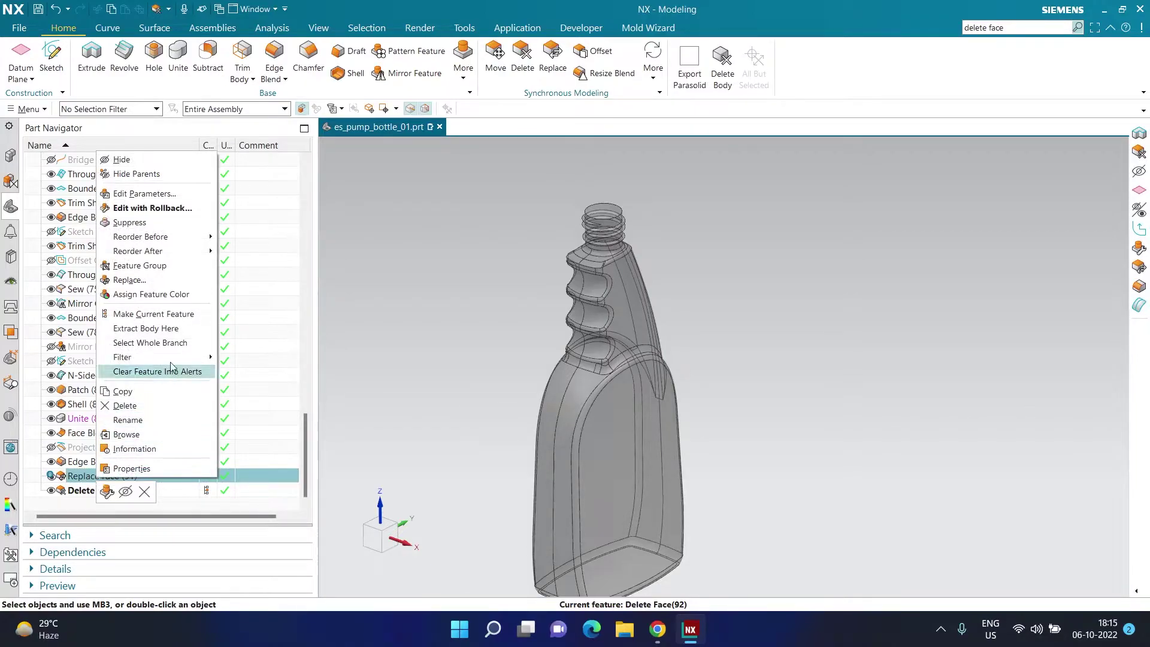
{"action": "left_click", "coordinate": [168, 330]}
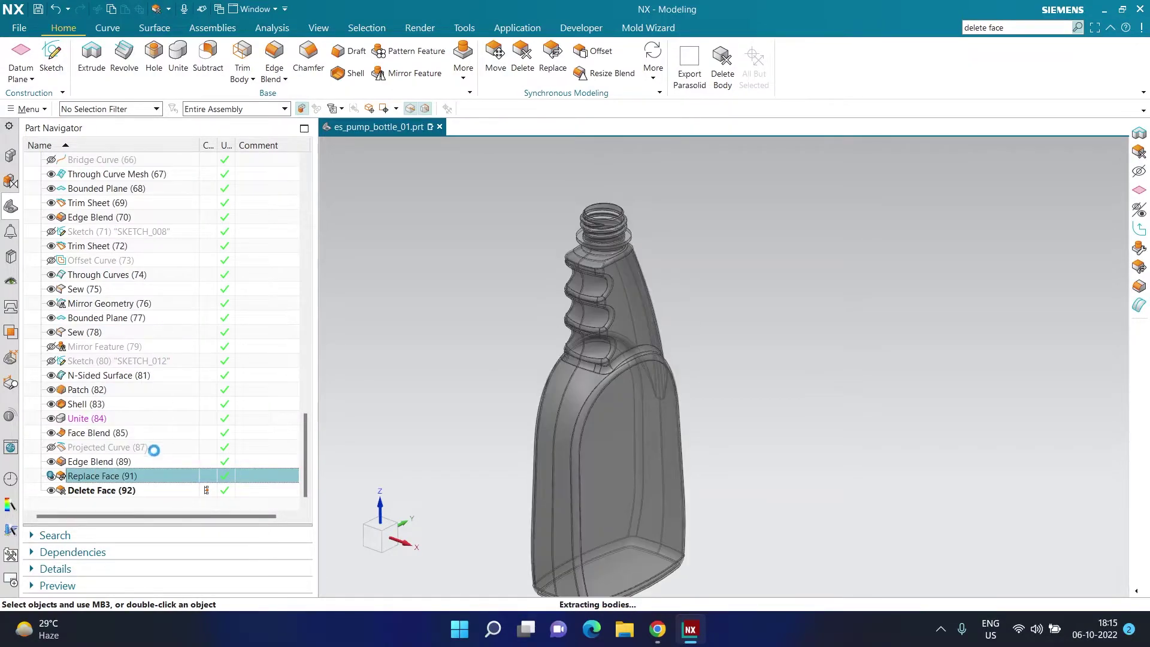
{"action": "scroll", "coordinate": [146, 470], "scroll_direction": "down", "scroll_amount": 1}
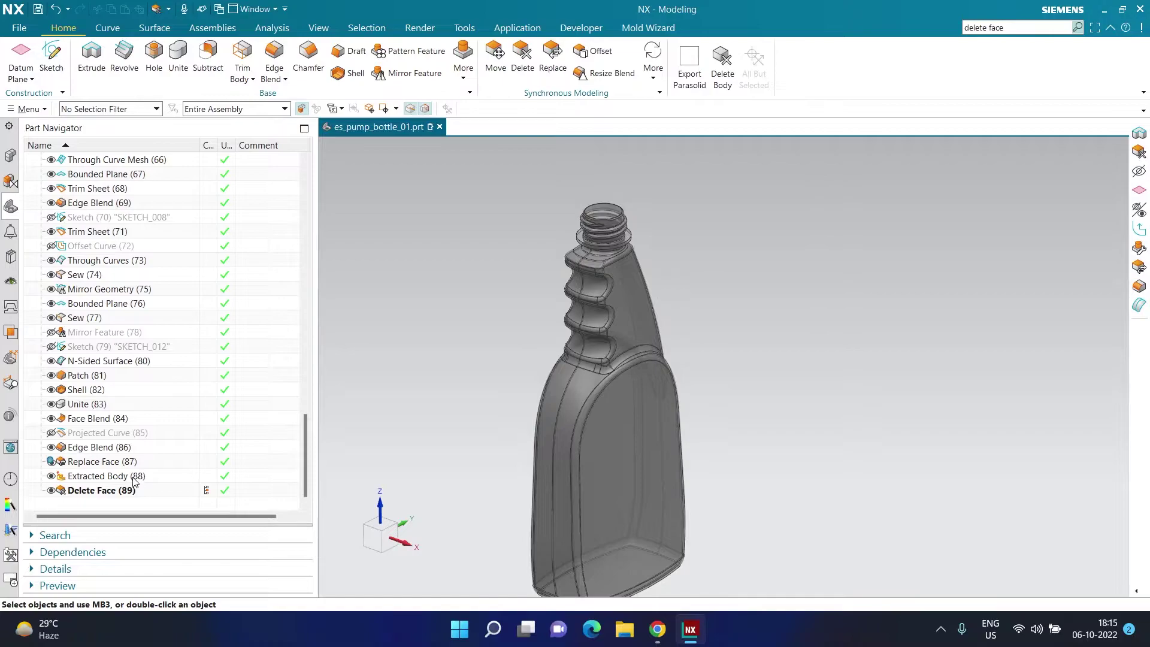
Step: Compare the Extracted Body and Delete Face features by highlighting each on the bottle's threaded neck
{"action": "left_click", "coordinate": [134, 477]}
{"action": "left_click", "coordinate": [127, 491]}
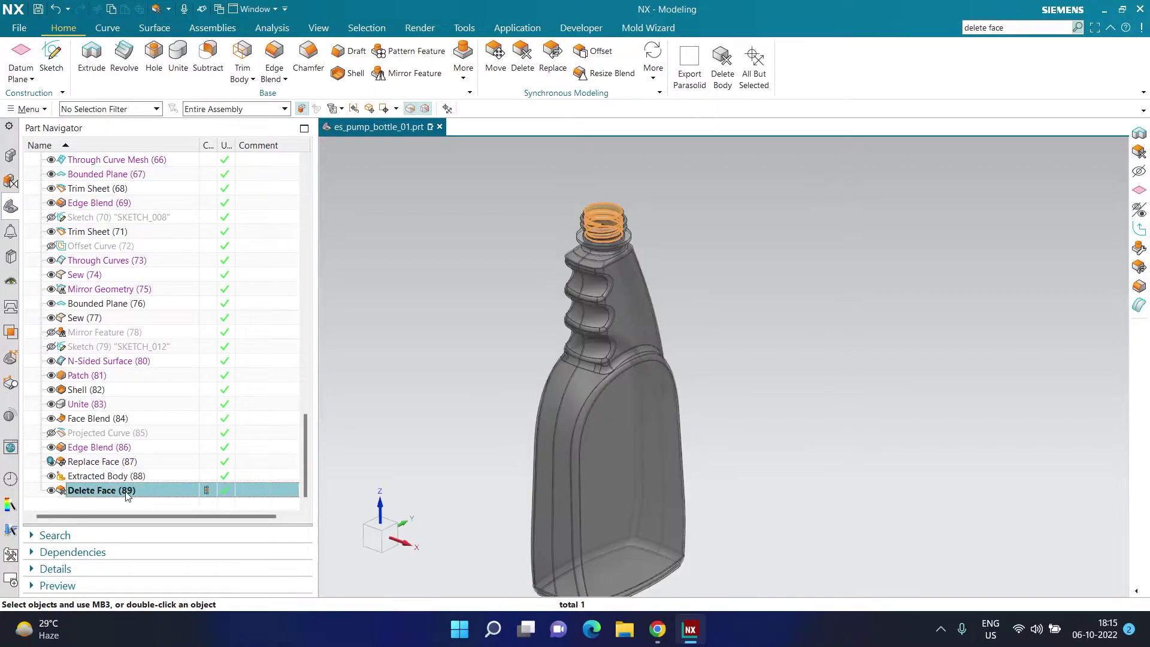
{"action": "scroll", "coordinate": [600, 198], "scroll_direction": "up", "scroll_amount": 3}
{"action": "scroll", "coordinate": [617, 222], "scroll_direction": "up", "scroll_amount": 5}
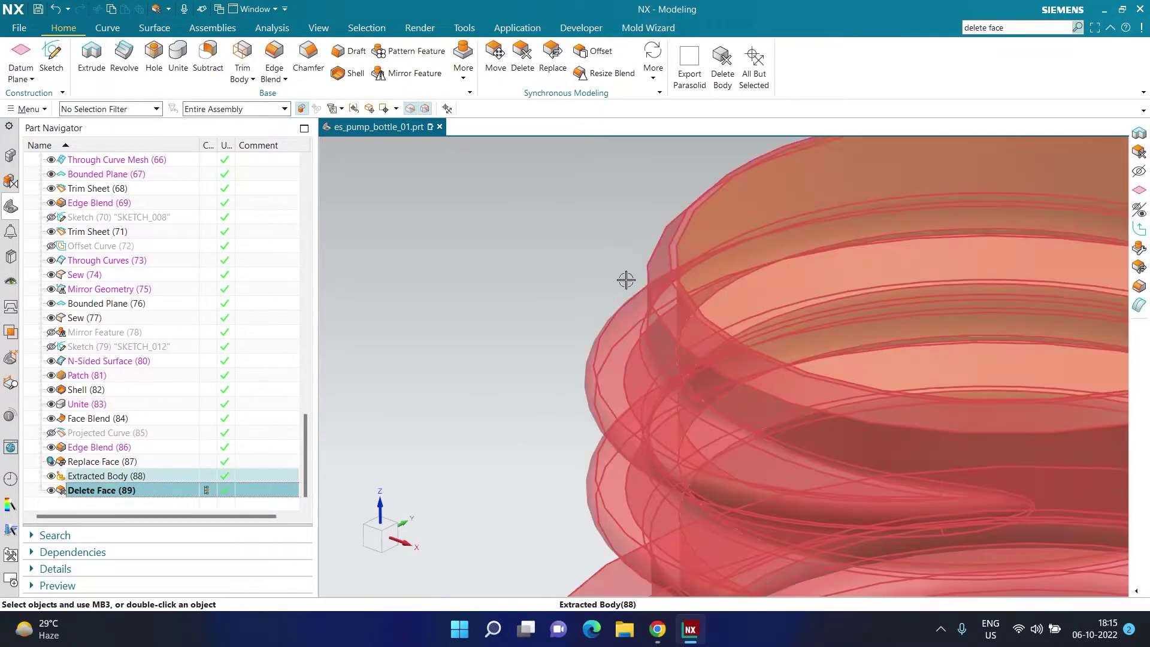
{"action": "left_click", "coordinate": [160, 479]}
{"action": "left_click", "coordinate": [153, 494]}
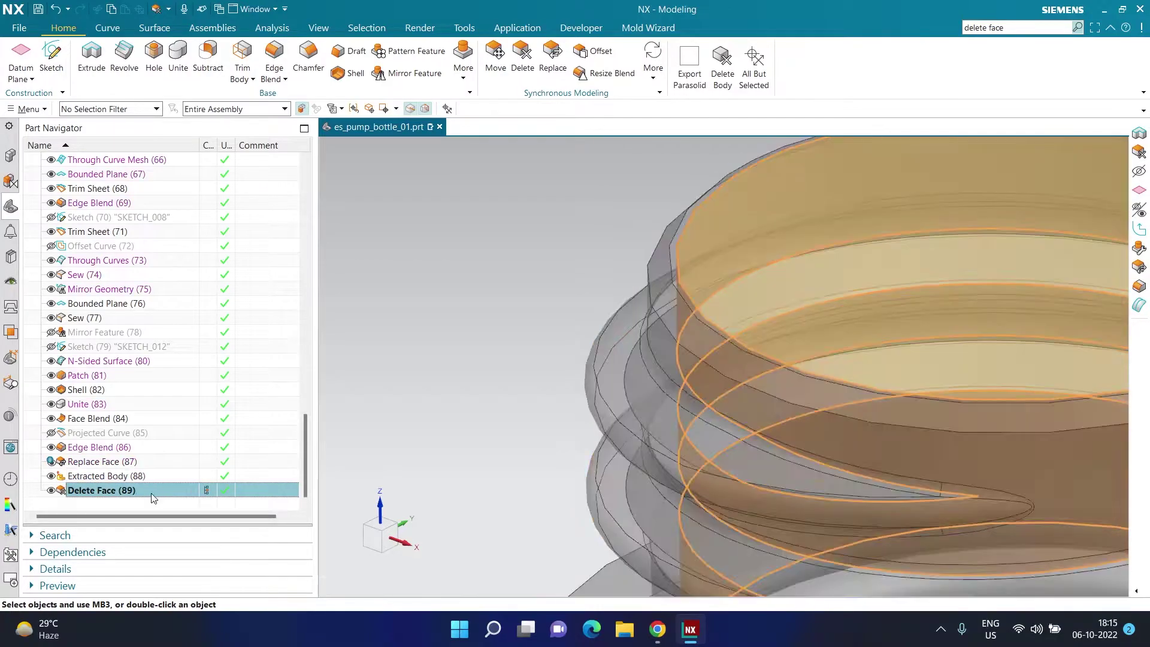
{"action": "left_click", "coordinate": [153, 503]}
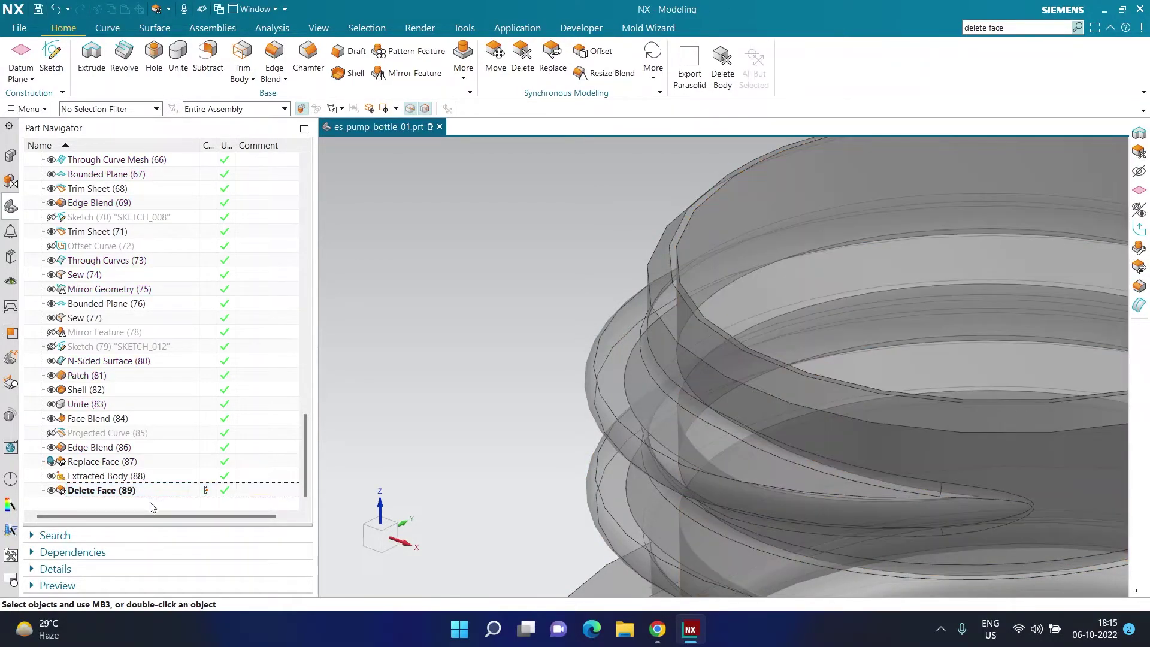
{"action": "scroll", "coordinate": [547, 232], "scroll_direction": "down", "scroll_amount": 5}
{"action": "scroll", "coordinate": [487, 237], "scroll_direction": "up", "scroll_amount": 3}
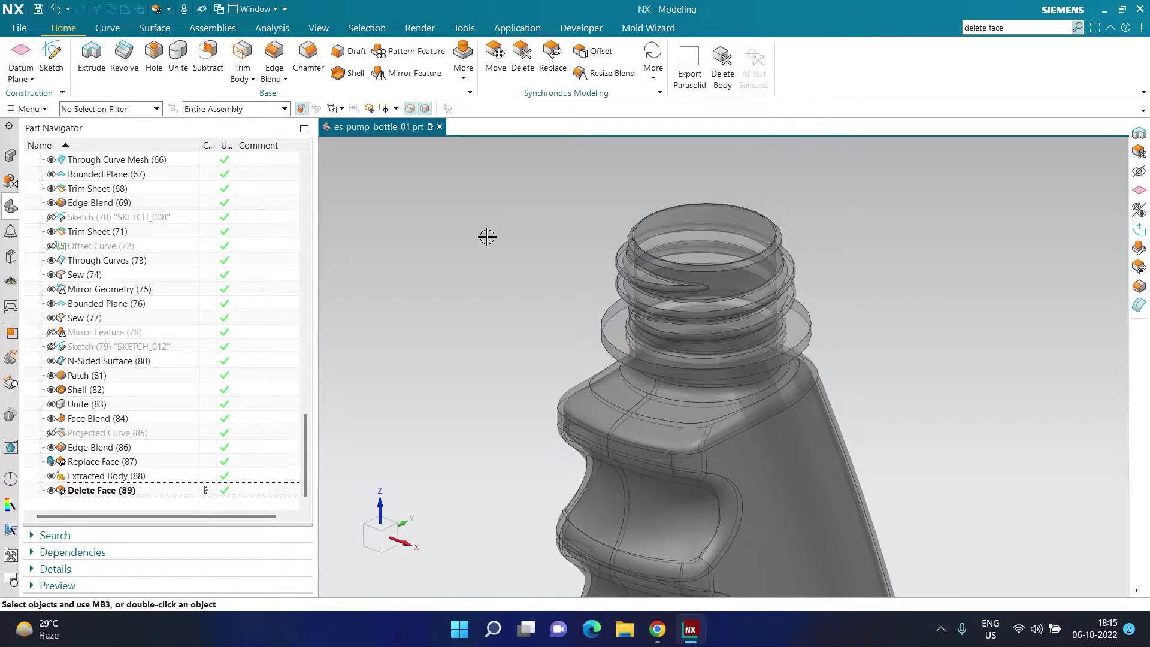
Step: Edit the inner solid body's object display, setting its translucency to 0 and its color to yellow
{"action": "key", "text": "ctrl+j"}
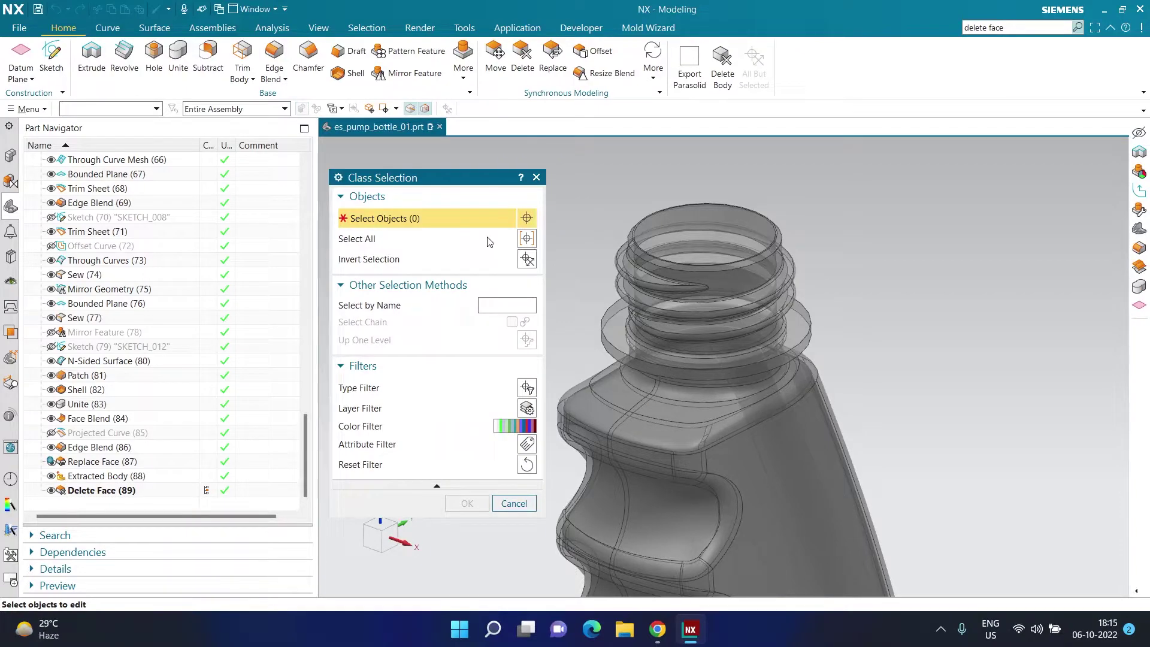
{"action": "left_click", "coordinate": [634, 218]}
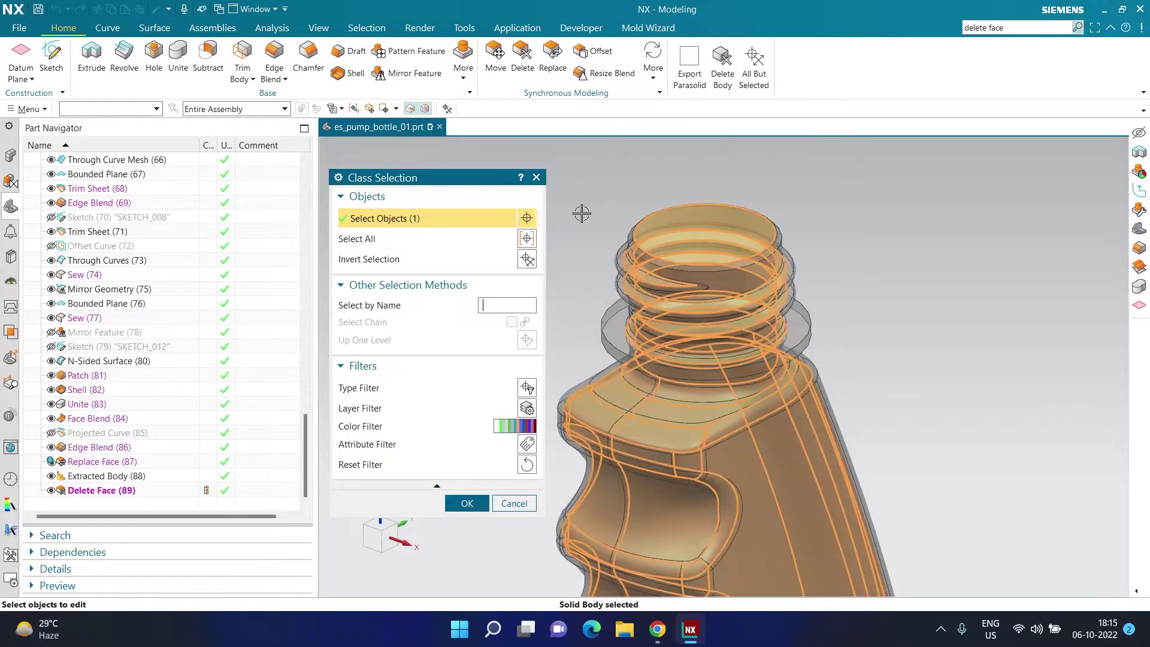
{"action": "left_click", "coordinate": [467, 503]}
{"action": "left_click_drag", "start_coordinate": [455, 371], "coordinate": [363, 382]}
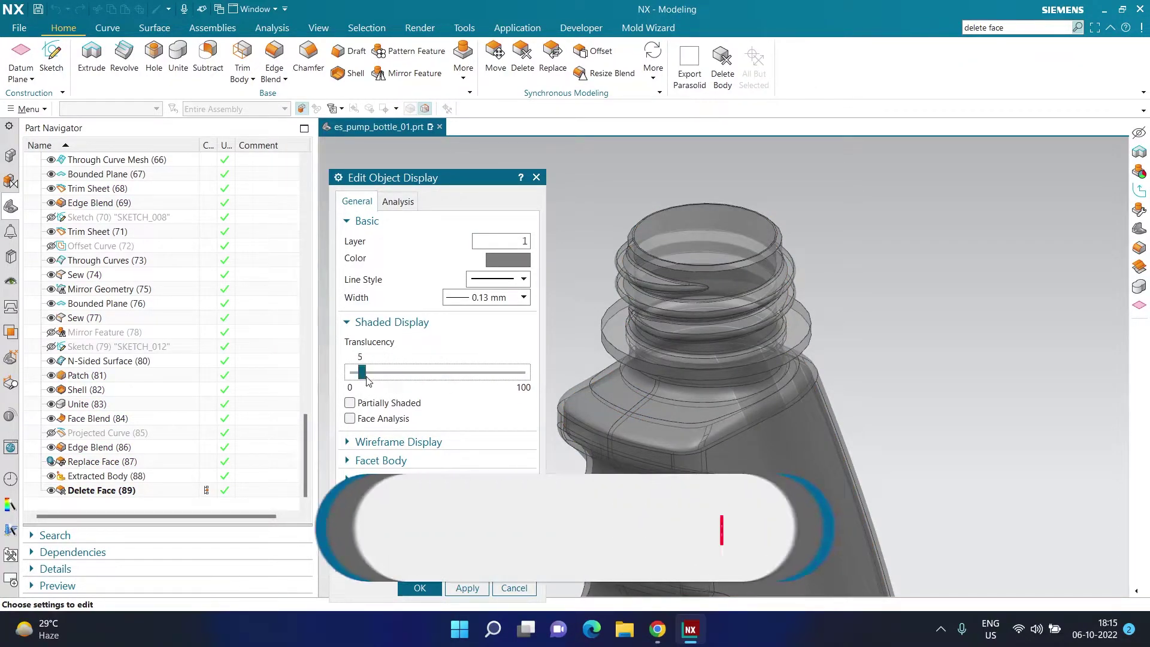
{"action": "left_click", "coordinate": [504, 262]}
{"action": "left_click", "coordinate": [492, 267]}
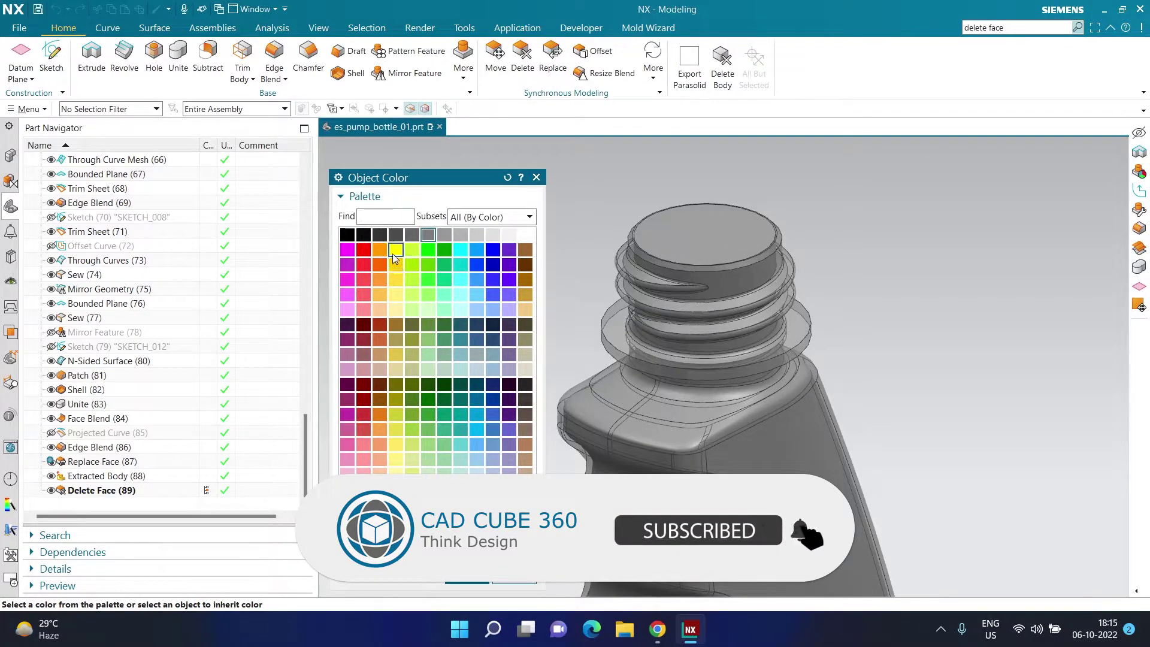
{"action": "left_click", "coordinate": [395, 249]}
{"action": "left_click", "coordinate": [461, 582]}
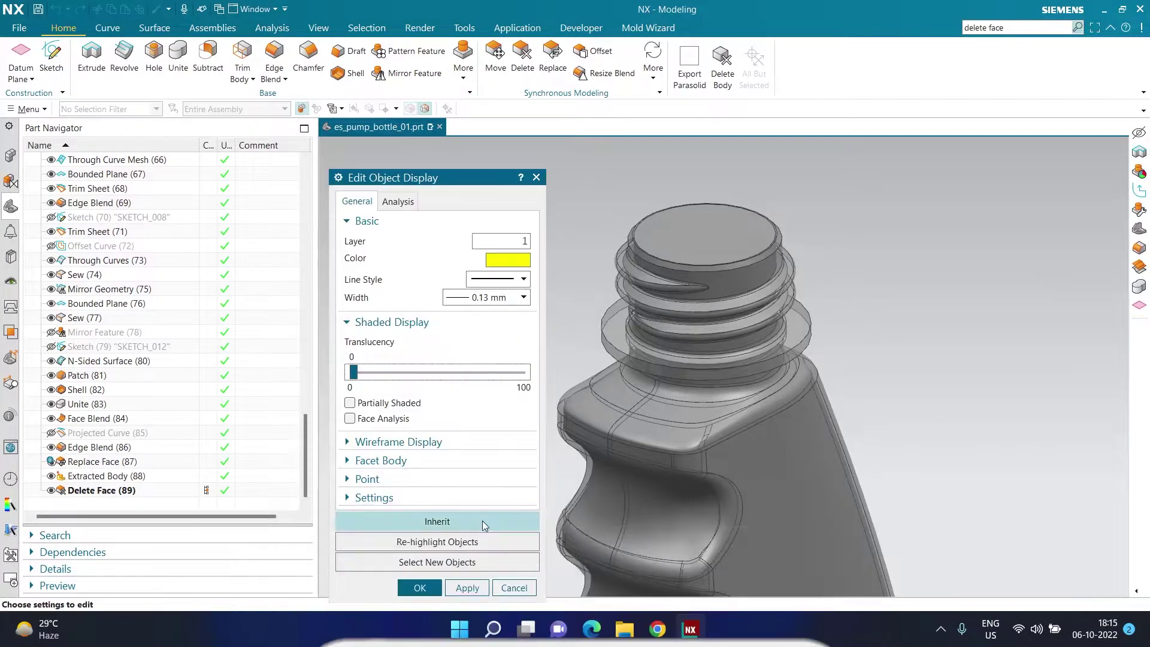
{"action": "left_click", "coordinate": [419, 586]}
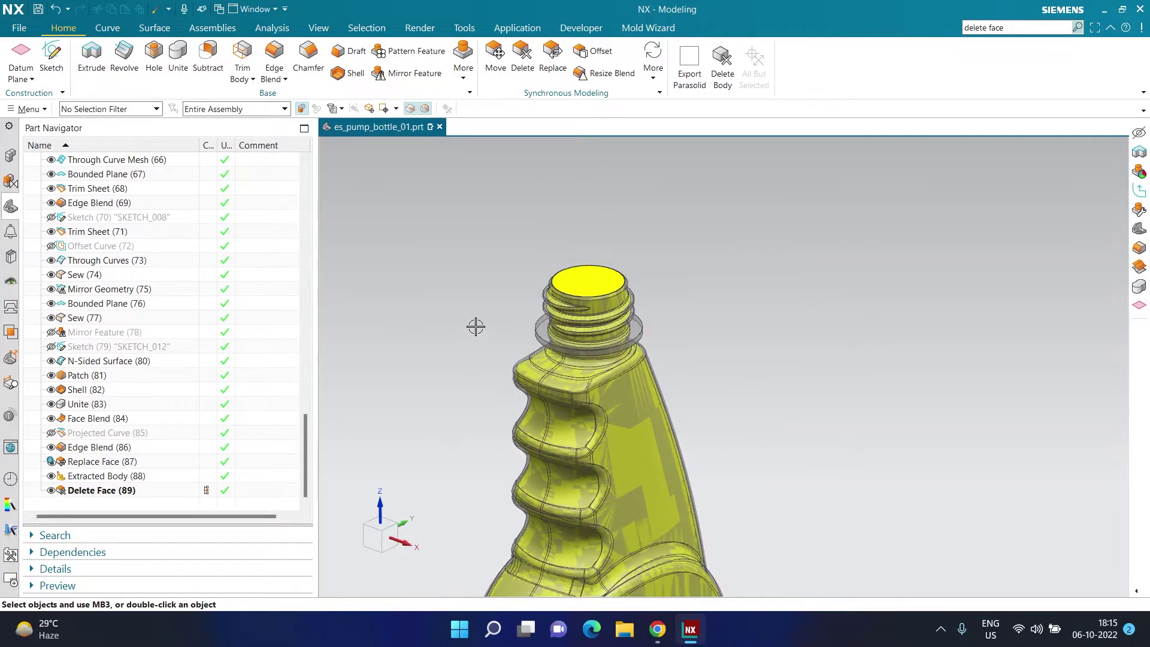
Step: Examine how the yellow inner body fits inside the transparent bottle at the threaded neck, grip and body
{"action": "scroll", "coordinate": [466, 328], "scroll_direction": "up", "scroll_amount": 4}
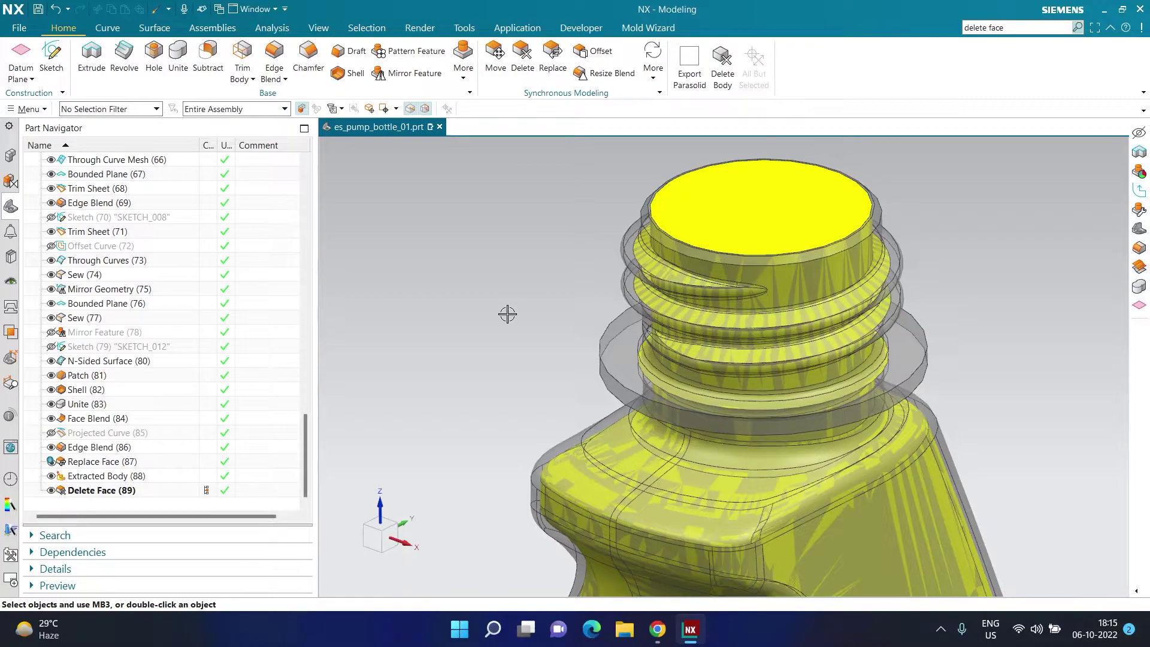
{"action": "scroll", "coordinate": [507, 314], "scroll_direction": "down", "scroll_amount": 5}
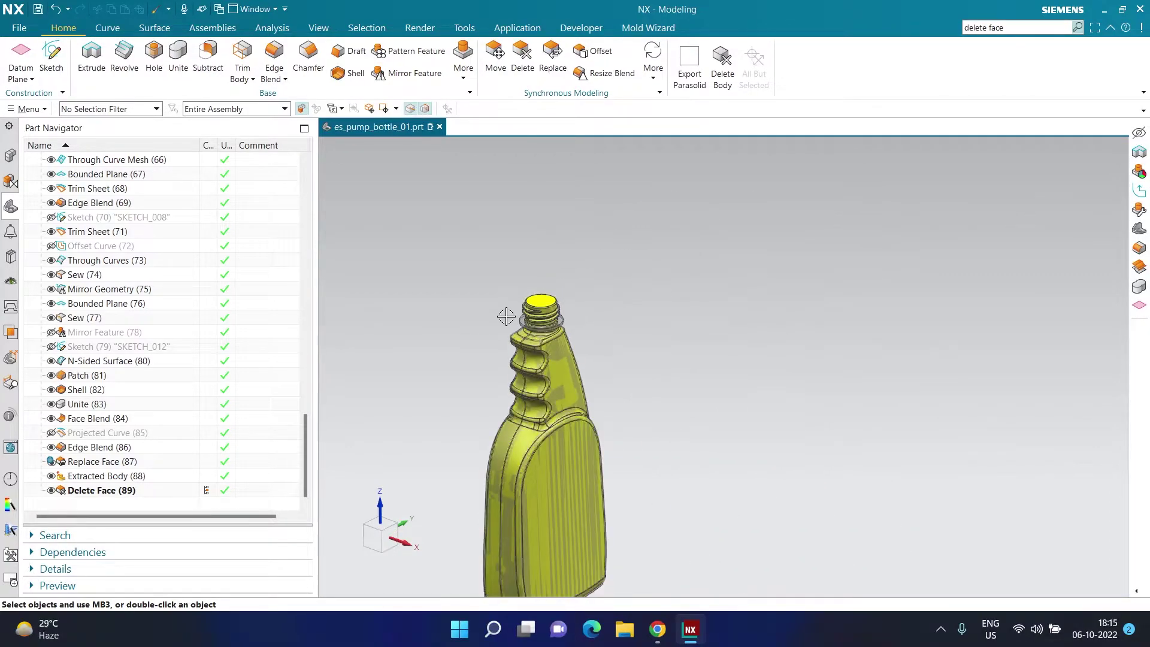
{"action": "scroll", "coordinate": [506, 316], "scroll_direction": "up", "scroll_amount": 4}
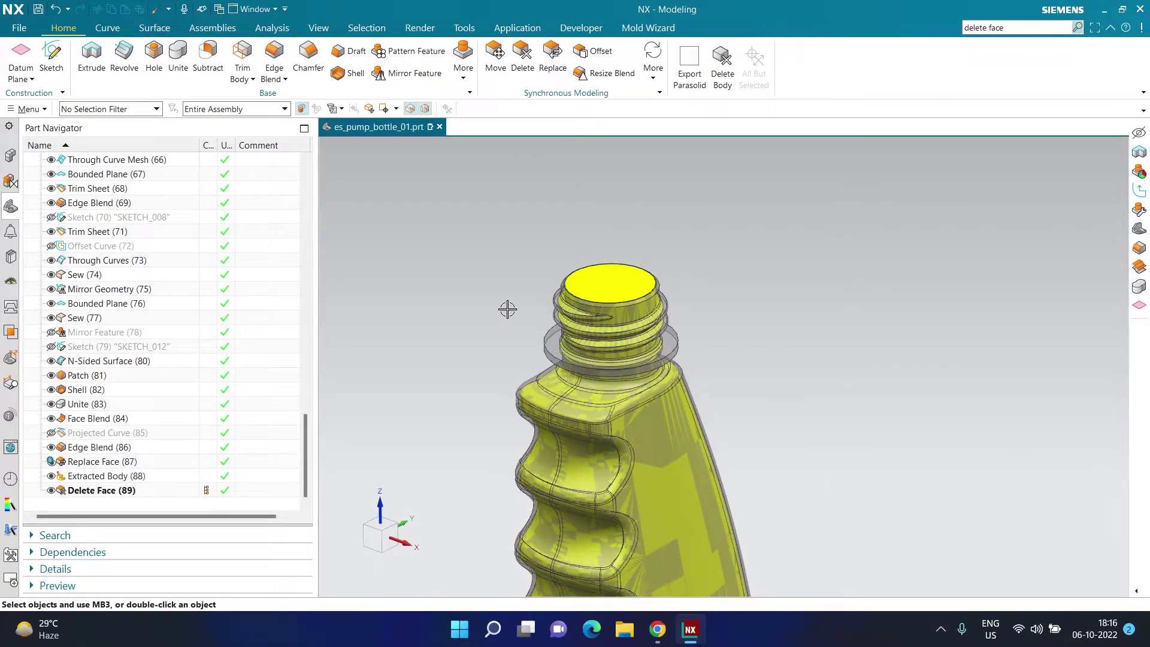
{"action": "scroll", "coordinate": [509, 306], "scroll_direction": "up", "scroll_amount": 4}
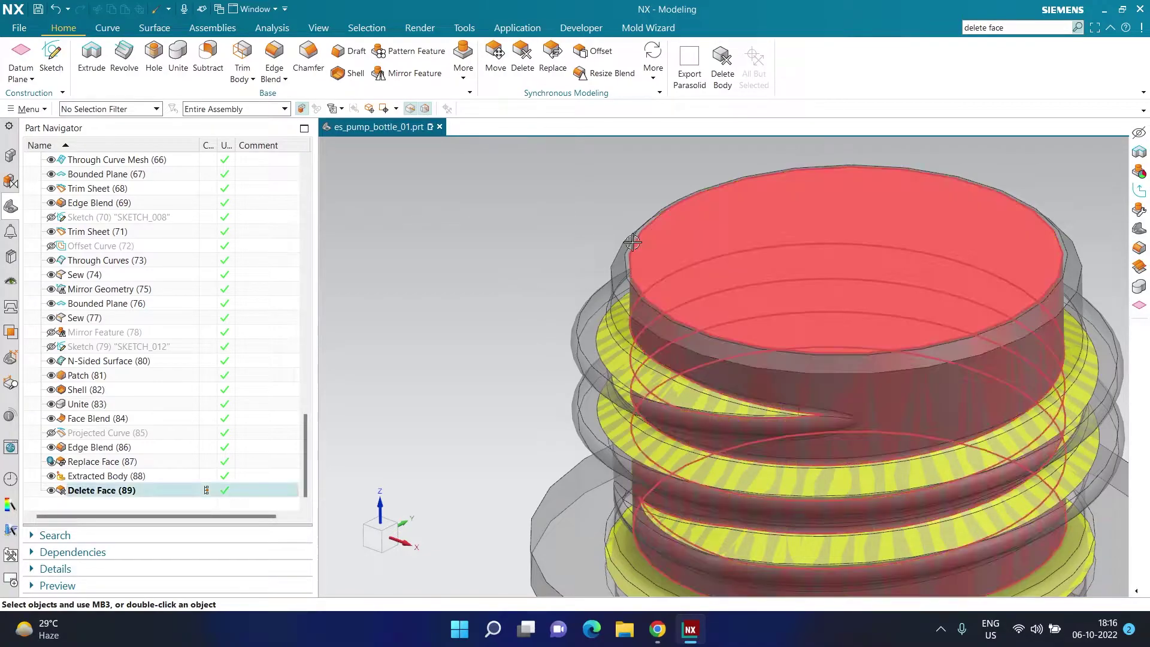
{"action": "scroll", "coordinate": [599, 248], "scroll_direction": "down", "scroll_amount": 3}
{"action": "middle_click_drag", "start_coordinate": [595, 252], "coordinate": [606, 282]}
{"action": "scroll", "coordinate": [607, 285], "scroll_direction": "up", "scroll_amount": 5}
{"action": "scroll", "coordinate": [537, 329], "scroll_direction": "down", "scroll_amount": 6}
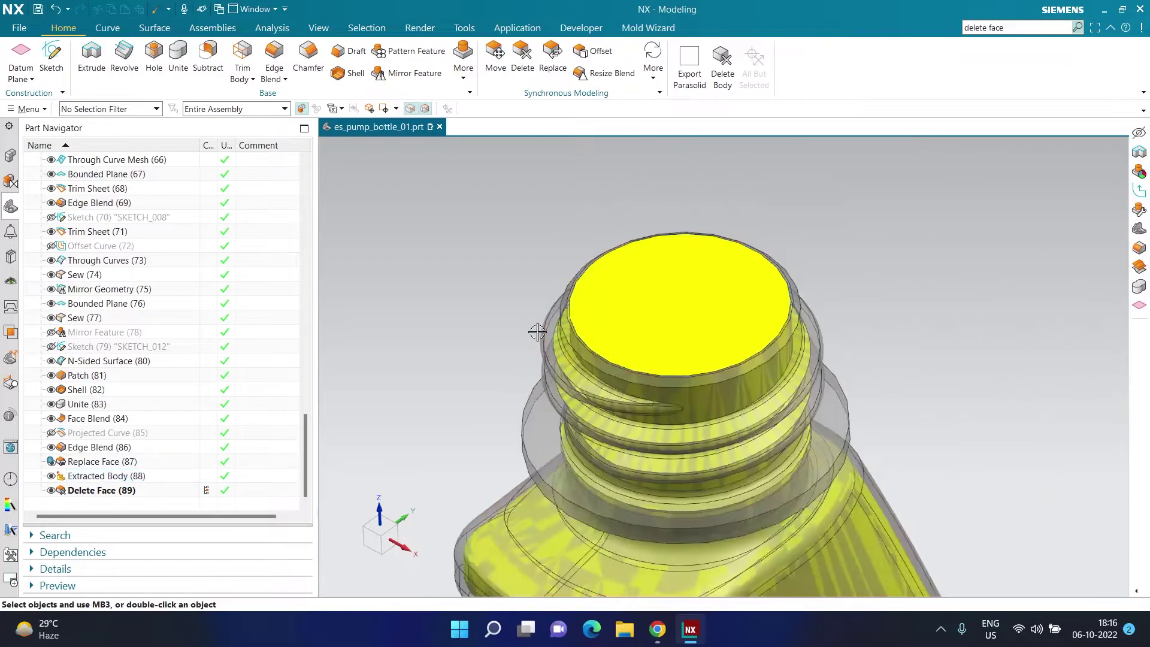
{"action": "scroll", "coordinate": [484, 343], "scroll_direction": "up", "scroll_amount": 2}
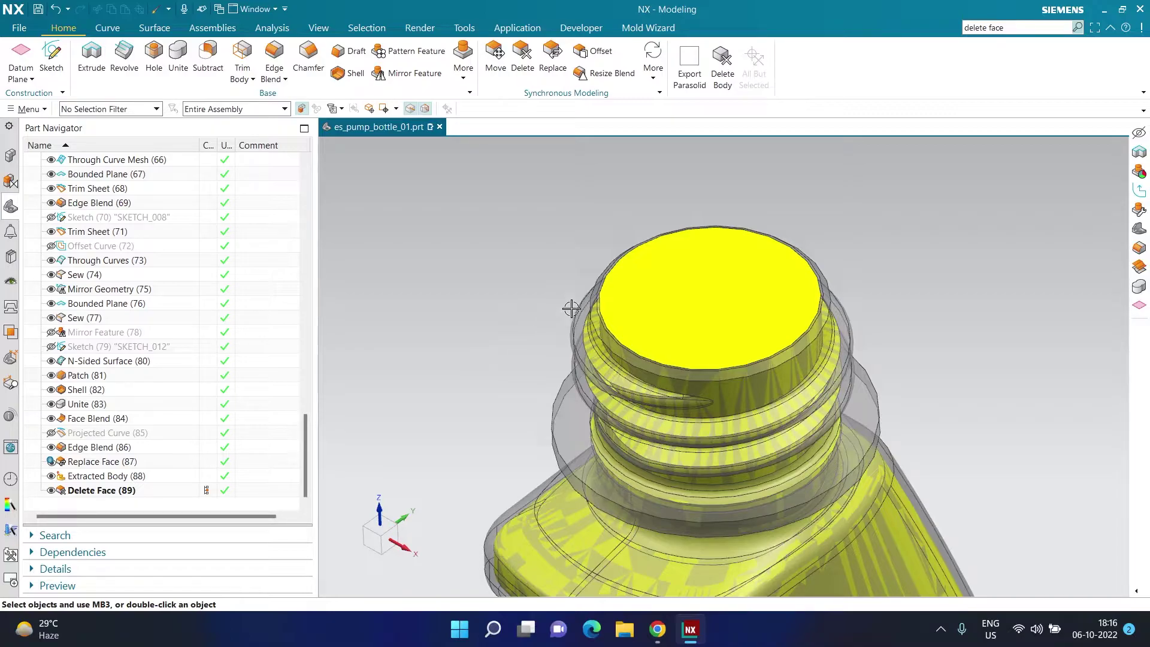
{"action": "scroll", "coordinate": [563, 310], "scroll_direction": "up", "scroll_amount": 4}
{"action": "scroll", "coordinate": [555, 312], "scroll_direction": "down", "scroll_amount": 3}
{"action": "scroll", "coordinate": [555, 313], "scroll_direction": "down", "scroll_amount": 4}
{"action": "scroll", "coordinate": [516, 452], "scroll_direction": "down", "scroll_amount": 1}
{"action": "scroll", "coordinate": [490, 551], "scroll_direction": "up", "scroll_amount": 1}
{"action": "scroll", "coordinate": [500, 496], "scroll_direction": "down", "scroll_amount": 1}
{"action": "middle_click_drag", "start_coordinate": [500, 496], "coordinate": [490, 466]}
{"action": "scroll", "coordinate": [613, 230], "scroll_direction": "up", "scroll_amount": 3}
{"action": "scroll", "coordinate": [614, 230], "scroll_direction": "up", "scroll_amount": 4}
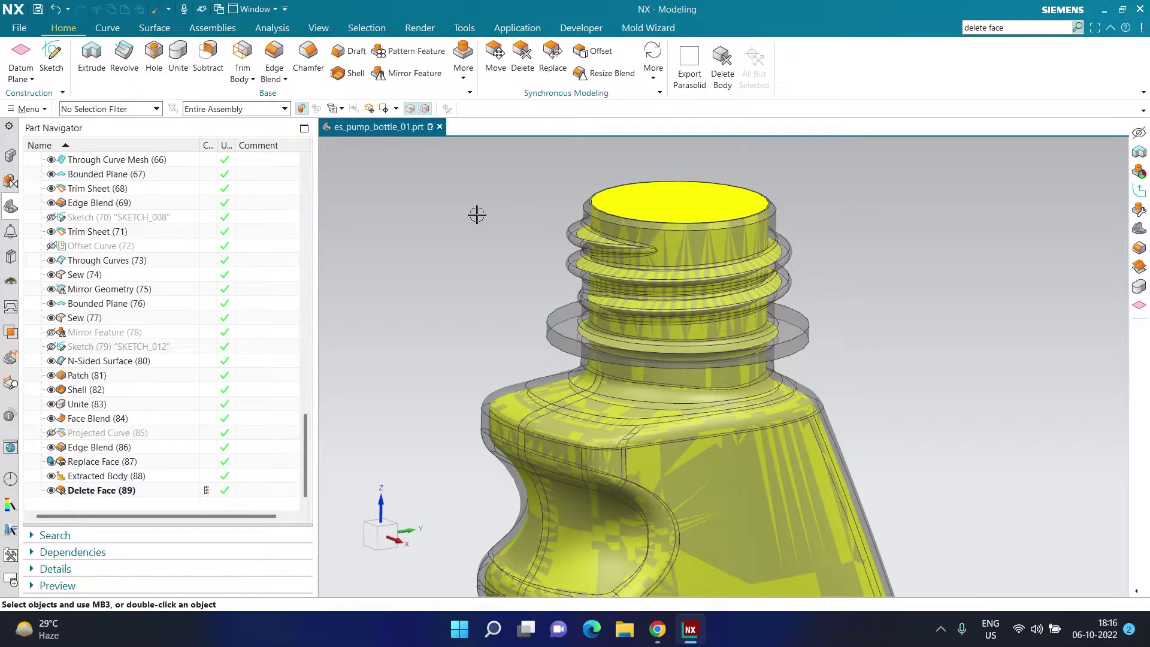
{"action": "scroll", "coordinate": [477, 214], "scroll_direction": "down", "scroll_amount": 4}
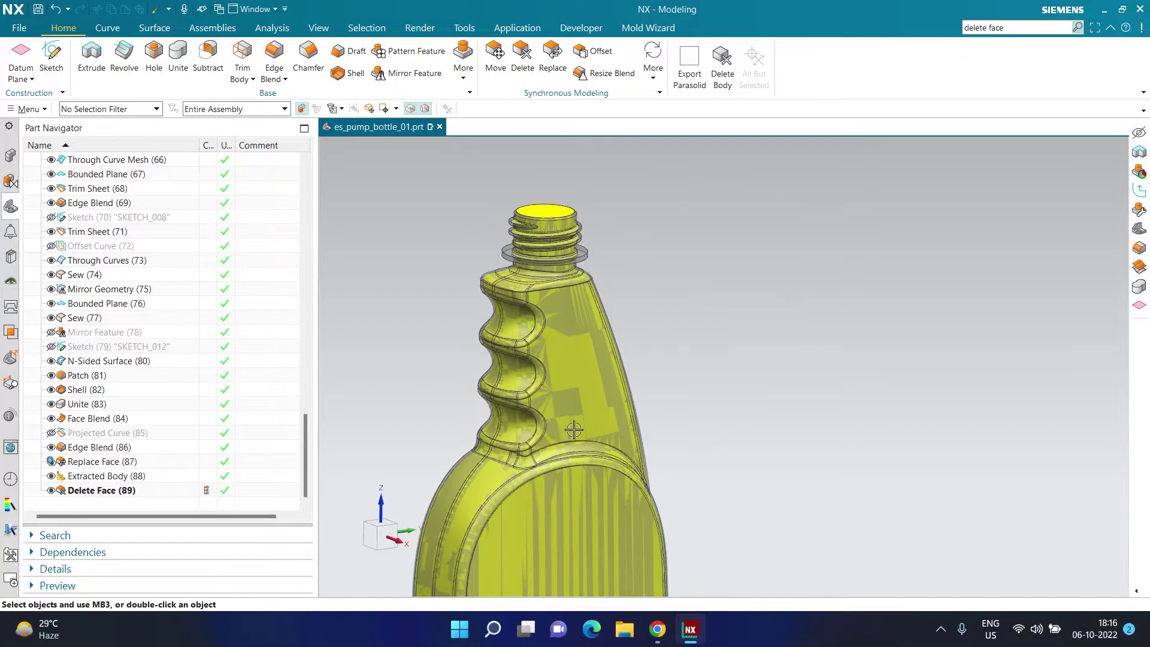
{"action": "scroll", "coordinate": [553, 189], "scroll_direction": "up", "scroll_amount": 3}
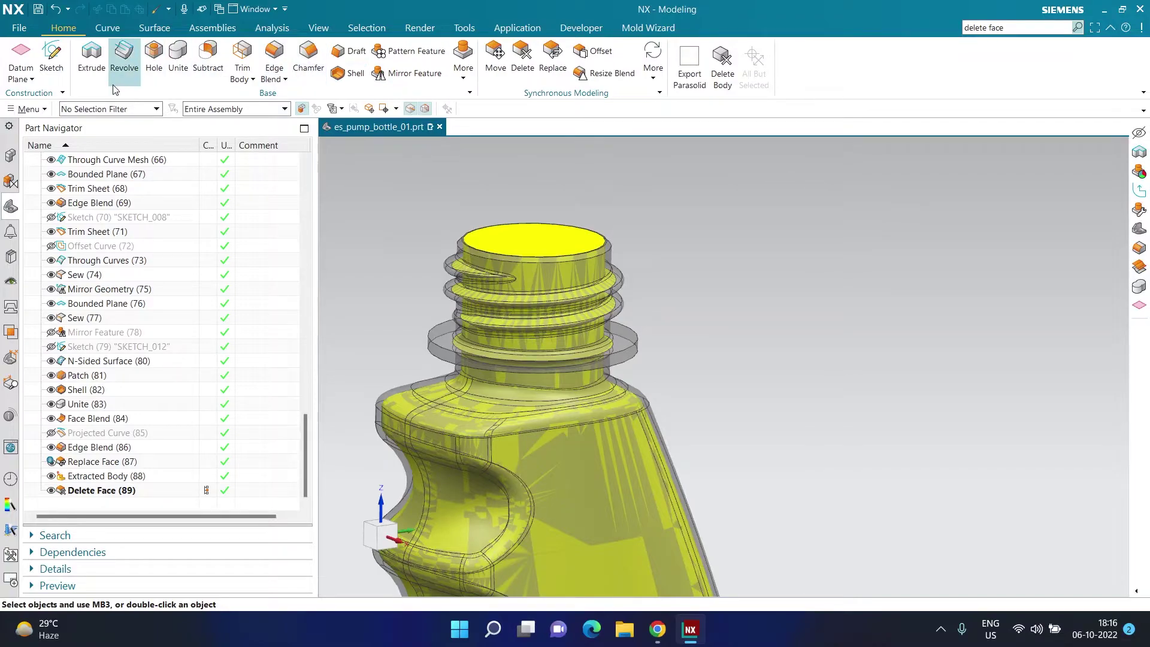
Step: Define a datum plane from the yellow inner body's top face, offset 10 mm downward into the threaded neck
{"action": "left_click", "coordinate": [19, 57]}
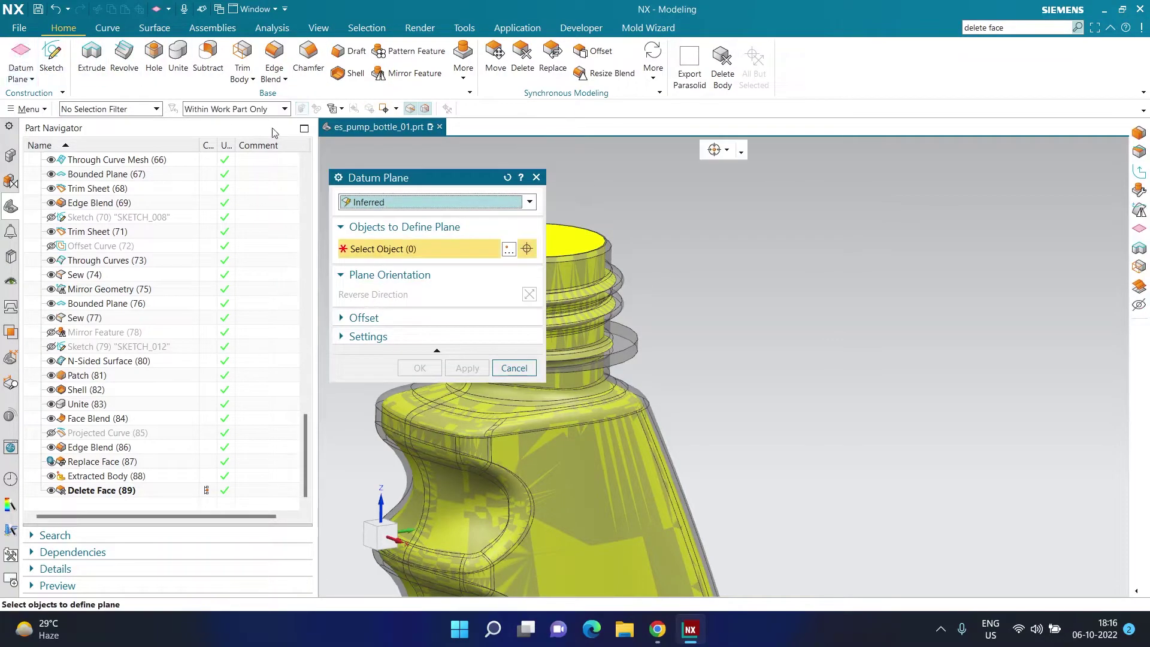
{"action": "left_click_drag", "start_coordinate": [405, 184], "coordinate": [238, 188]}
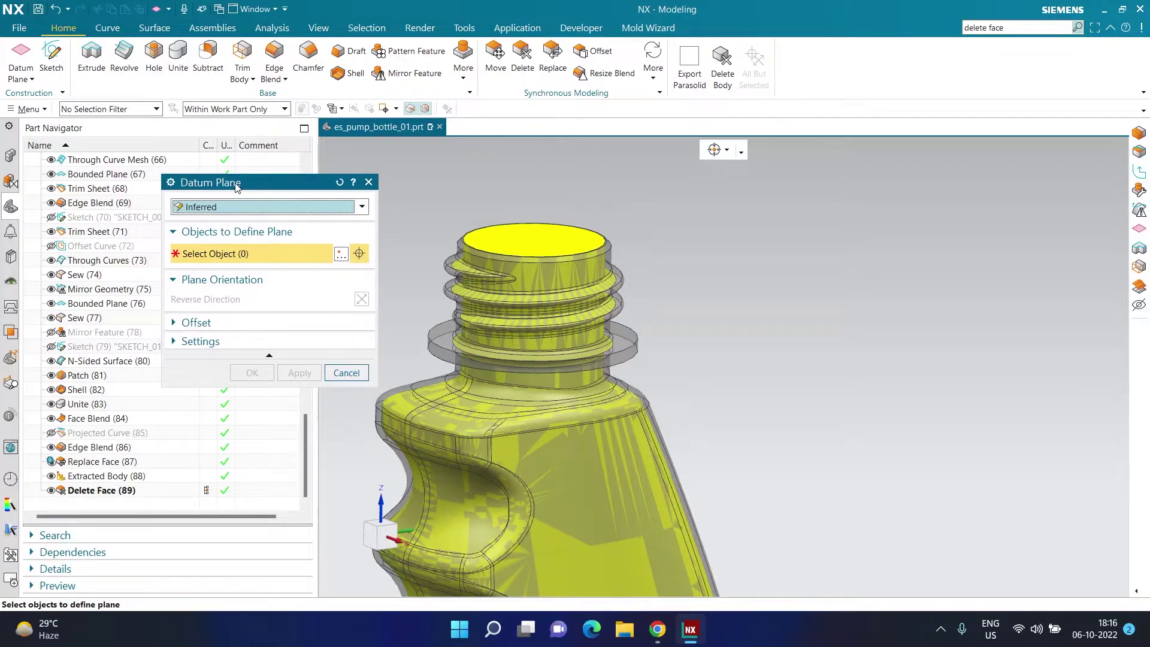
{"action": "scroll", "coordinate": [452, 248], "scroll_direction": "up", "scroll_amount": 5}
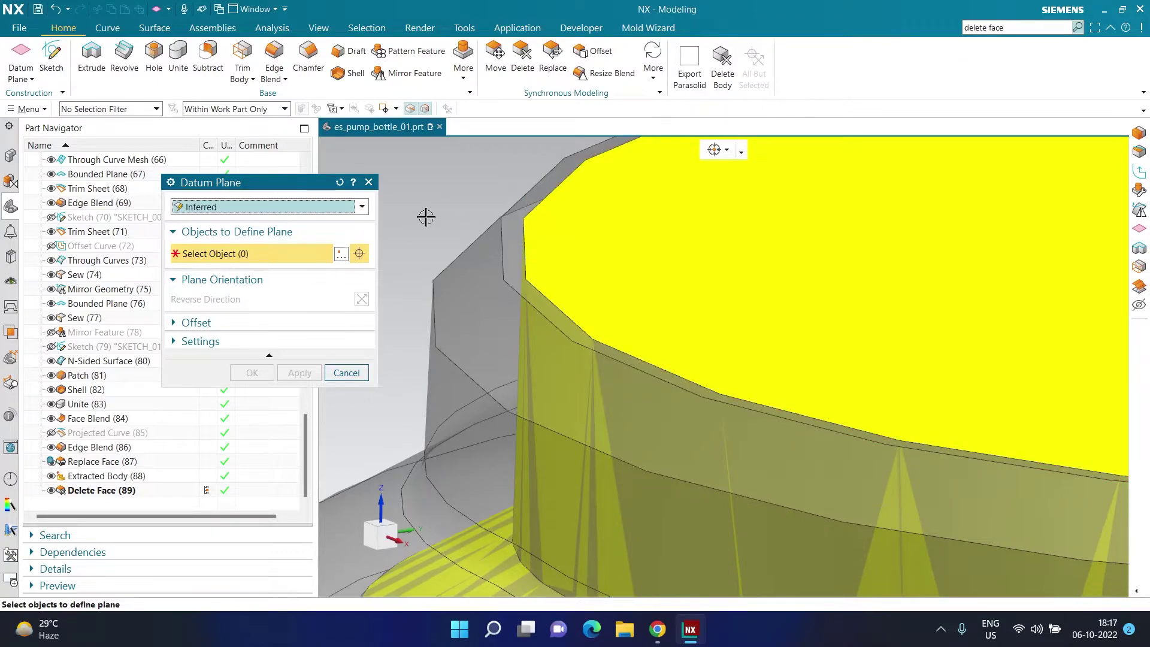
{"action": "scroll", "coordinate": [426, 217], "scroll_direction": "down", "scroll_amount": 2}
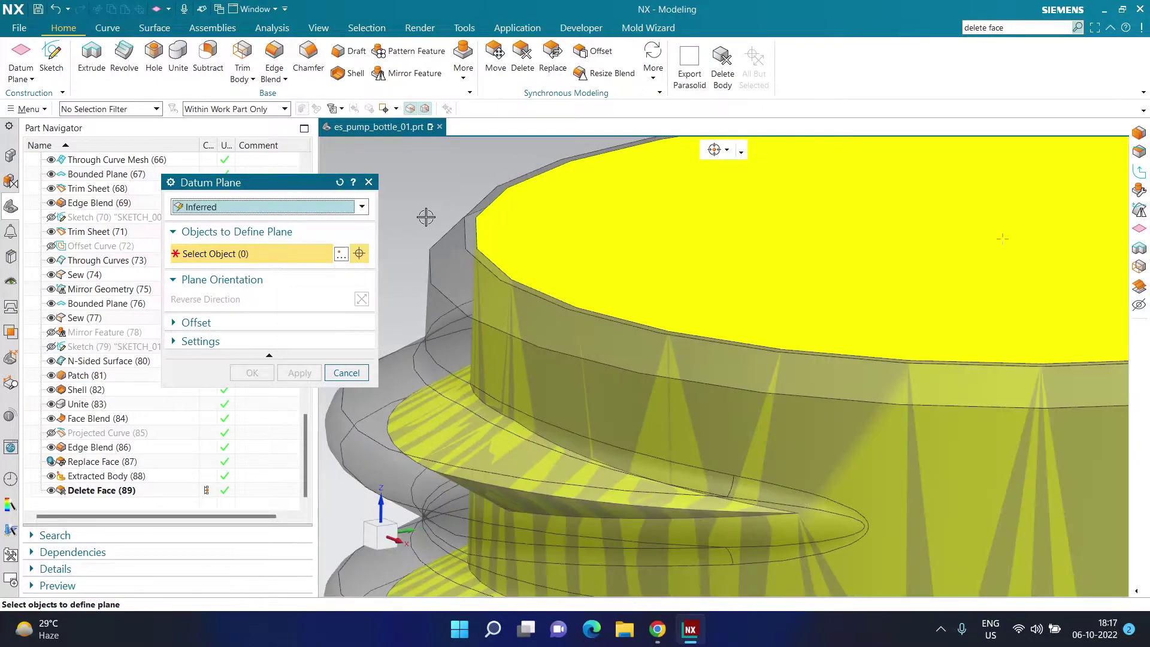
{"action": "left_click", "coordinate": [471, 227]}
{"action": "scroll", "coordinate": [599, 315], "scroll_direction": "down", "scroll_amount": 3}
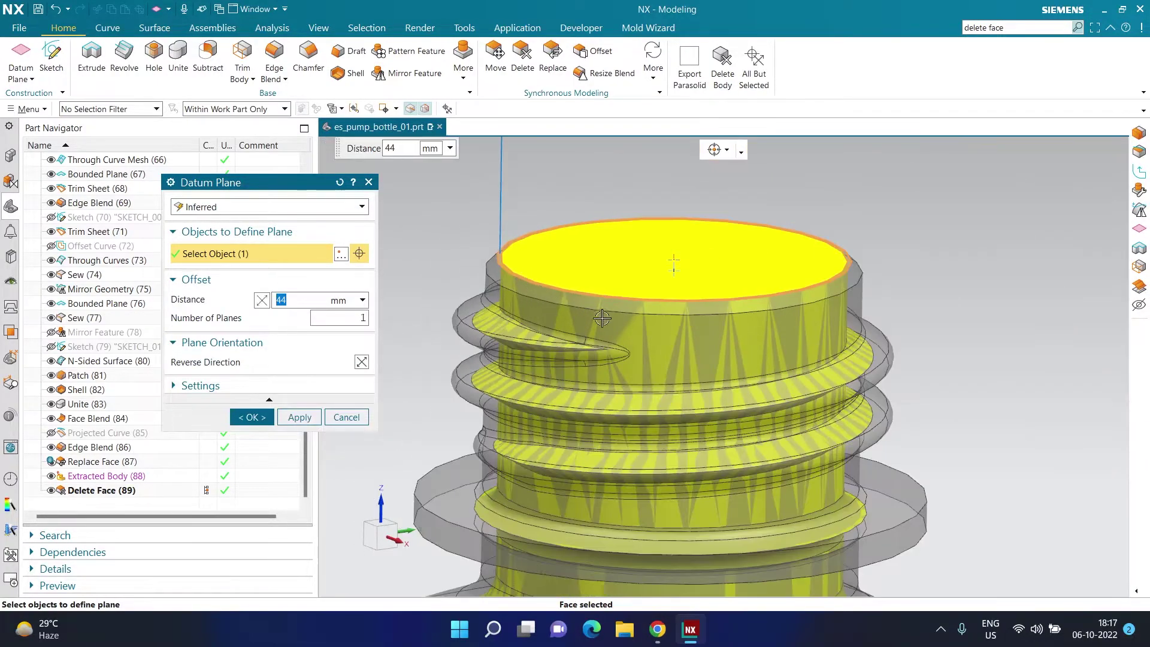
{"action": "scroll", "coordinate": [599, 316], "scroll_direction": "down", "scroll_amount": 5}
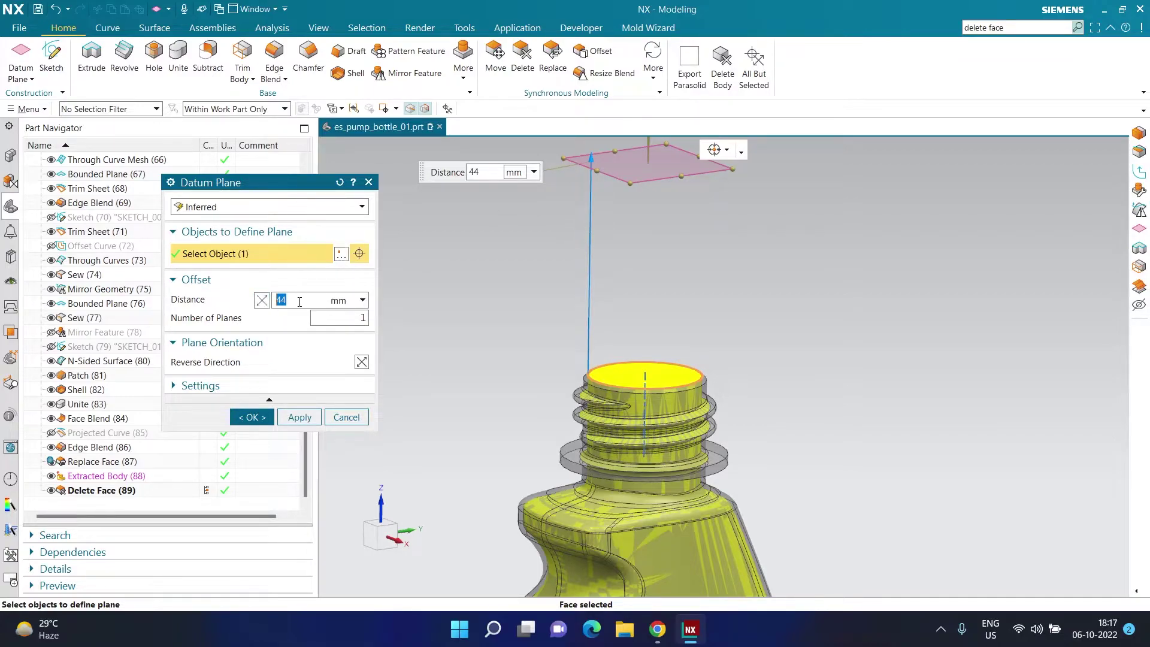
{"action": "type", "text": "10"}
{"action": "key", "text": "Return"}
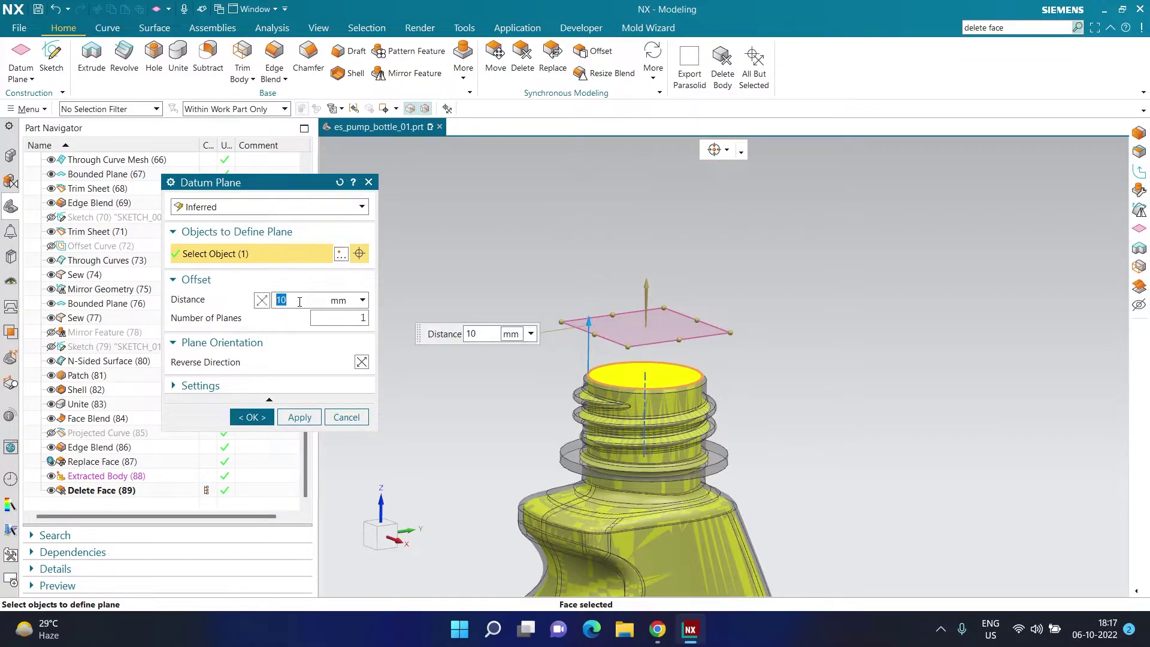
{"action": "left_click", "coordinate": [262, 301]}
{"action": "left_click", "coordinate": [261, 301]}
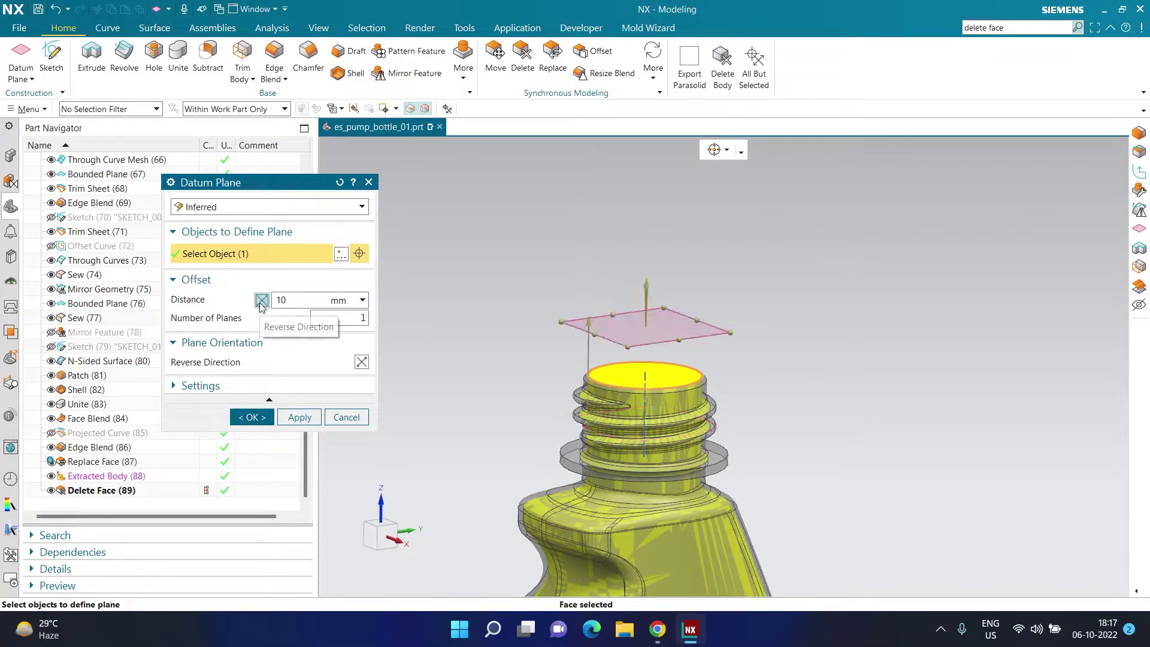
{"action": "left_click", "coordinate": [262, 301]}
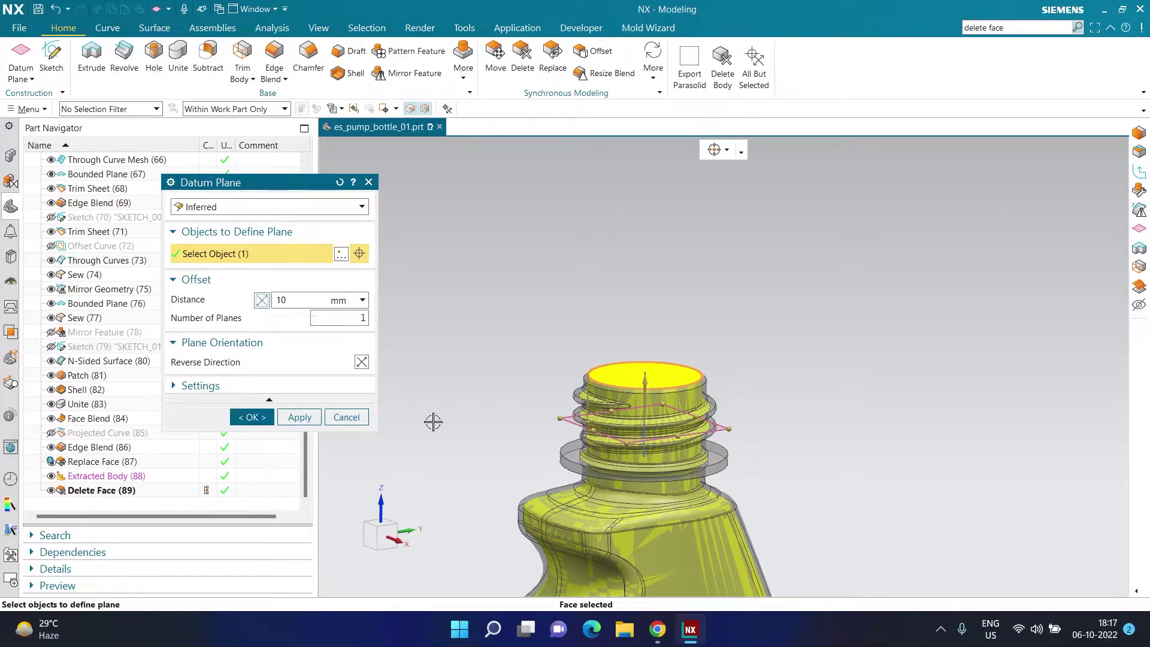
Step: Enlarge the datum plane to about 51.6 by 51.6 mm around the neck and create it
{"action": "left_click_drag", "start_coordinate": [560, 417], "coordinate": [472, 412]}
{"action": "left_click_drag", "start_coordinate": [740, 432], "coordinate": [831, 463]}
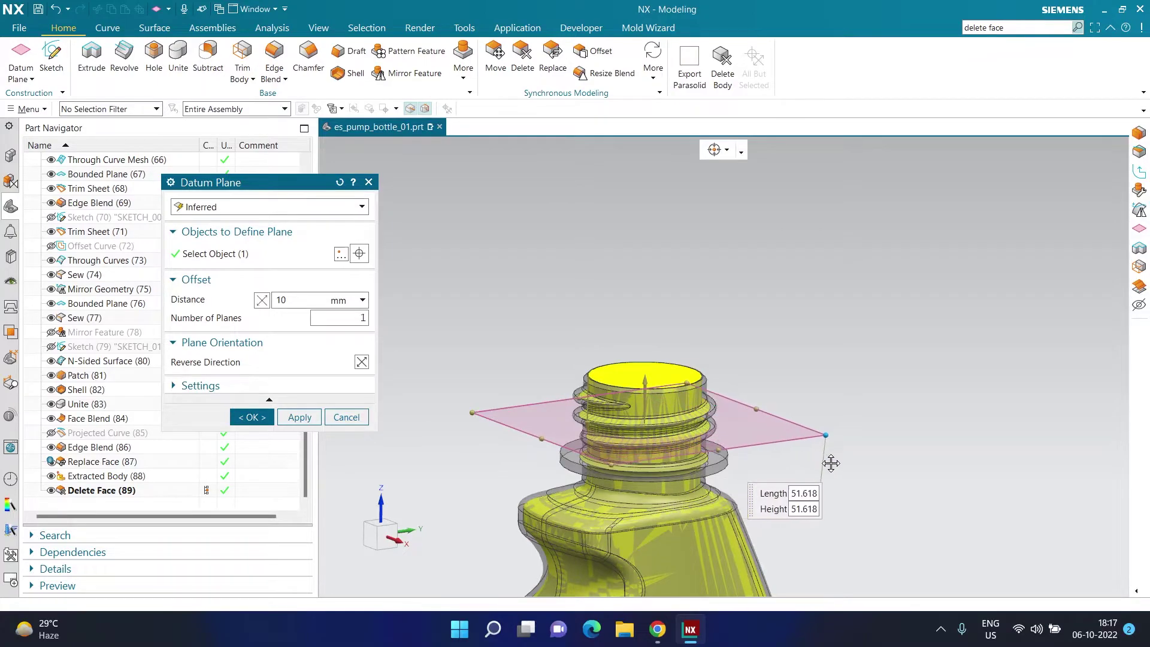
{"action": "left_click", "coordinate": [251, 417]}
Step: Trim the yellow inner body with the new datum plane, removing the portion above it
{"action": "middle_click_drag", "start_coordinate": [544, 349], "coordinate": [568, 377]}
{"action": "scroll", "coordinate": [567, 377], "scroll_direction": "up", "scroll_amount": 4}
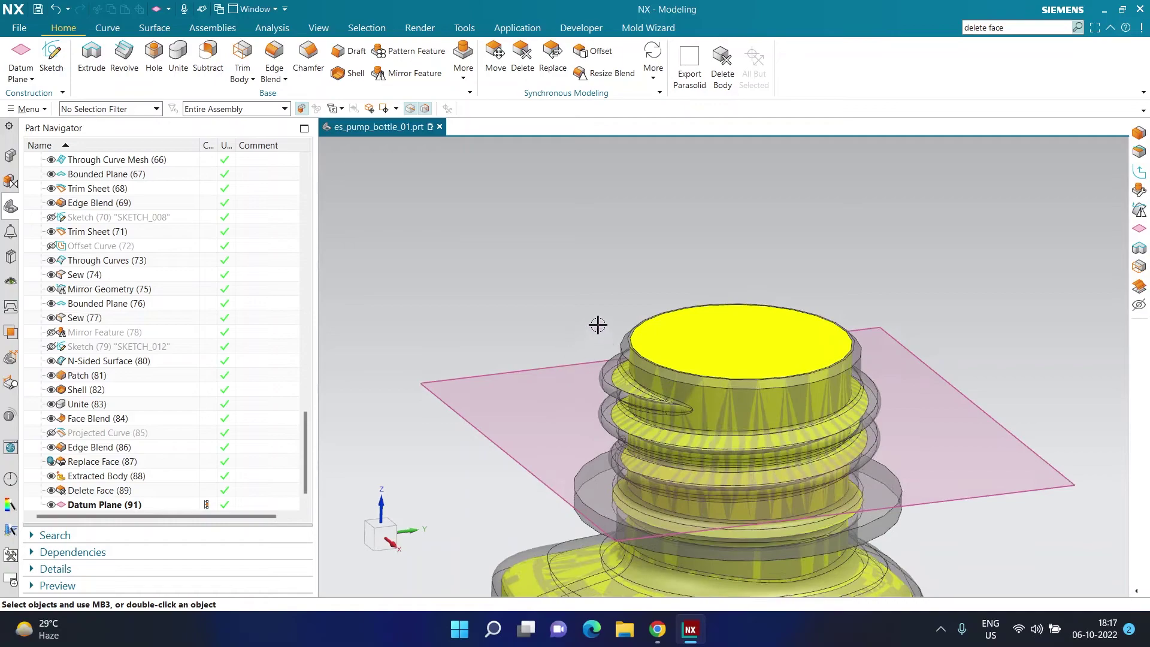
{"action": "left_click", "coordinate": [243, 57]}
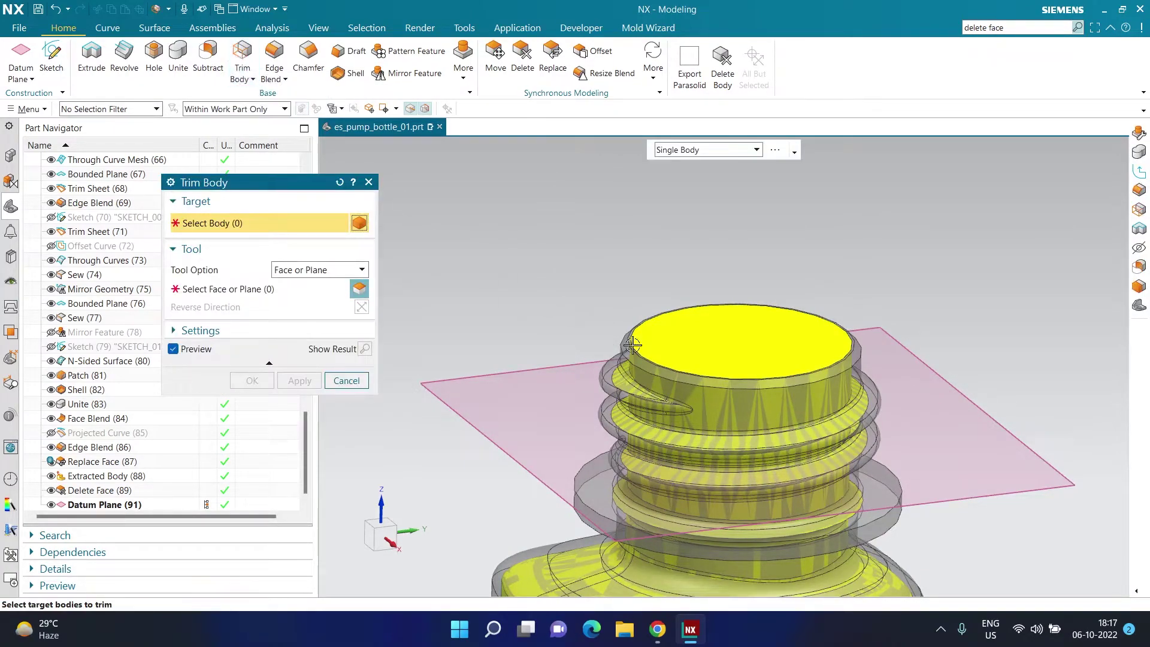
{"action": "left_click", "coordinate": [699, 358]}
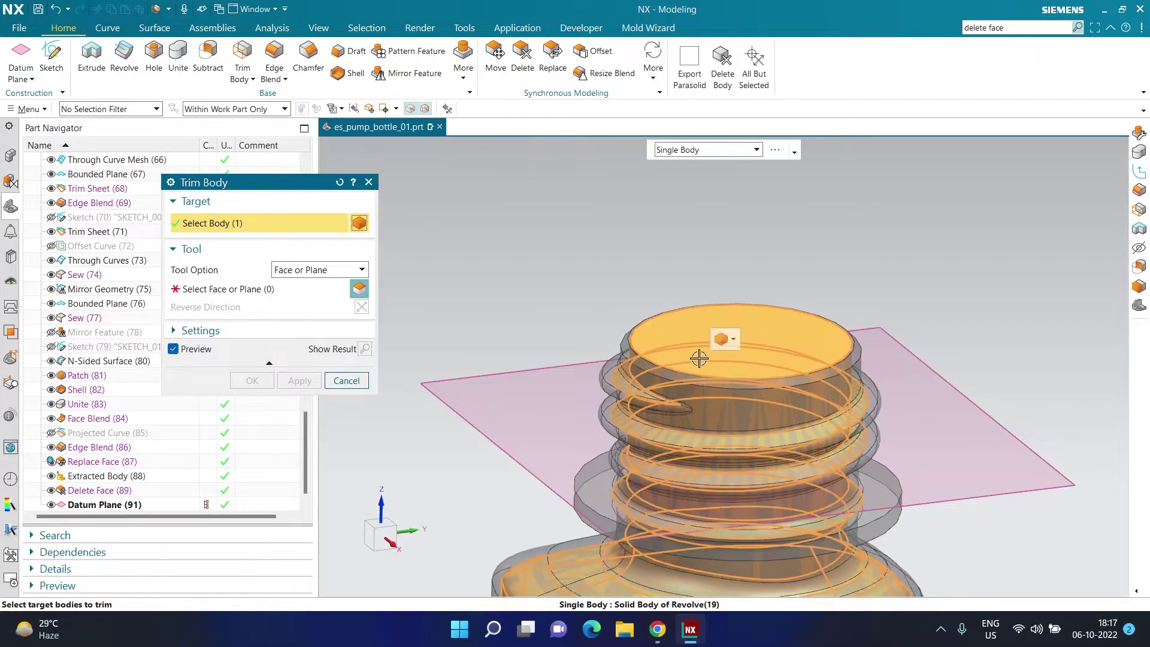
{"action": "left_click", "coordinate": [259, 289]}
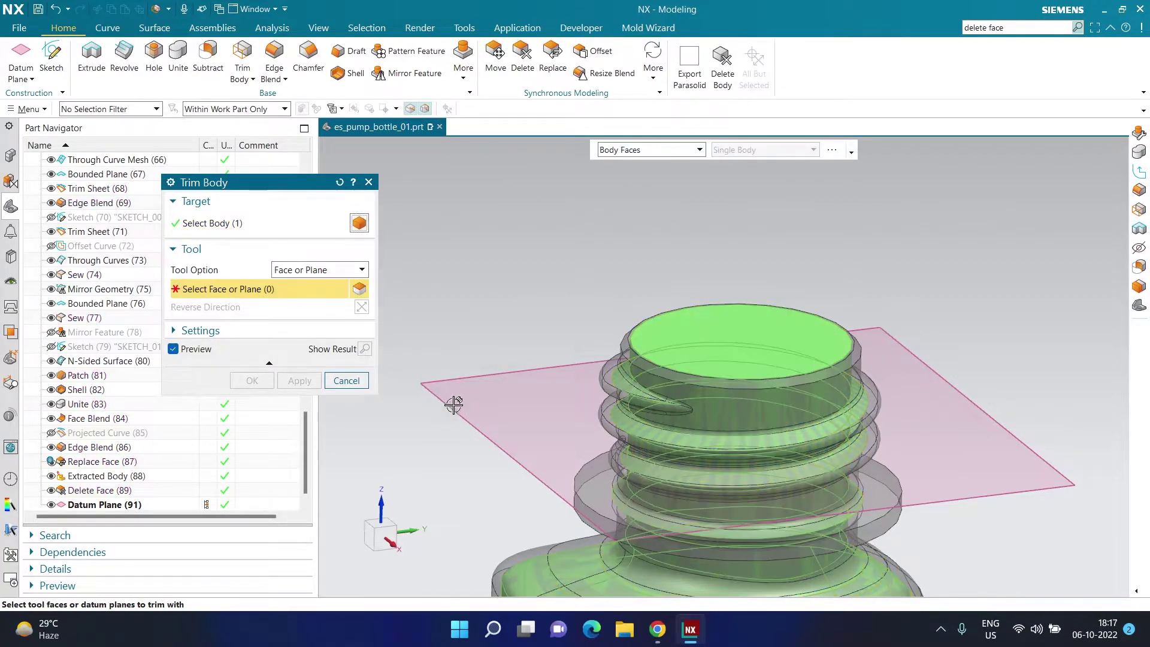
{"action": "left_click", "coordinate": [469, 424]}
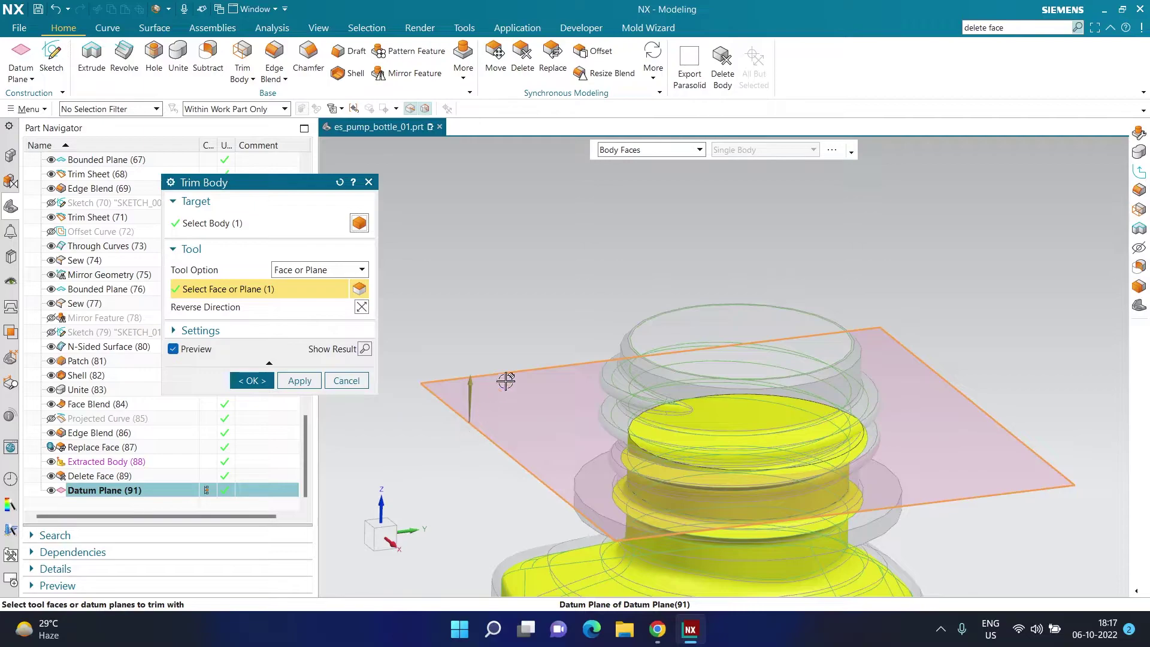
{"action": "scroll", "coordinate": [497, 390], "scroll_direction": "up", "scroll_amount": 3}
{"action": "scroll", "coordinate": [518, 364], "scroll_direction": "down", "scroll_amount": 2}
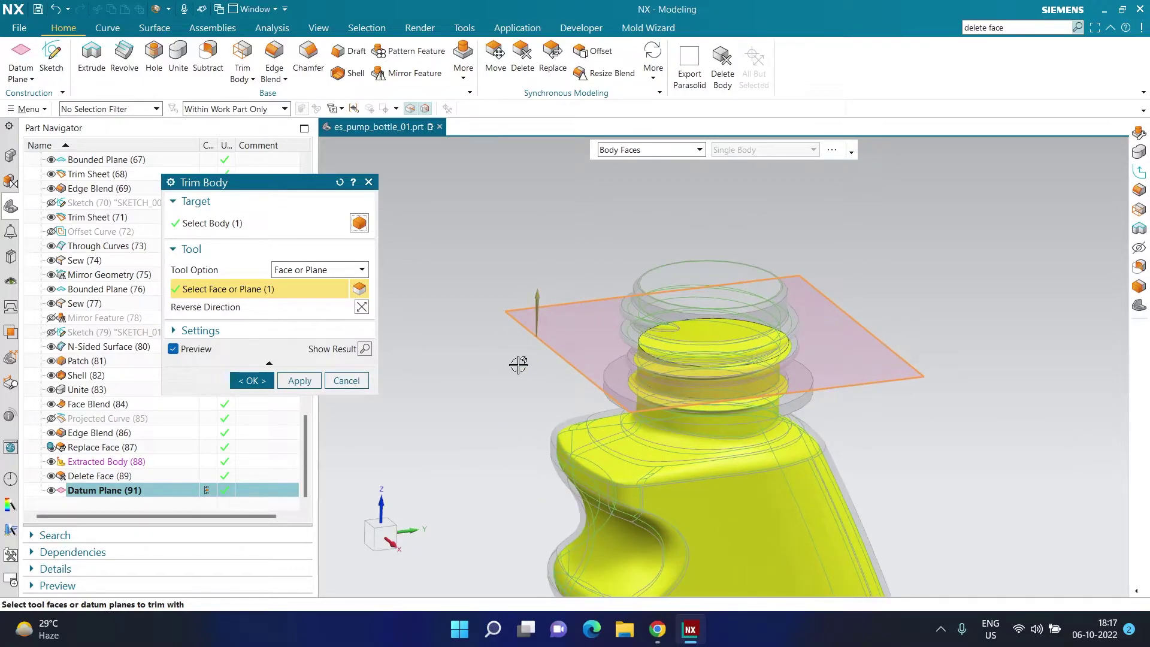
{"action": "left_click", "coordinate": [361, 307]}
{"action": "left_click", "coordinate": [362, 308]}
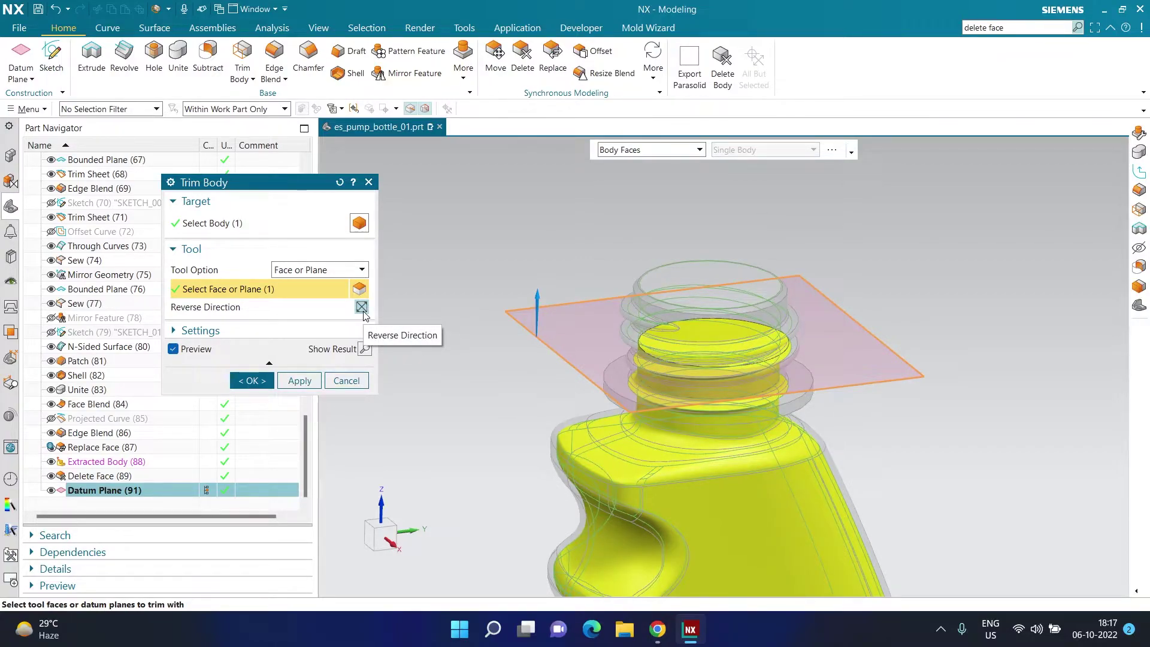
{"action": "left_click", "coordinate": [256, 380]}
Step: Examine the trimmed inner body's fill level inside the neck and across the whole bottle
{"action": "mouse_move", "coordinate": [455, 302]}
{"action": "middle_mouse_down"}
{"action": "mouse_move", "coordinate": [468, 316]}
{"action": "mouse_move", "coordinate": [464, 359]}
{"action": "mouse_move", "coordinate": [463, 343]}
{"action": "mouse_move", "coordinate": [454, 358]}
{"action": "middle_mouse_up"}
{"action": "scroll", "coordinate": [744, 308], "scroll_direction": "up", "scroll_amount": 4}
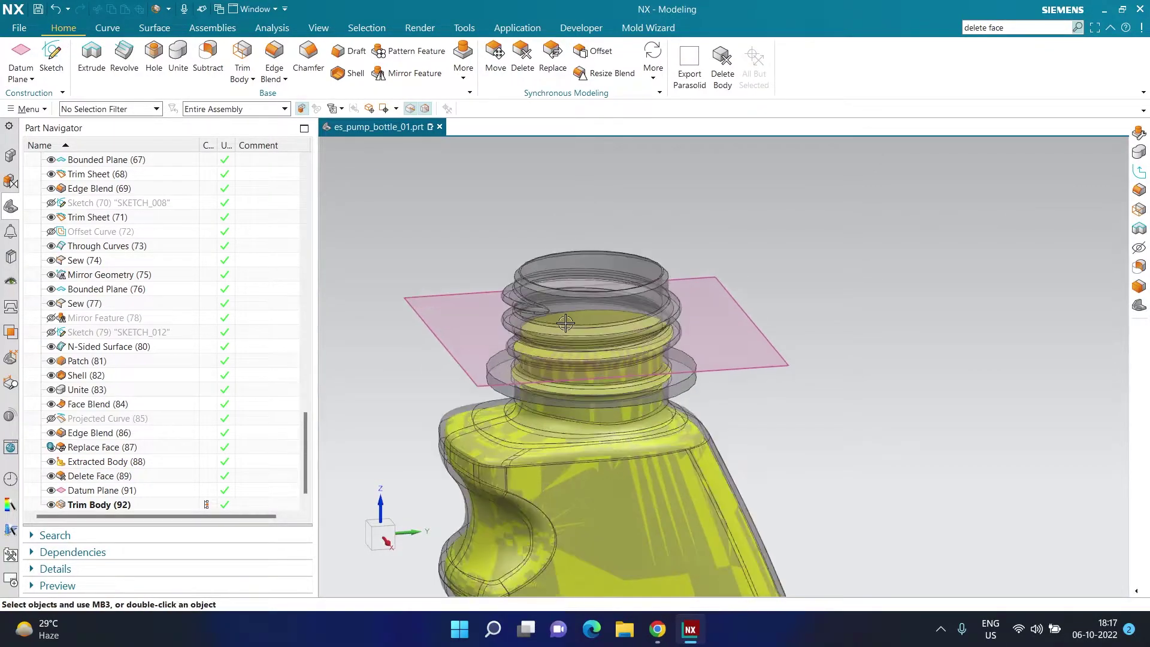
{"action": "middle_click_drag", "start_coordinate": [744, 308], "coordinate": [760, 269]}
{"action": "scroll", "coordinate": [760, 269], "scroll_direction": "down", "scroll_amount": 6}
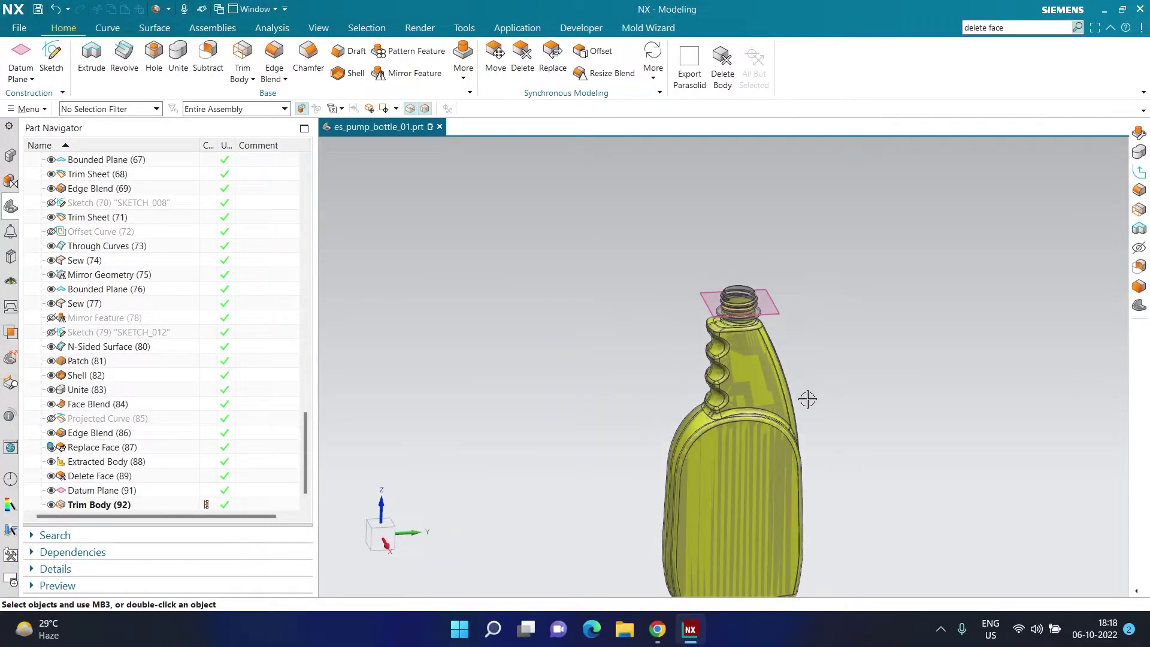
{"action": "scroll", "coordinate": [773, 324], "scroll_direction": "up", "scroll_amount": 5}
{"action": "scroll", "coordinate": [832, 262], "scroll_direction": "down", "scroll_amount": 6}
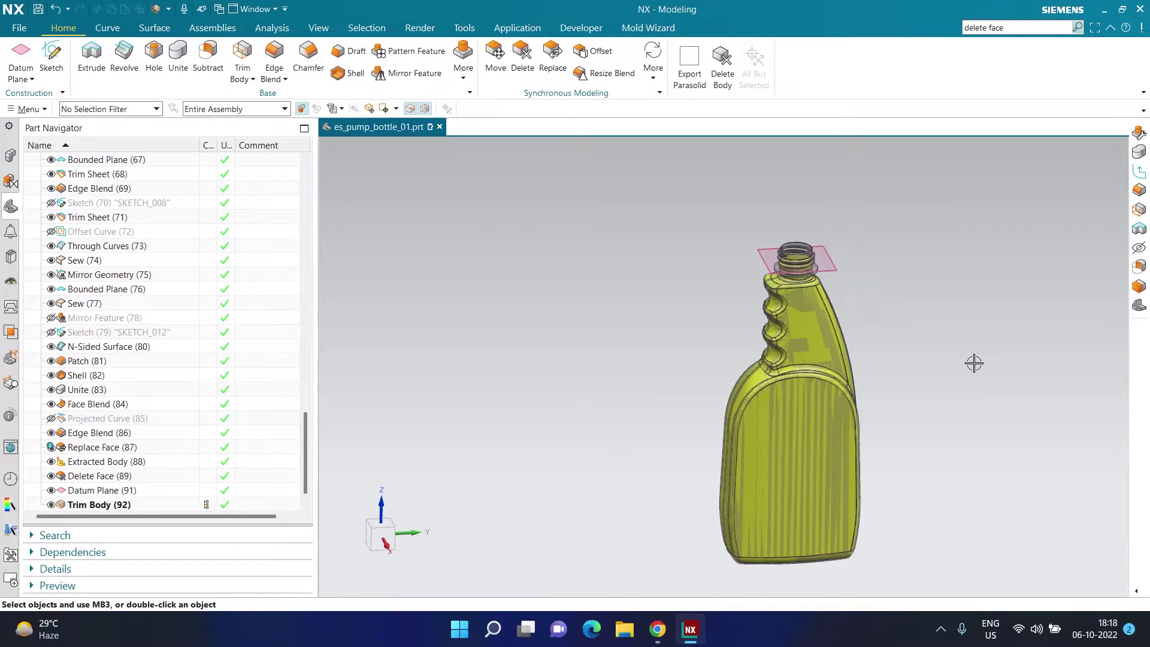
Step: Open Notepad and write the units mm3 and ml, followed by the conversion 1000mm3 = 1ml
{"action": "key", "text": "super+r"}
{"action": "key", "text": "Return"}
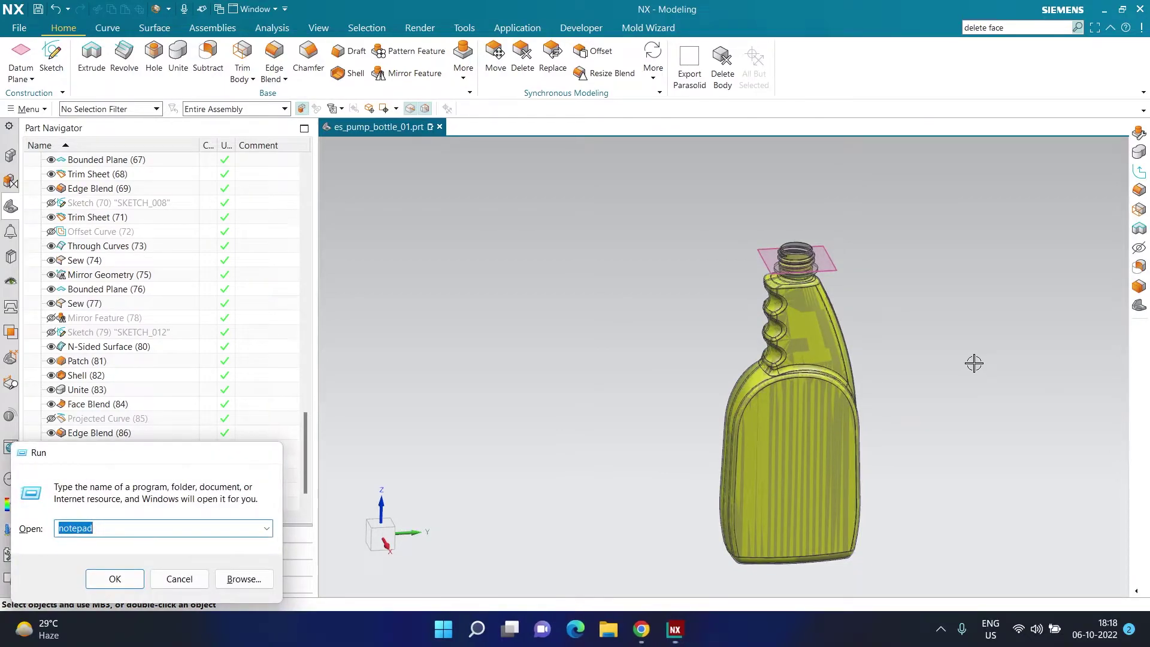
{"action": "type", "text": "100"}
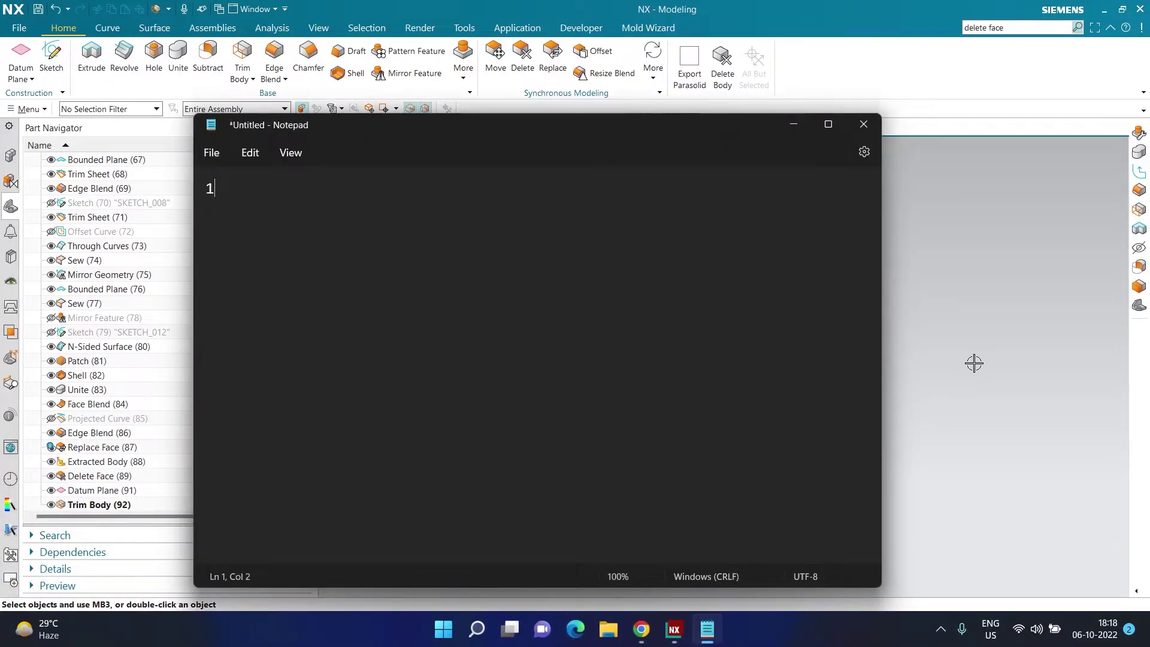
{"action": "key", "text": "BackSpace"}
{"action": "key", "text": "BackSpace"}
{"action": "key", "text": "BackSpace"}
{"action": "type", "text": "mm3"}
{"action": "key", "text": "Return"}
{"action": "type", "text": "ml  "}
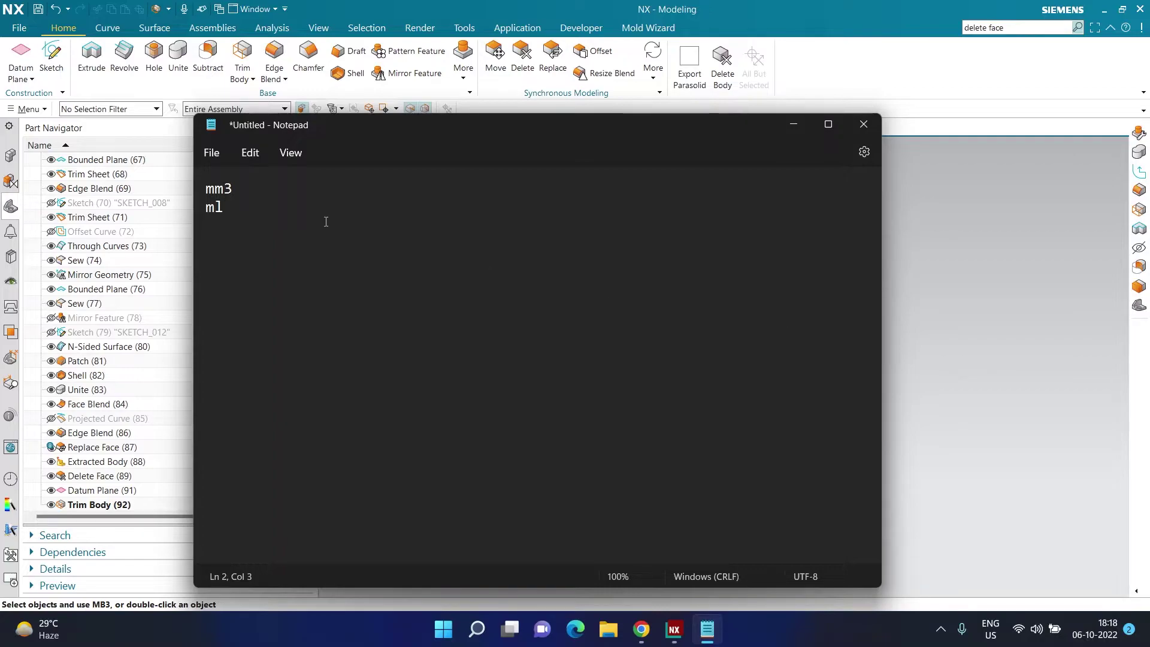
{"action": "type", "text": "1000mm3 = 1ml"}
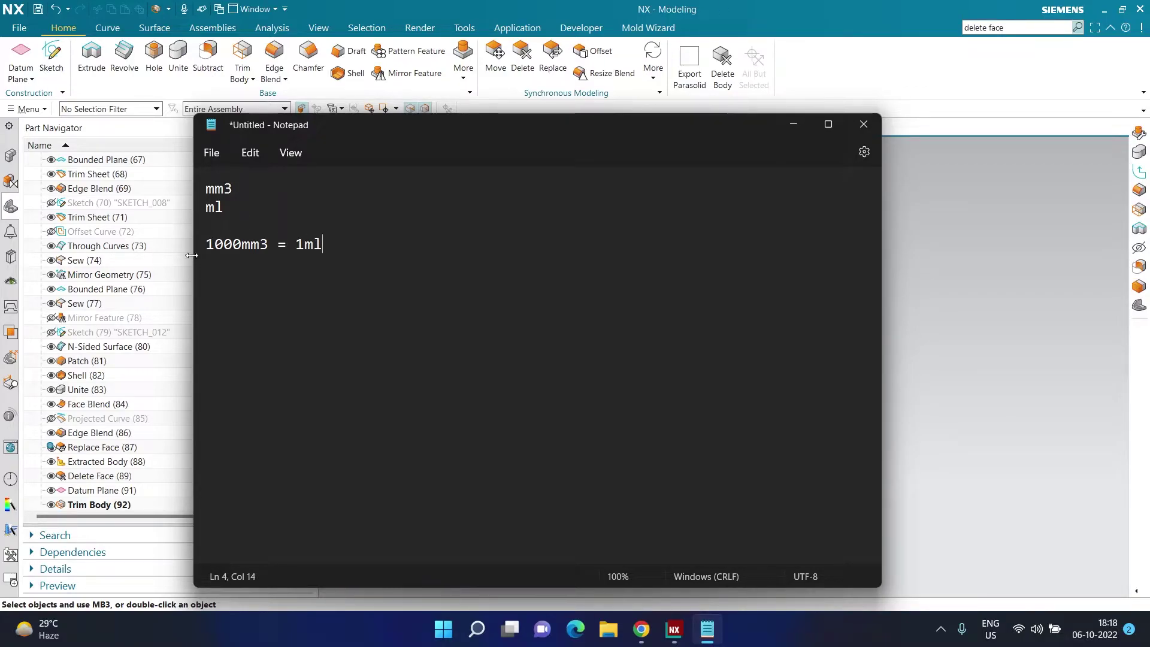
Step: Magnify the note to 280%, highlight the 1000 and 1 in the conversion, and return to the bottle model
{"action": "scroll", "coordinate": [215, 238], "scroll_direction": "up", "scroll_amount": 17, "text": "ctrl"}
{"action": "scroll", "coordinate": [215, 239], "scroll_direction": "up", "scroll_amount": 1, "text": "ctrl"}
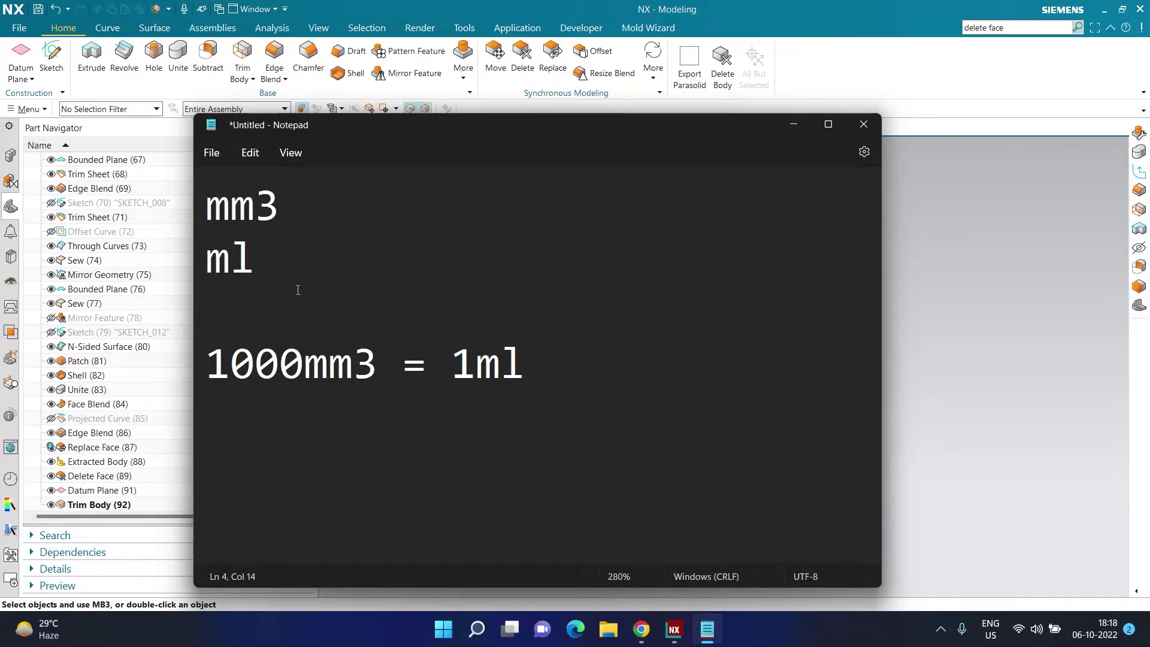
{"action": "left_click_drag", "start_coordinate": [213, 368], "coordinate": [297, 368]}
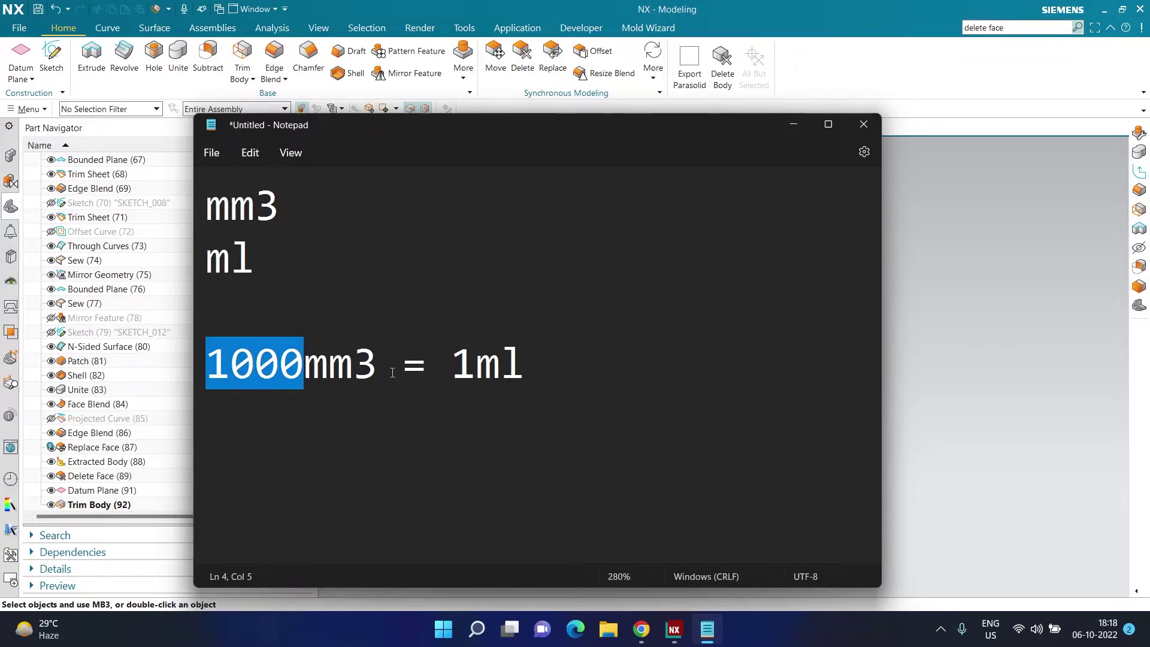
{"action": "left_click_drag", "start_coordinate": [452, 370], "coordinate": [472, 373]}
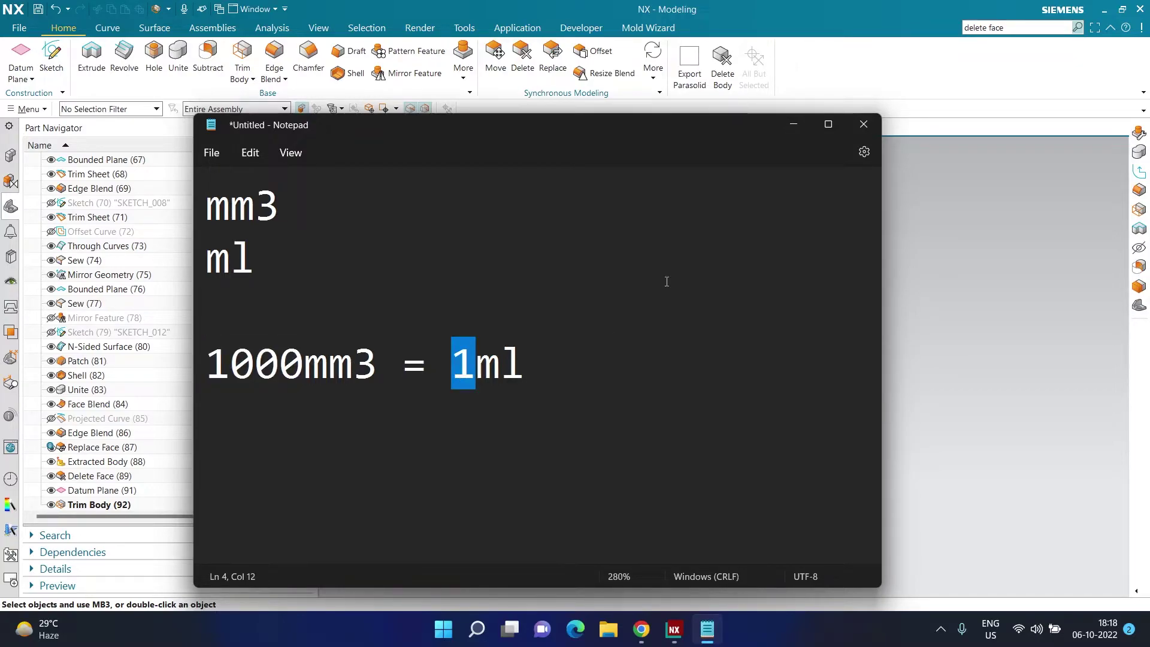
{"action": "left_click", "coordinate": [793, 124]}
{"action": "scroll", "coordinate": [784, 287], "scroll_direction": "down", "scroll_amount": 2}
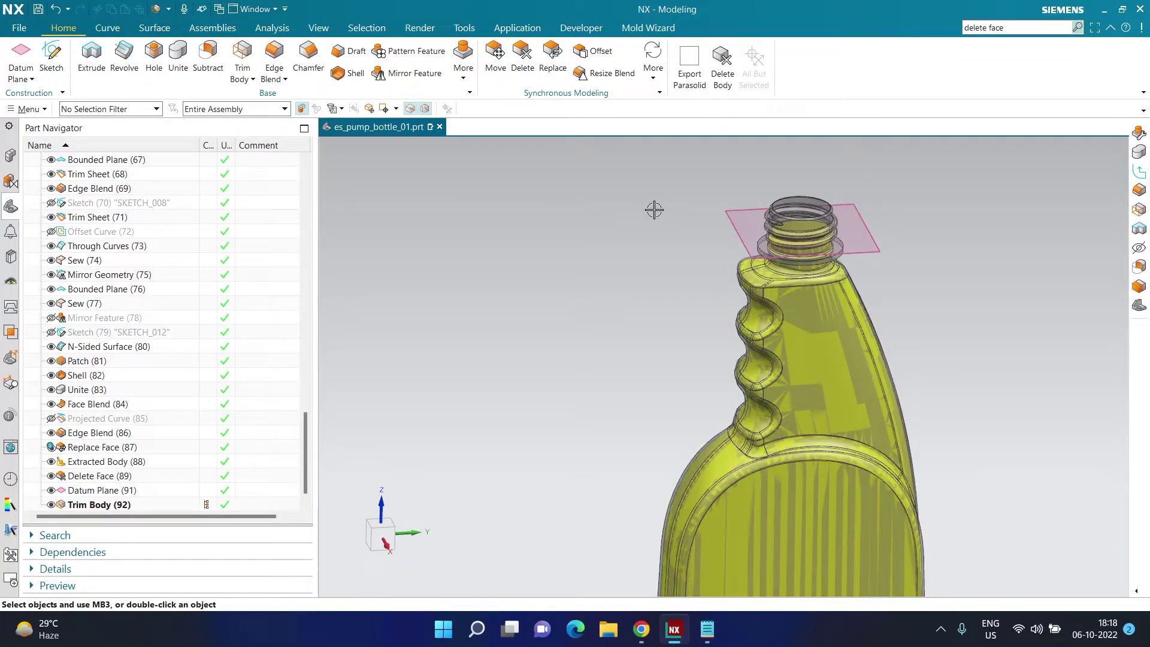
Step: Bring the Notepad note back and change the conversion's volume to 1000000mm3
{"action": "left_click", "coordinate": [707, 632]}
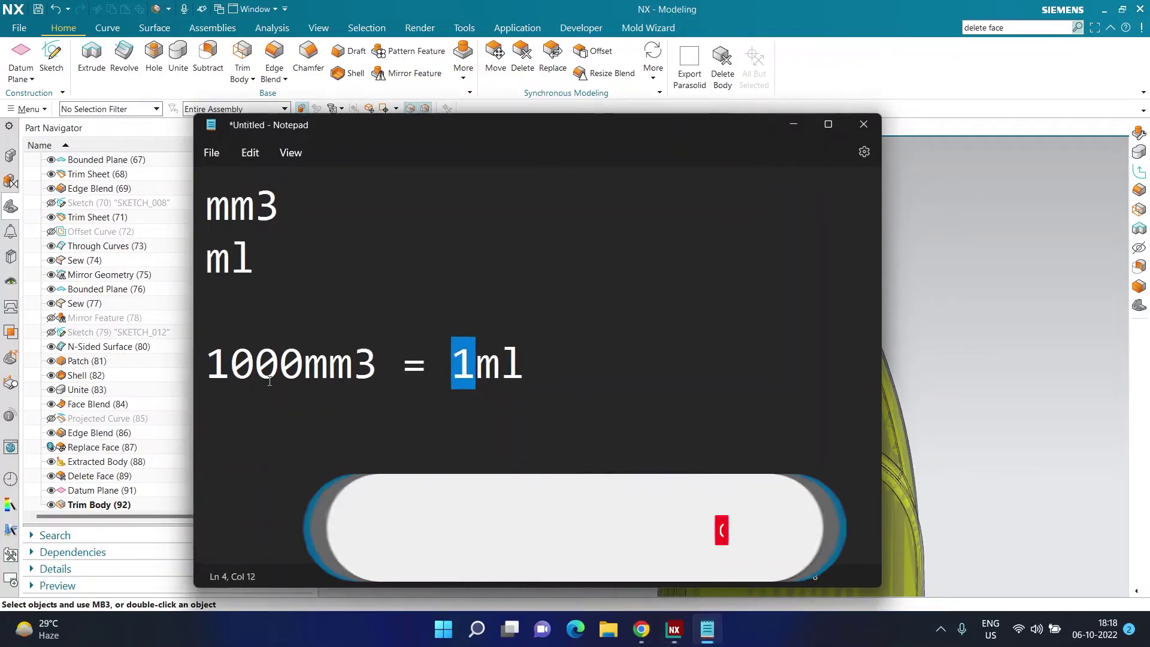
{"action": "left_click", "coordinate": [302, 375]}
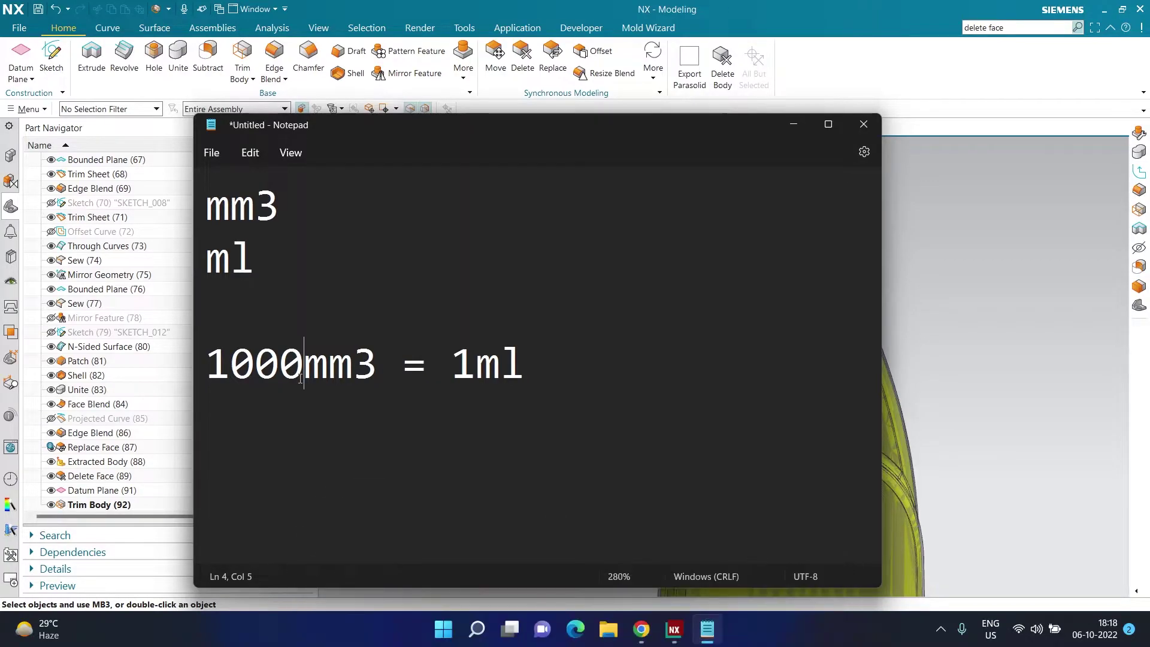
{"action": "type", "text": "00"}
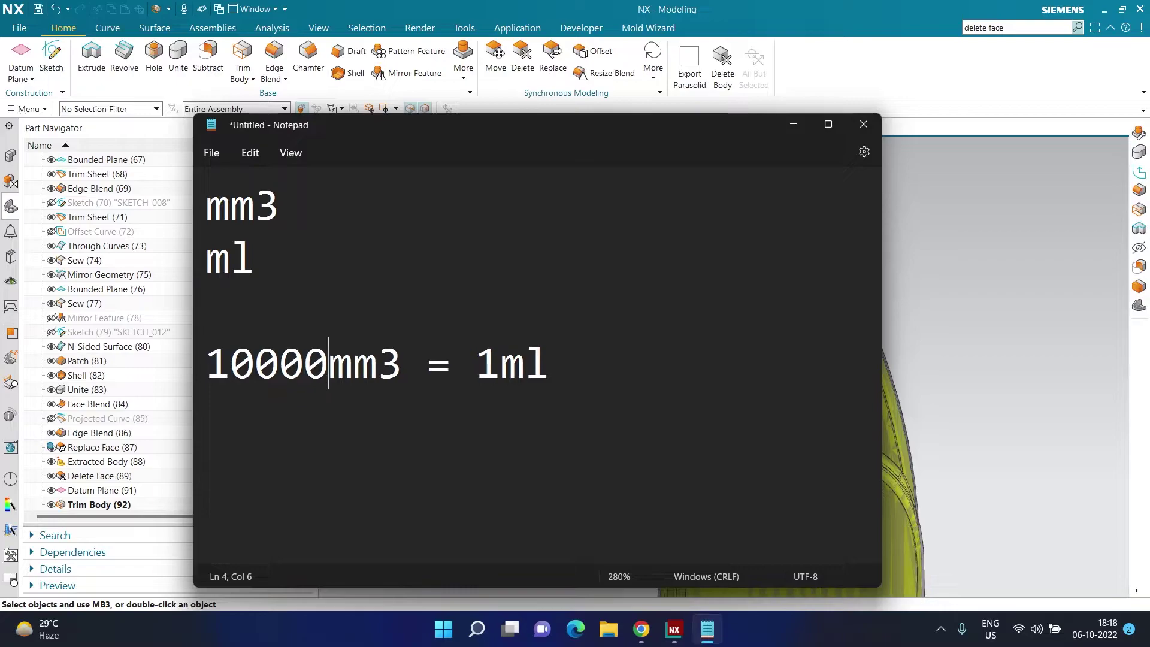
{"action": "left_click", "coordinate": [270, 375]}
{"action": "left_click", "coordinate": [354, 375]}
{"action": "type", "text": "0"}
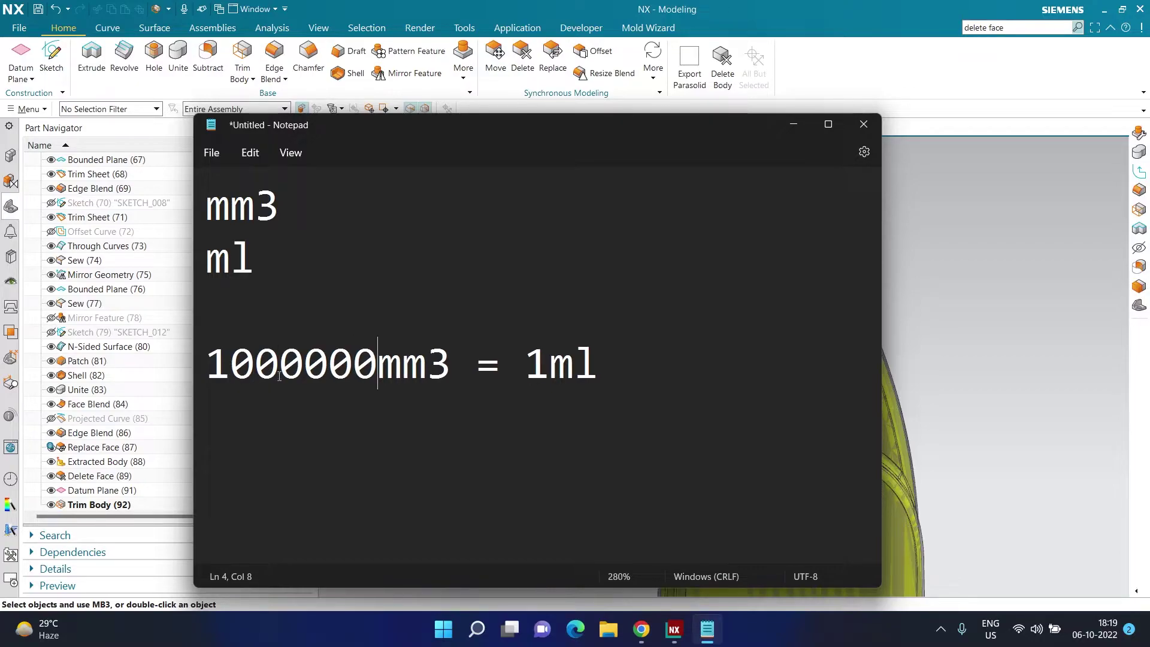
Step: Restore the conversion's volume in the note to 1000mm3
{"action": "left_click", "coordinate": [299, 377]}
{"action": "left_click", "coordinate": [376, 366]}
{"action": "key", "text": "BackSpace"}
{"action": "key", "text": "BackSpace"}
{"action": "key", "text": "BackSpace"}
{"action": "key", "text": "BackSpace"}
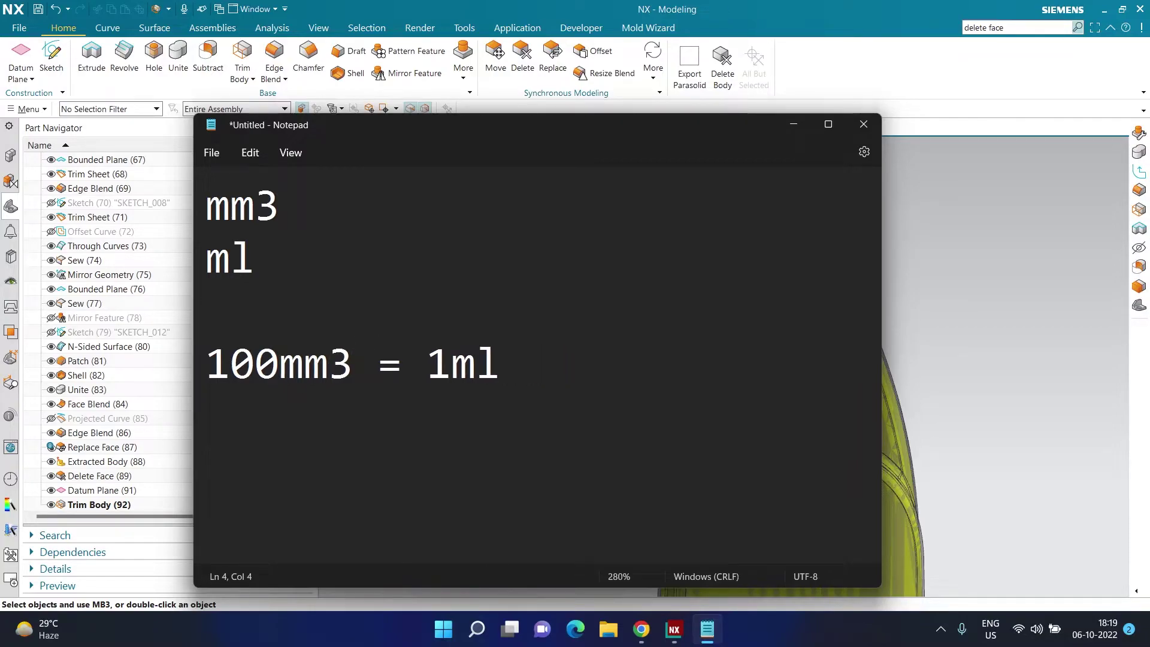
{"action": "type", "text": "0"}
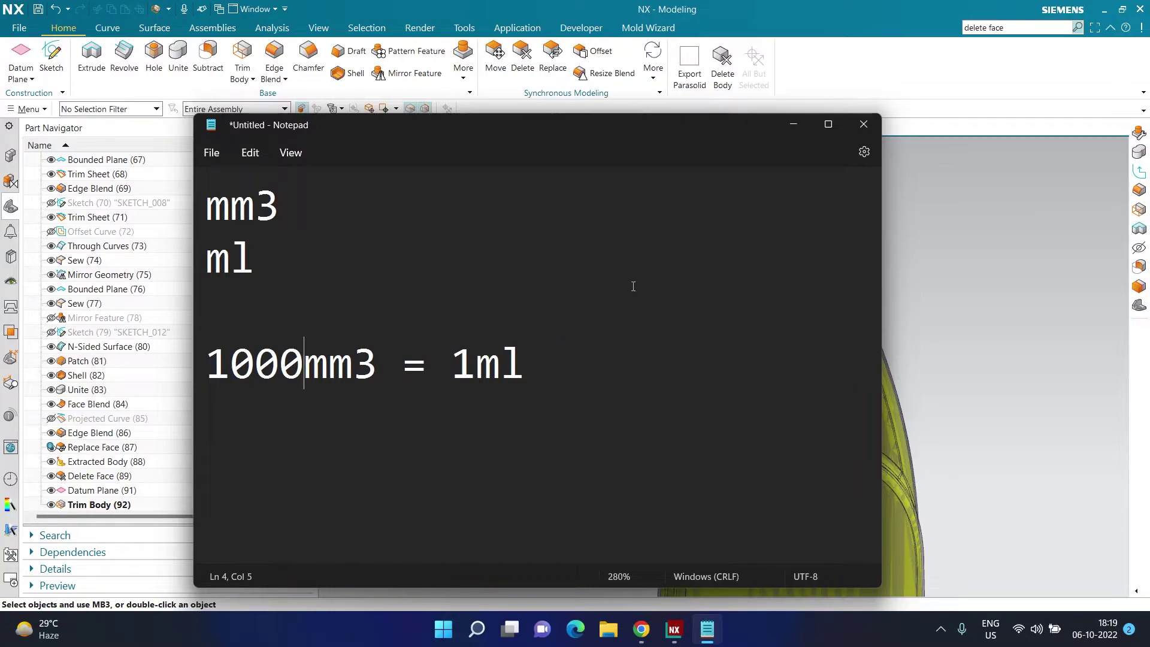
Step: Return to NX and inspect the trimmed inner body's top face inside the bottle neck
{"action": "left_click", "coordinate": [787, 129]}
{"action": "scroll", "coordinate": [810, 248], "scroll_direction": "up", "scroll_amount": 5}
{"action": "middle_click_drag", "start_coordinate": [810, 248], "coordinate": [754, 334]}
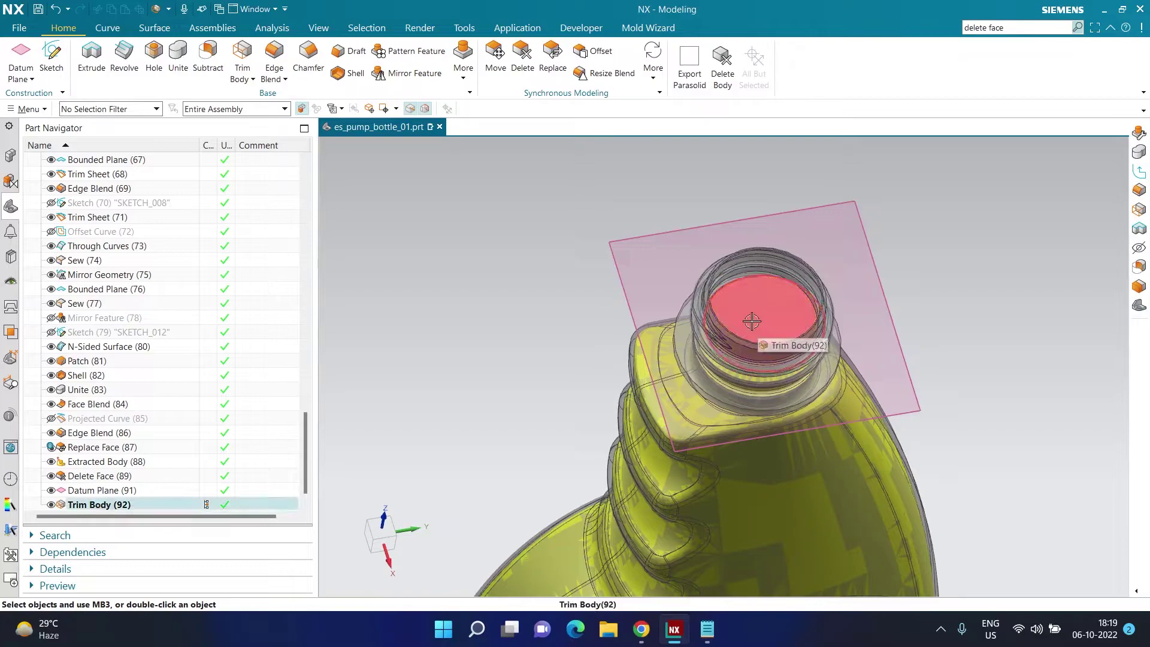
Step: Measure the trimmed inner solid body's volume with the Solid Body filter and save the measurement in the part
{"action": "left_click", "coordinate": [261, 30]}
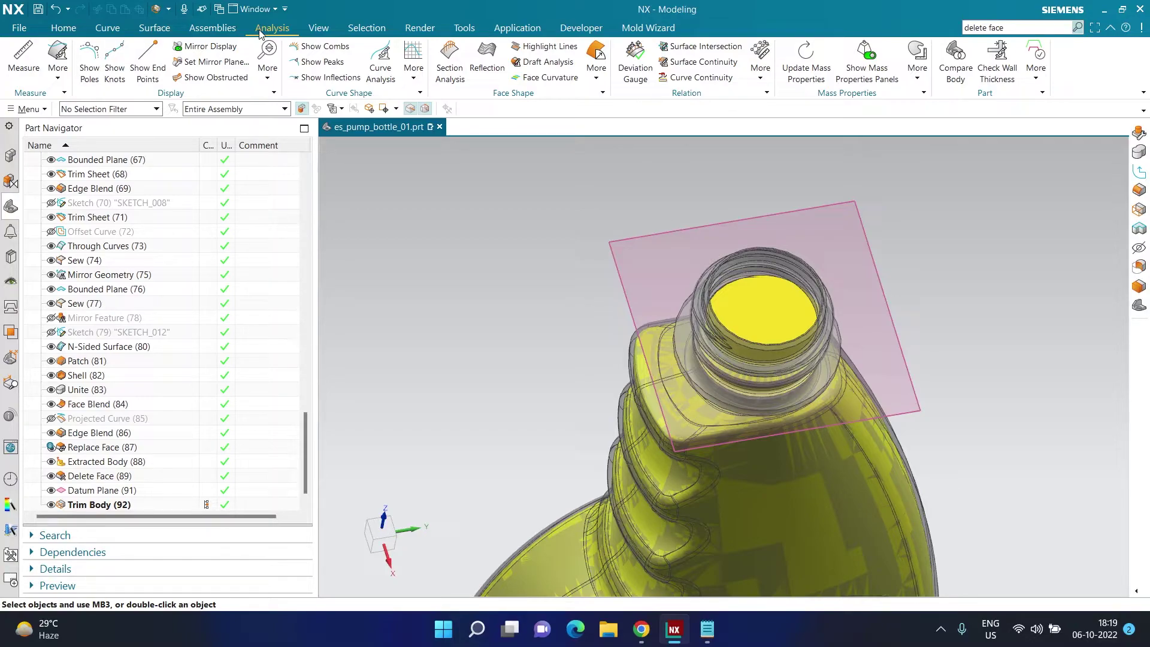
{"action": "left_click", "coordinate": [34, 73]}
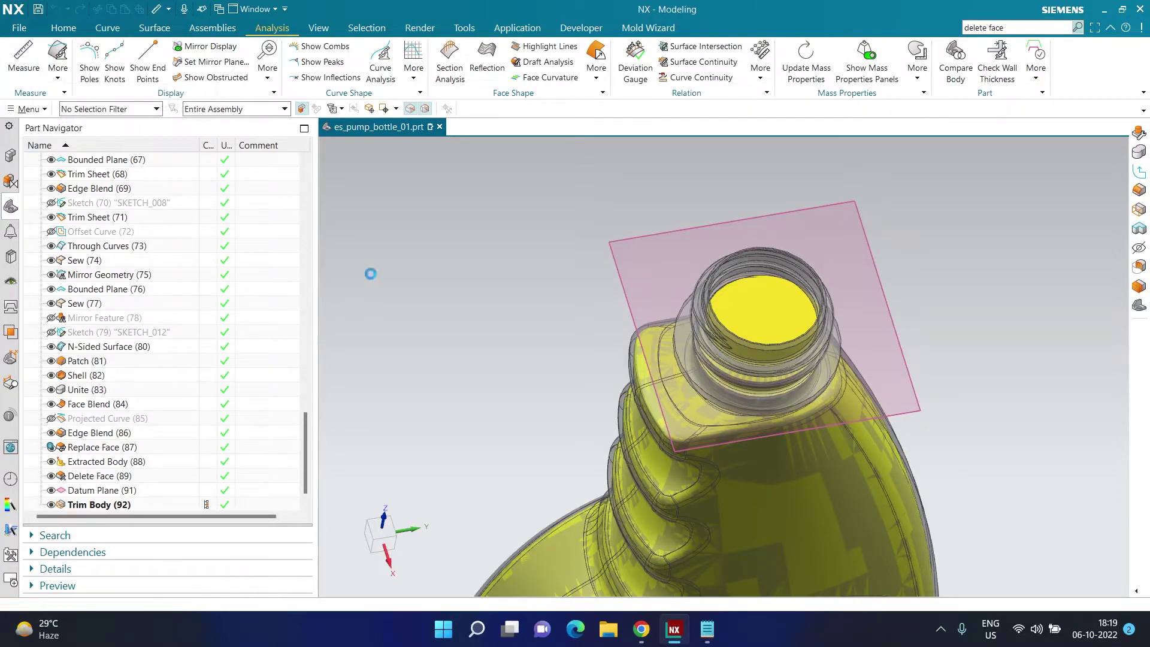
{"action": "left_click_drag", "start_coordinate": [301, 187], "coordinate": [480, 165]}
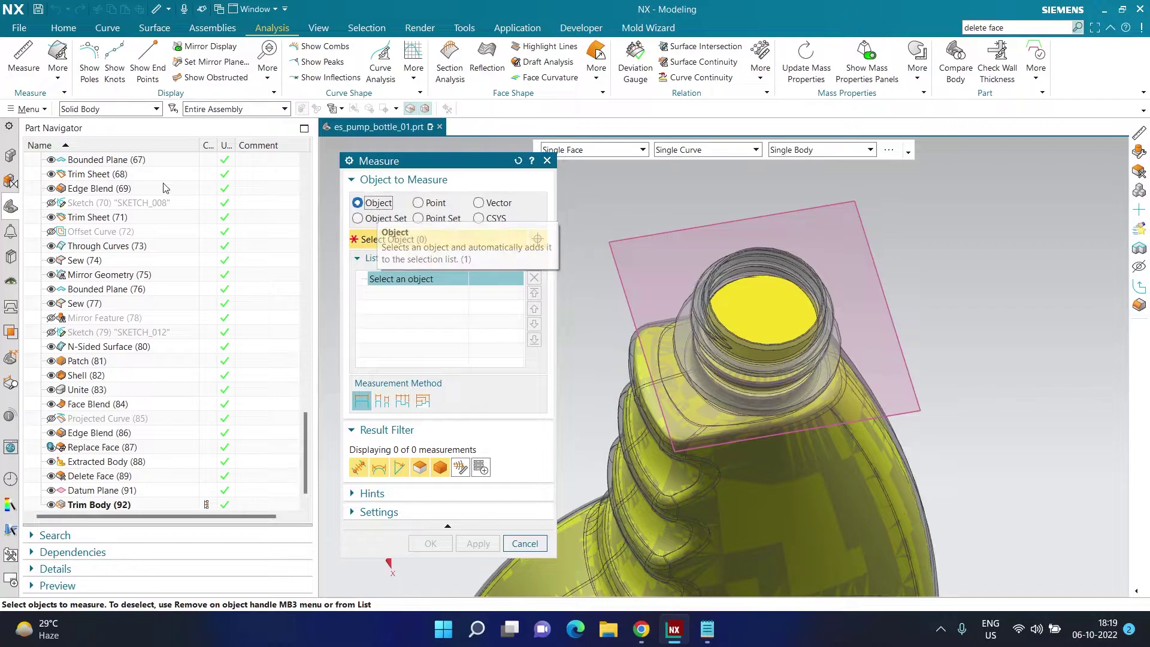
{"action": "left_click", "coordinate": [84, 109]}
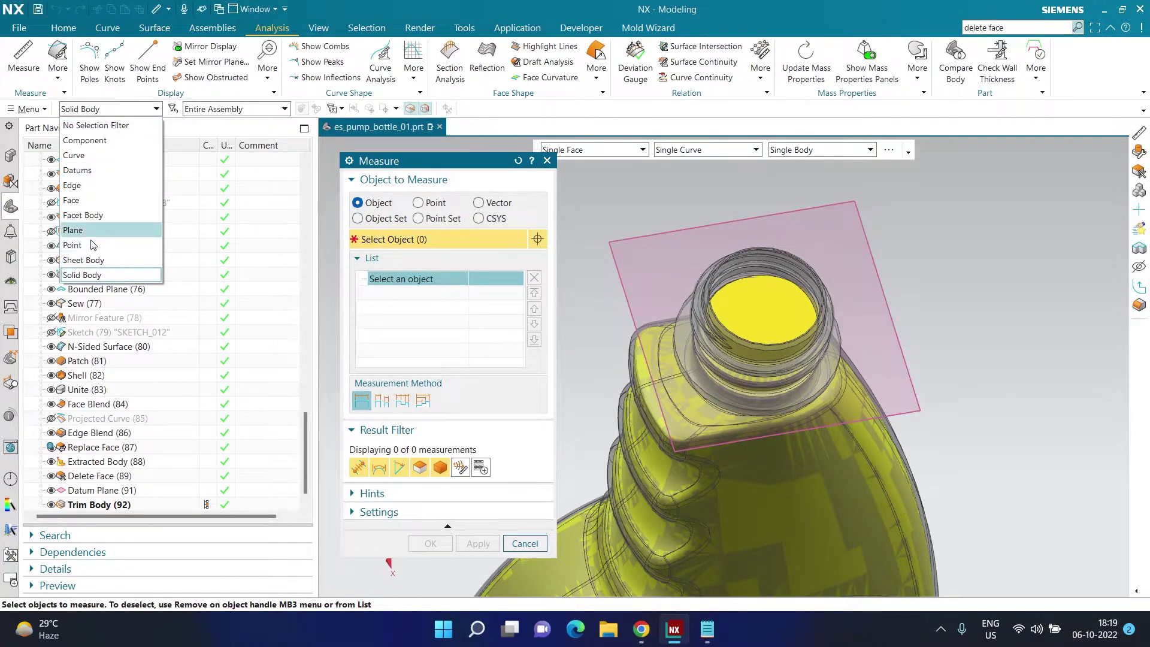
{"action": "left_click", "coordinate": [99, 279]}
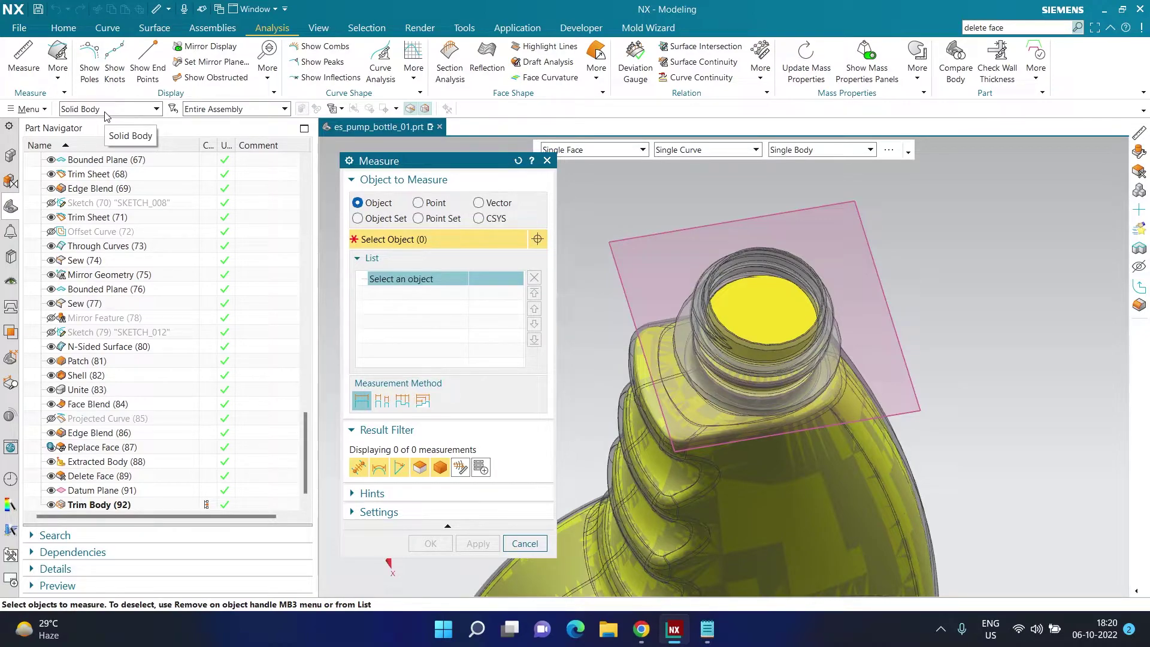
{"action": "left_click", "coordinate": [761, 320]}
{"action": "scroll", "coordinate": [760, 319], "scroll_direction": "down", "scroll_amount": 5}
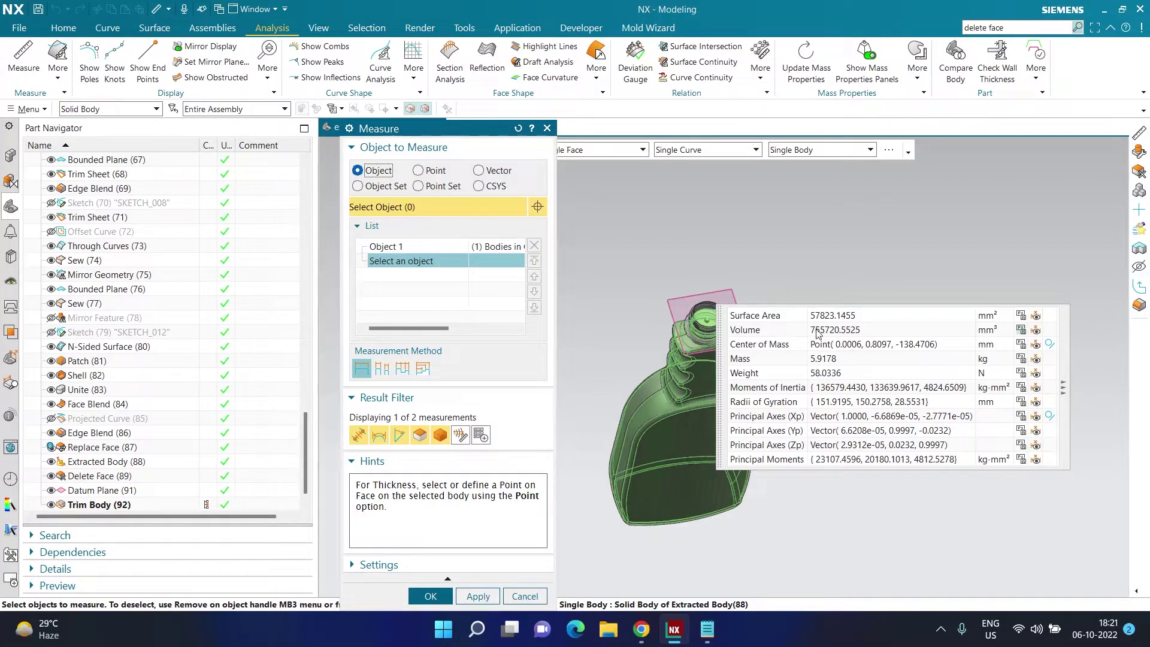
{"action": "left_click", "coordinate": [433, 596]}
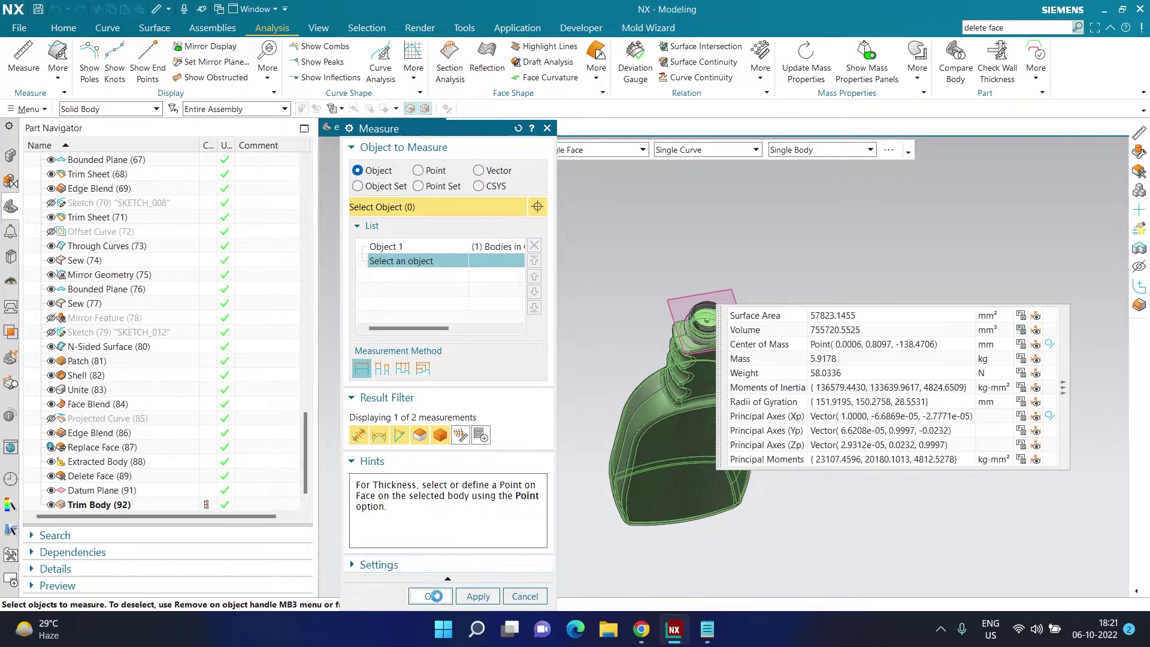
Step: Show the saved body measurement in the model and place its volume label beside the bottle neck
{"action": "scroll", "coordinate": [763, 305], "scroll_direction": "down", "scroll_amount": 3}
{"action": "scroll", "coordinate": [82, 234], "scroll_direction": "up", "scroll_amount": 4}
{"action": "scroll", "coordinate": [83, 234], "scroll_direction": "up", "scroll_amount": 15}
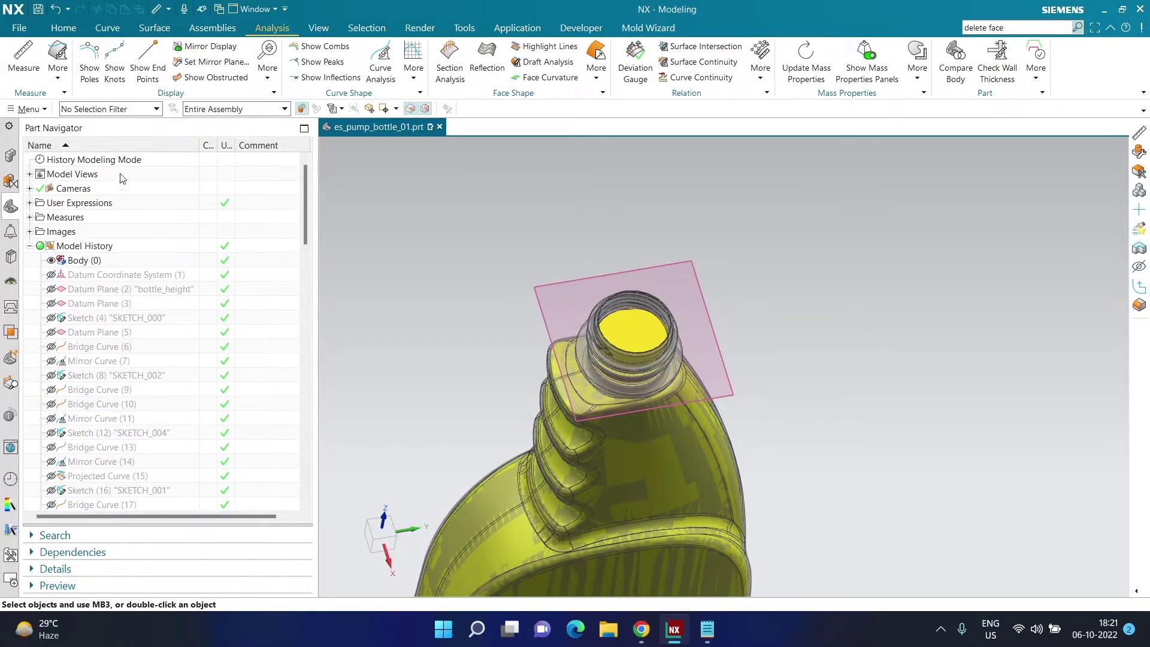
{"action": "left_click", "coordinate": [29, 217]}
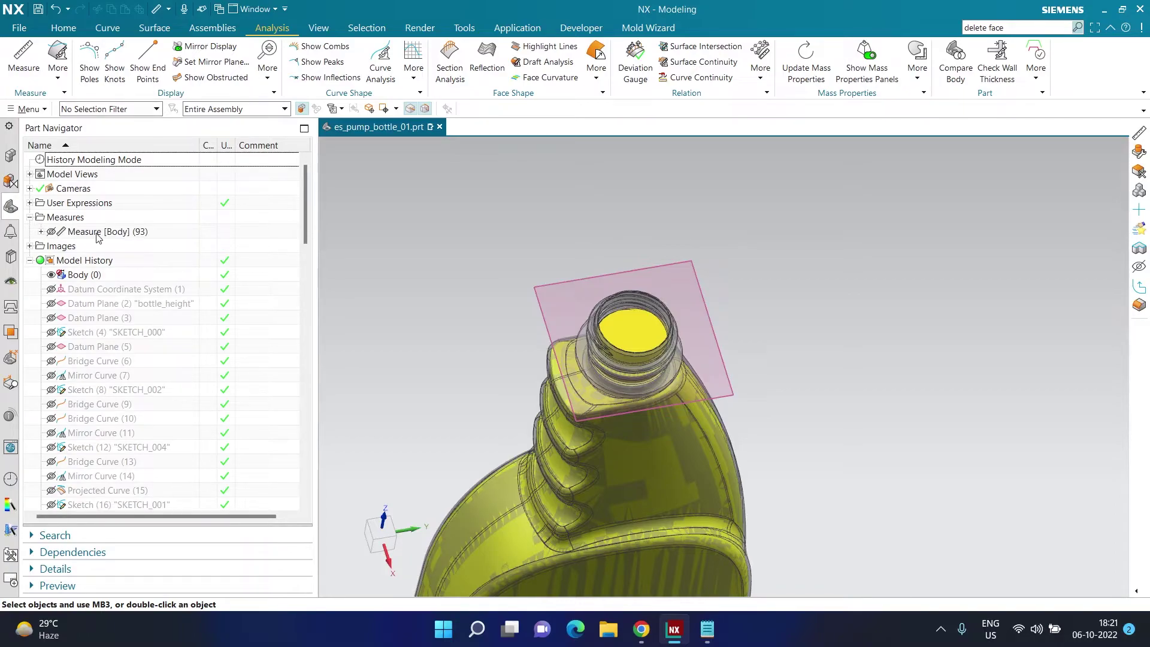
{"action": "left_click", "coordinate": [51, 233]}
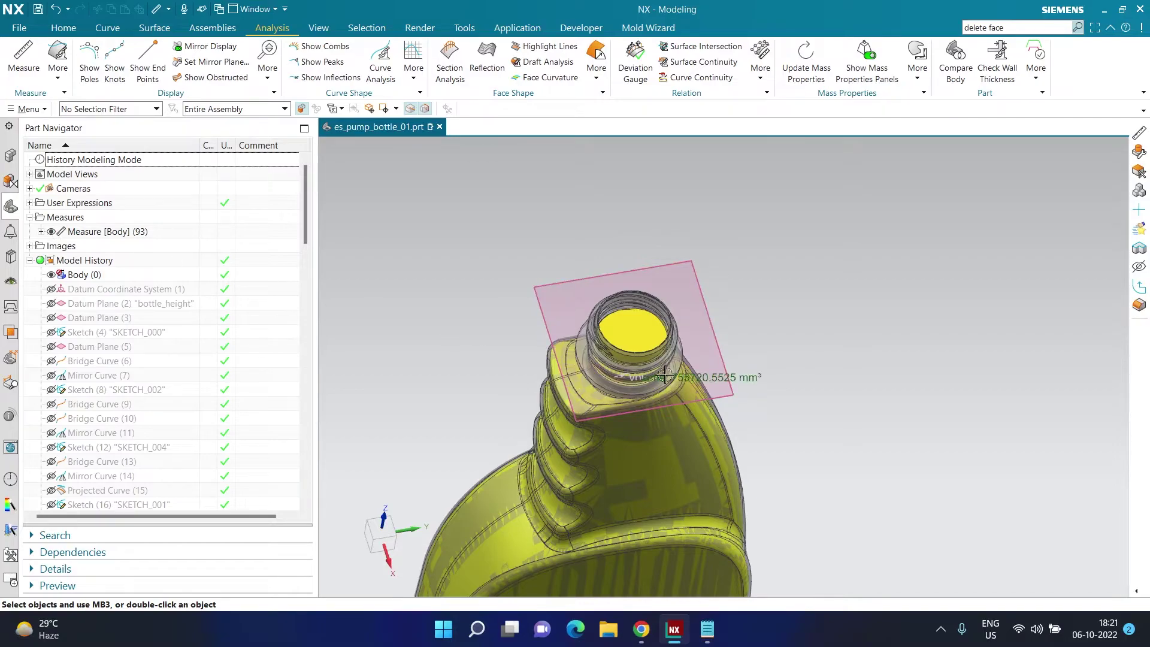
{"action": "mouse_move", "coordinate": [746, 377]}
{"action": "left_mouse_down"}
{"action": "mouse_move", "coordinate": [810, 256]}
{"action": "mouse_move", "coordinate": [754, 236]}
{"action": "mouse_move", "coordinate": [747, 251]}
{"action": "left_mouse_up"}
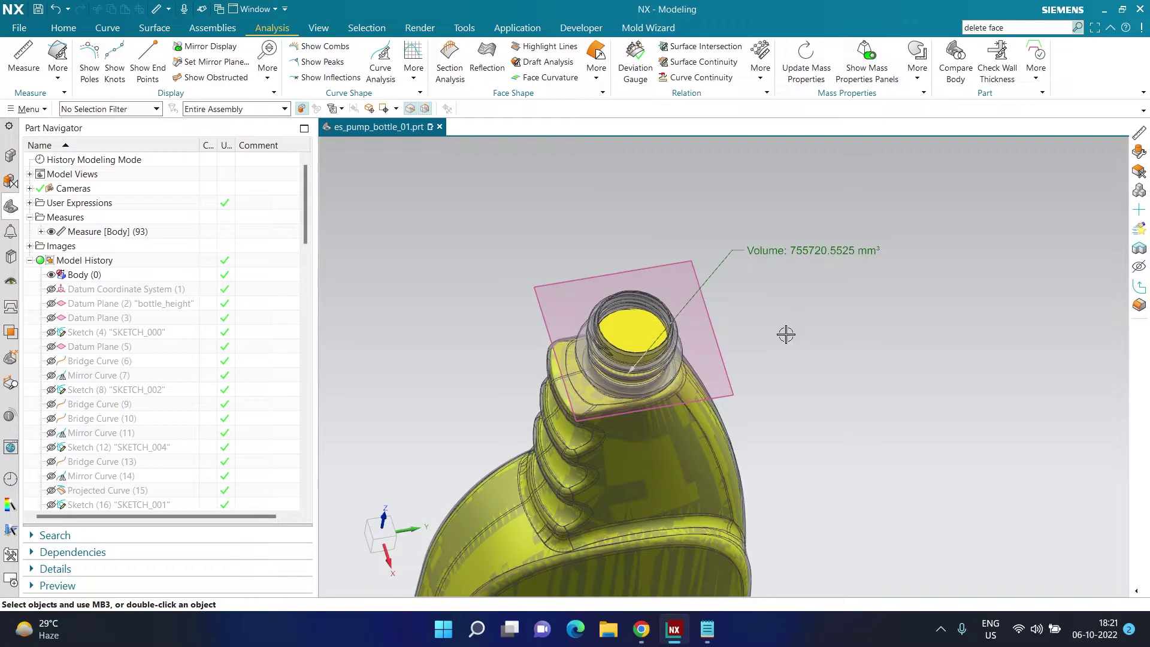
Step: Lower the trimming datum plane from the bottle neck to an offset distance of 160 mm
{"action": "scroll", "coordinate": [784, 335], "scroll_direction": "down", "scroll_amount": 3}
{"action": "middle_click_drag", "start_coordinate": [785, 357], "coordinate": [760, 271]}
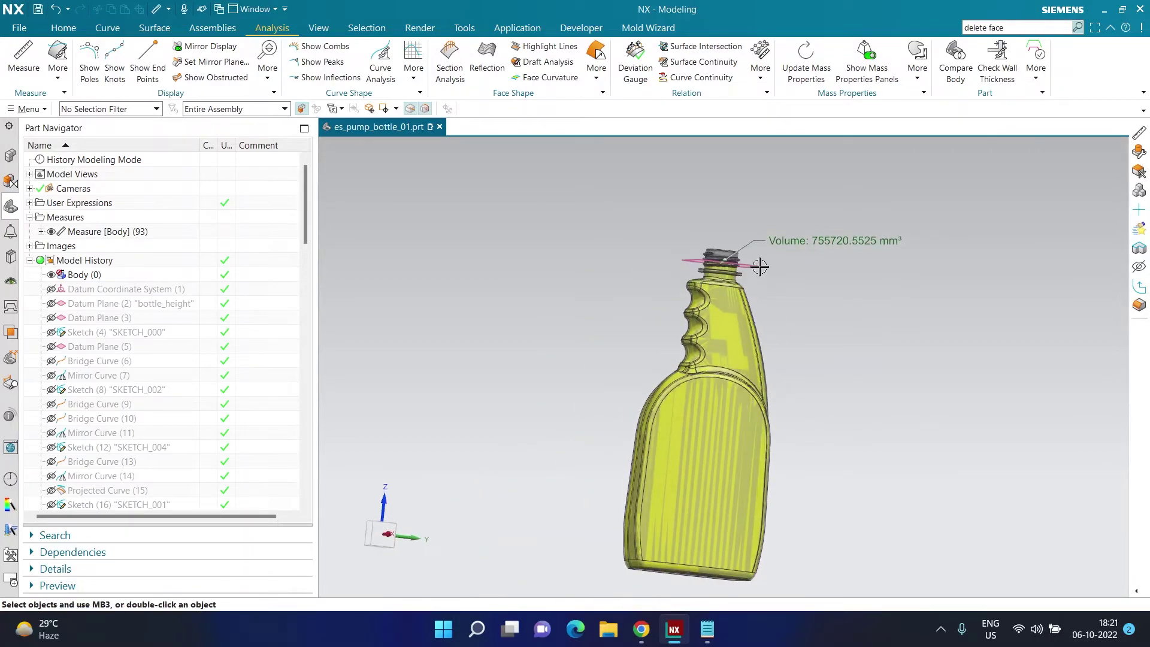
{"action": "double_click", "coordinate": [720, 267]}
{"action": "left_click_drag", "start_coordinate": [720, 274], "coordinate": [701, 458]}
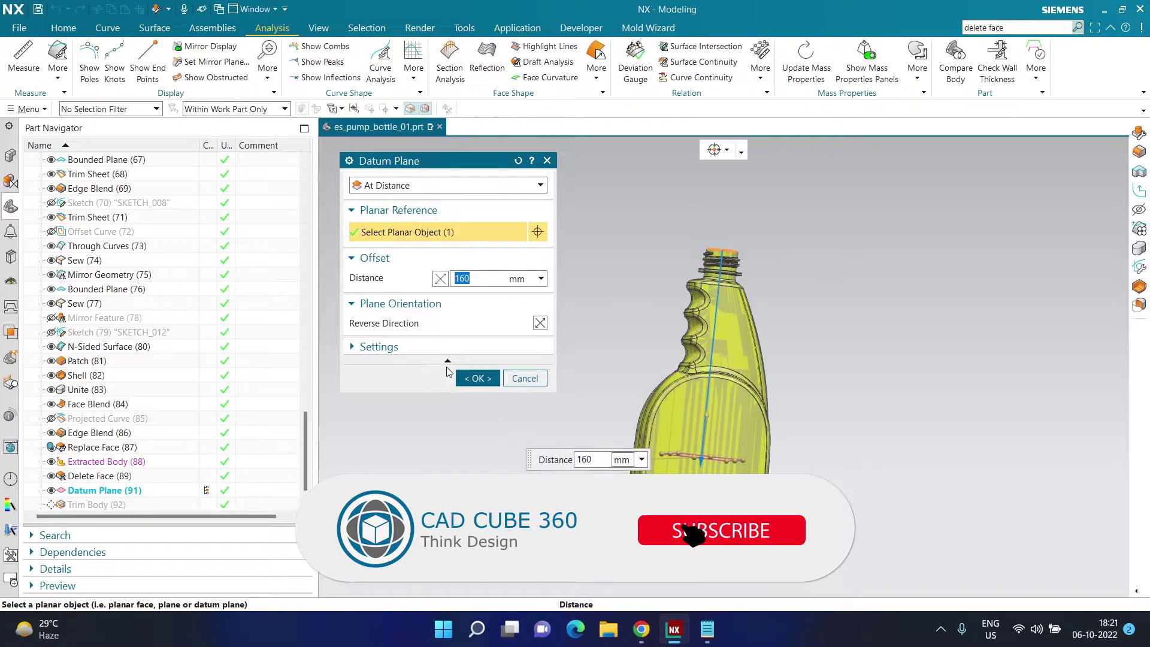
{"action": "left_click", "coordinate": [466, 379]}
{"action": "middle_click_drag", "start_coordinate": [466, 379], "coordinate": [526, 385]}
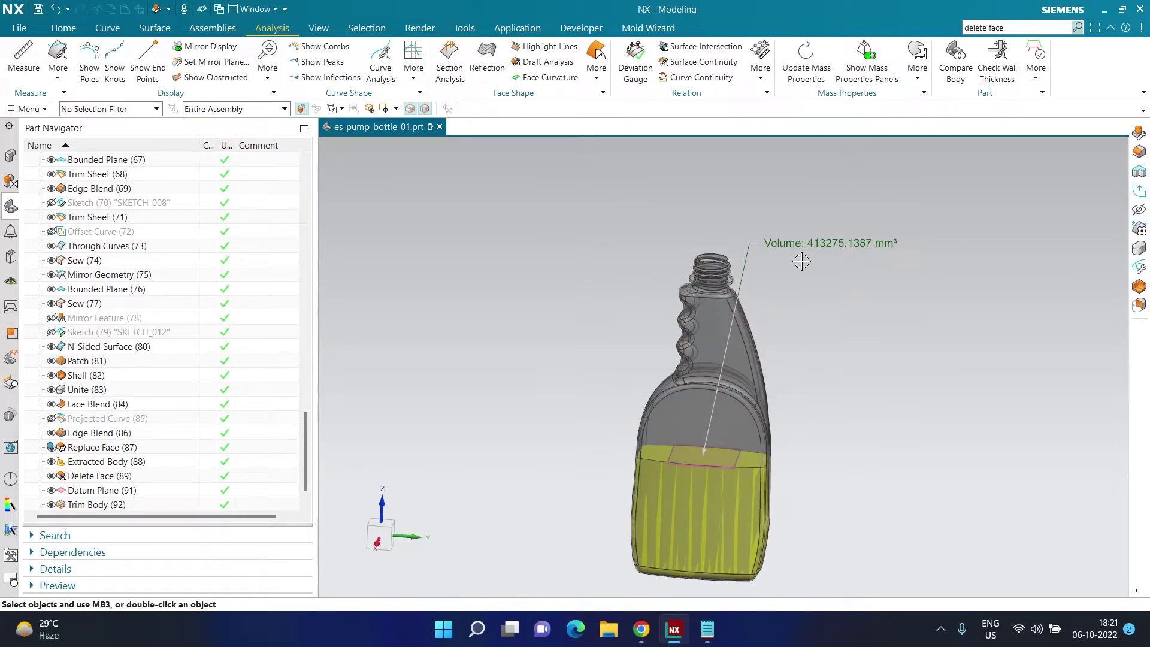
Step: Raise the trimming datum plane to the lower finger grips of the bottle handle
{"action": "scroll", "coordinate": [129, 410], "scroll_direction": "down", "scroll_amount": 1}
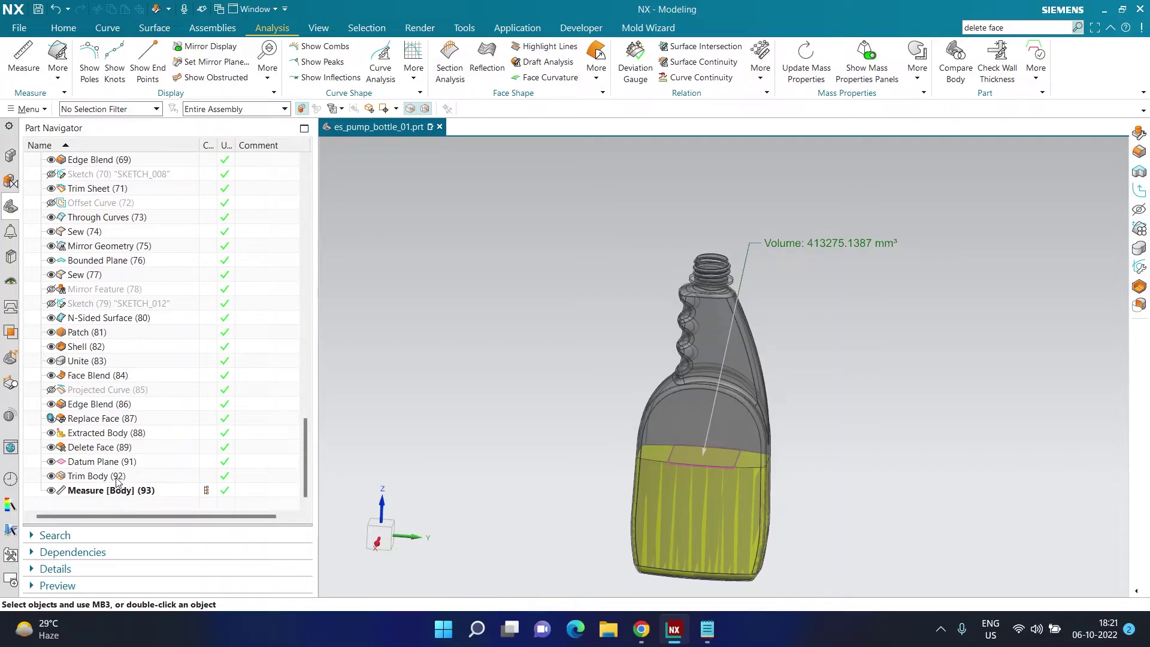
{"action": "double_click", "coordinate": [673, 460]}
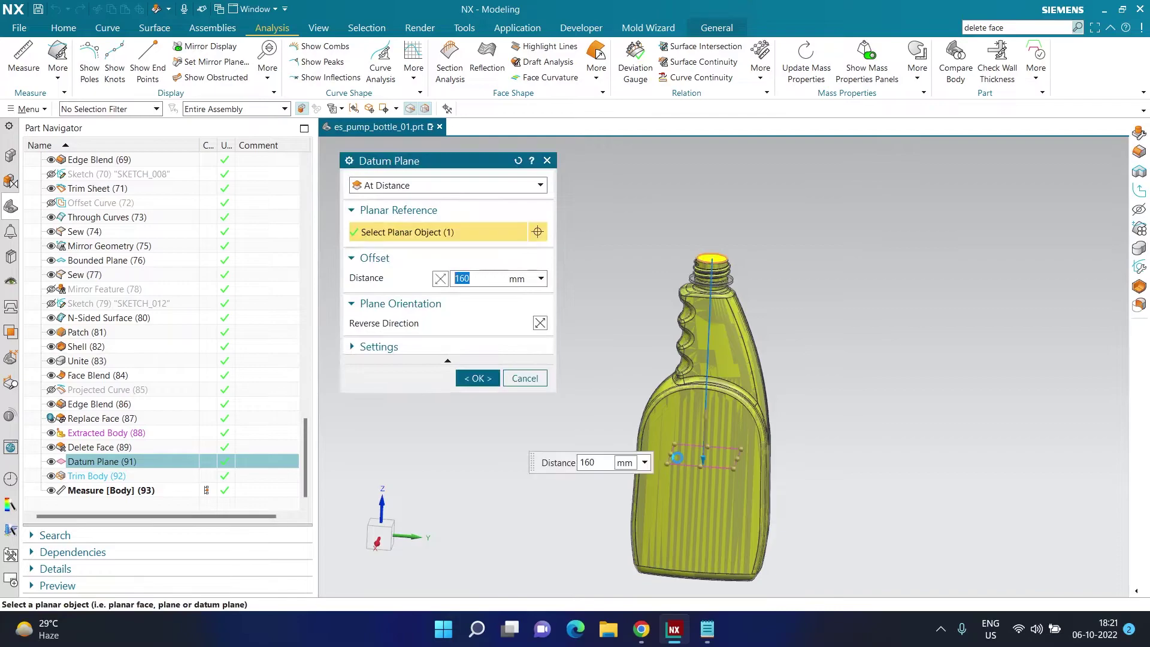
{"action": "left_click_drag", "start_coordinate": [703, 442], "coordinate": [704, 342]}
{"action": "middle_click", "coordinate": [604, 335]}
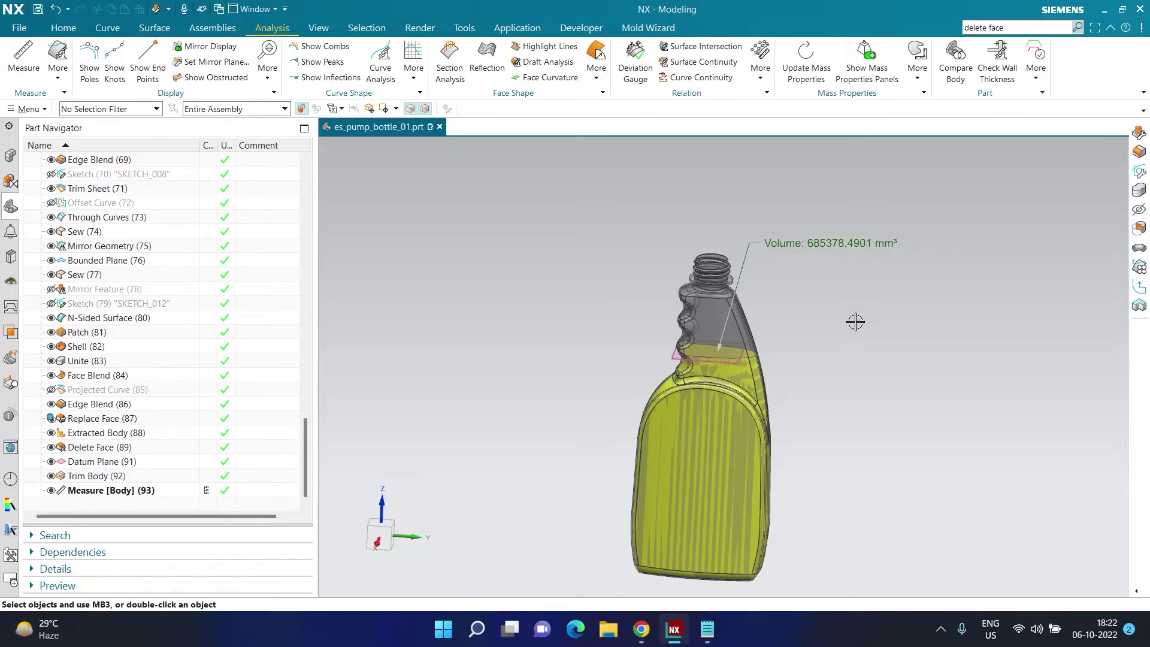
Step: Open the advanced accuracy settings of the visualization preferences
{"action": "scroll", "coordinate": [683, 257], "scroll_direction": "up", "scroll_amount": 10}
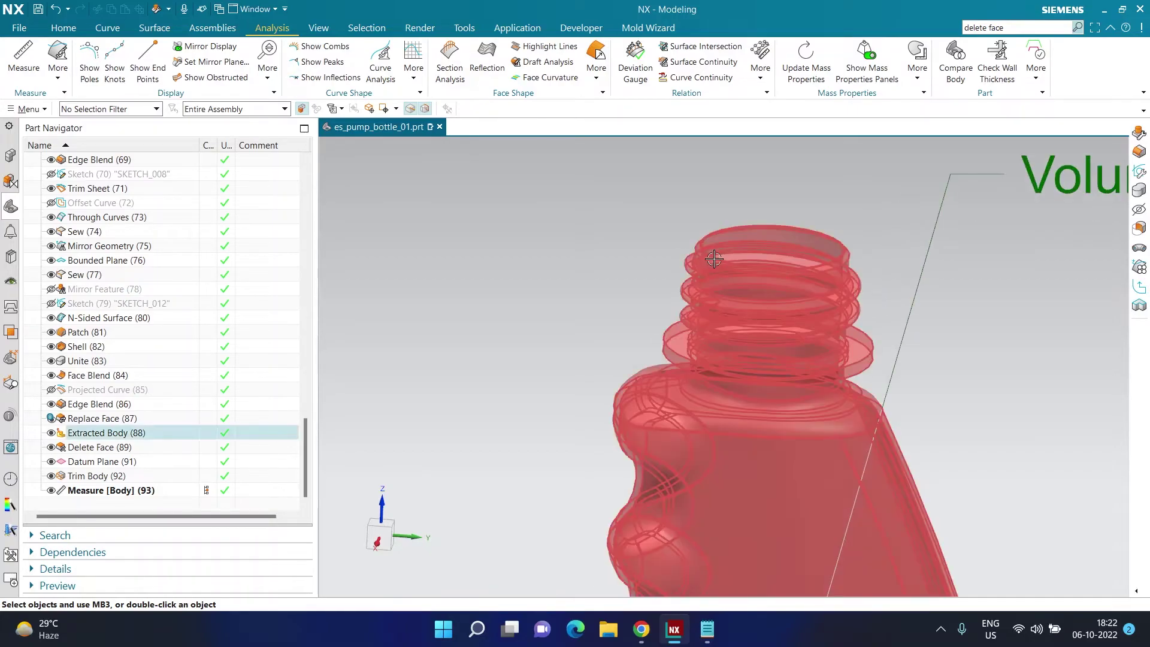
{"action": "mouse_move", "coordinate": [548, 264]}
{"action": "middle_mouse_down"}
{"action": "mouse_move", "coordinate": [558, 278]}
{"action": "mouse_move", "coordinate": [539, 275]}
{"action": "middle_mouse_up"}
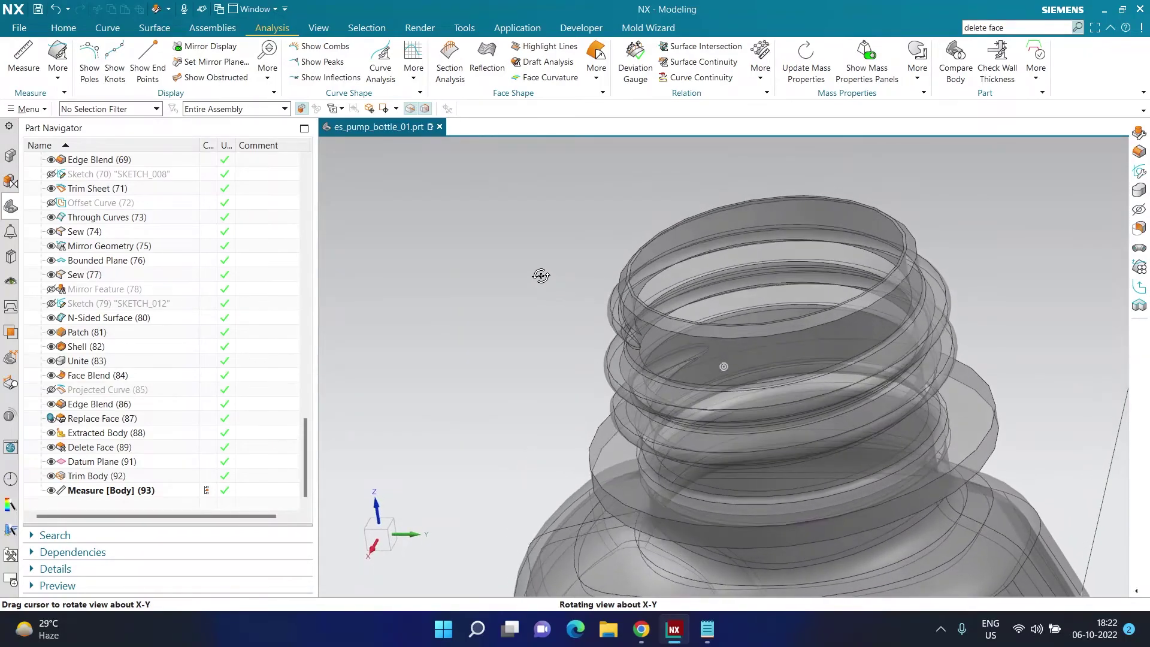
{"action": "scroll", "coordinate": [600, 268], "scroll_direction": "up", "scroll_amount": 5}
{"action": "scroll", "coordinate": [600, 267], "scroll_direction": "down", "scroll_amount": 10}
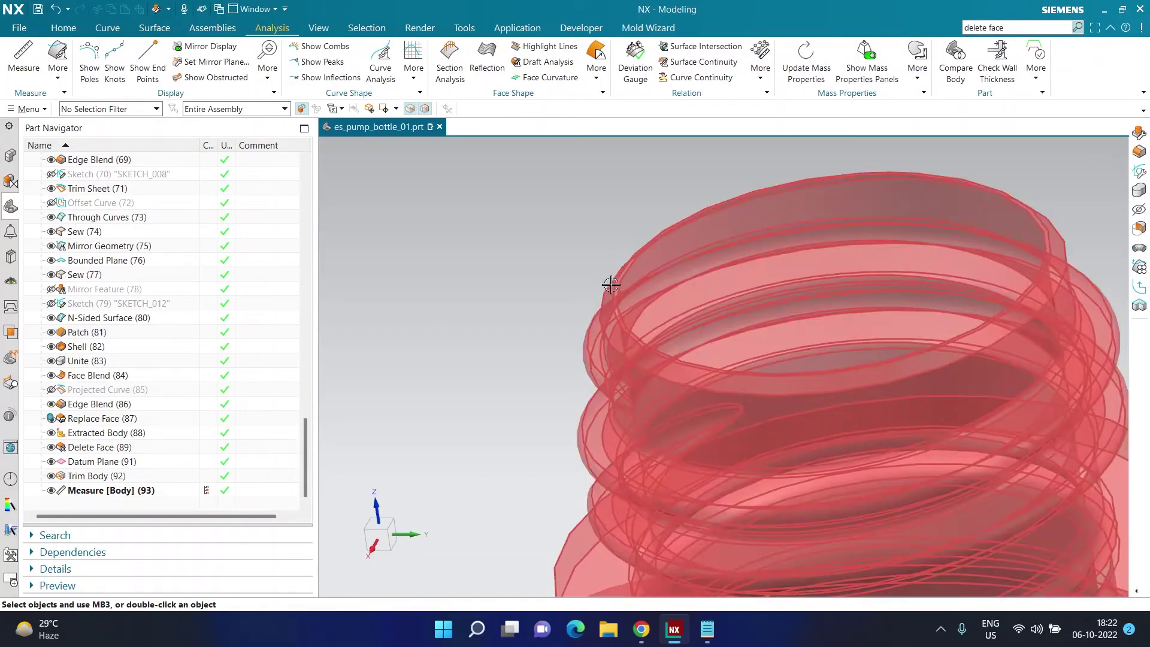
{"action": "middle_click_drag", "start_coordinate": [605, 380], "coordinate": [603, 313]}
{"action": "scroll", "coordinate": [623, 294], "scroll_direction": "up", "scroll_amount": 6}
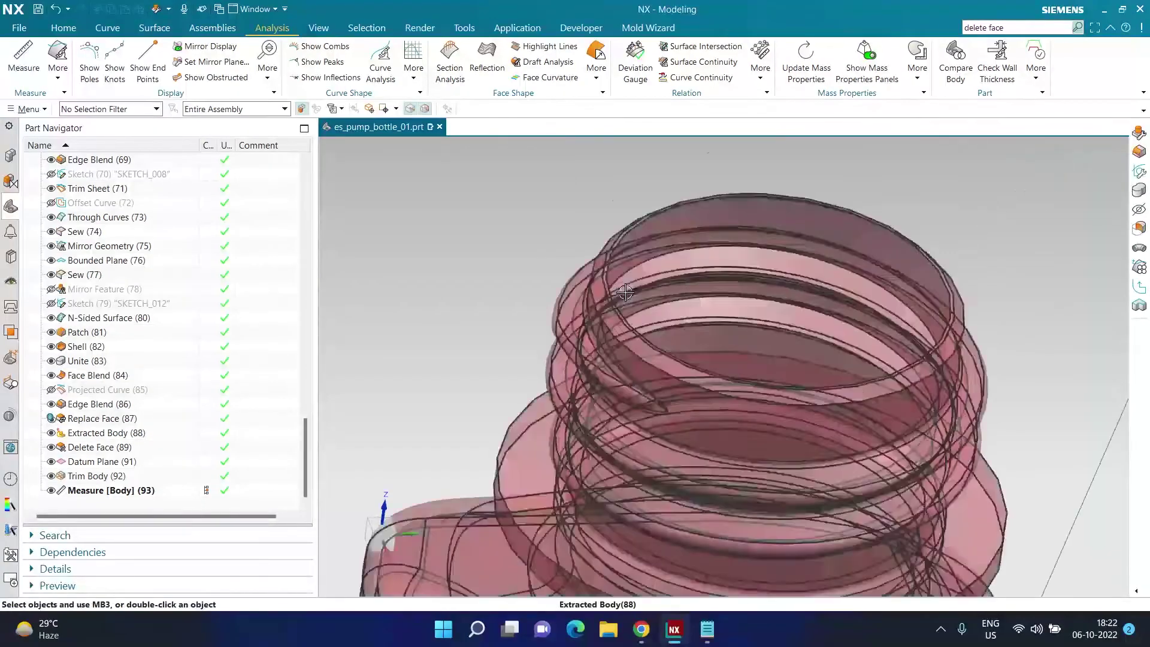
{"action": "left_click", "coordinate": [22, 31]}
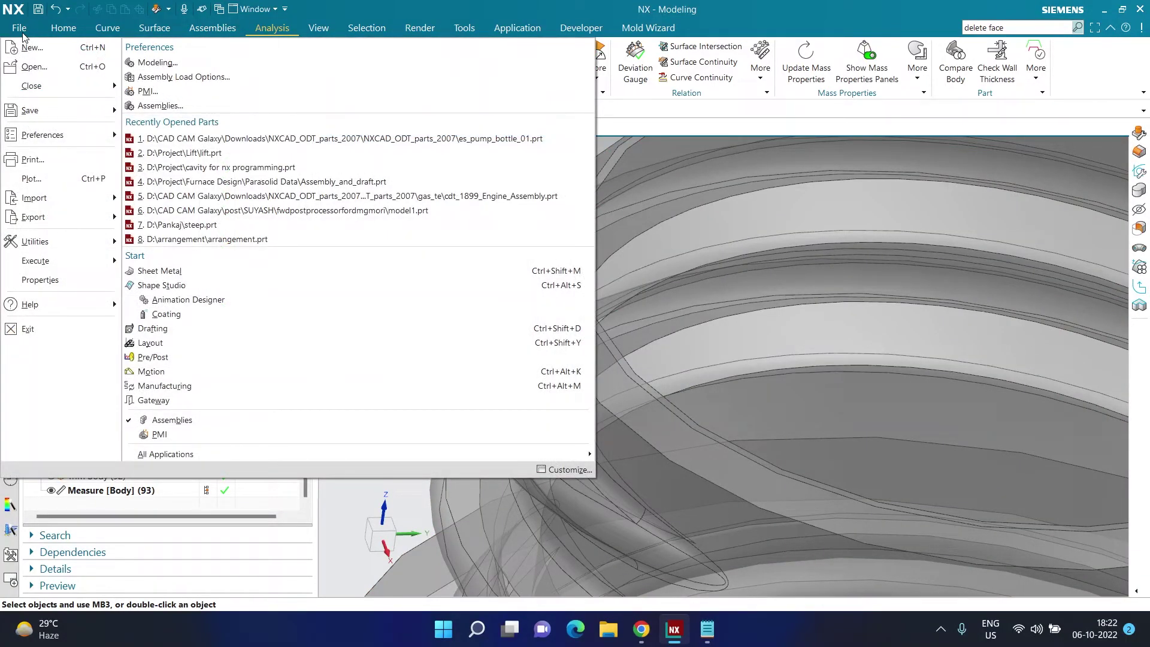
{"action": "mouse_move", "coordinate": [47, 242]}
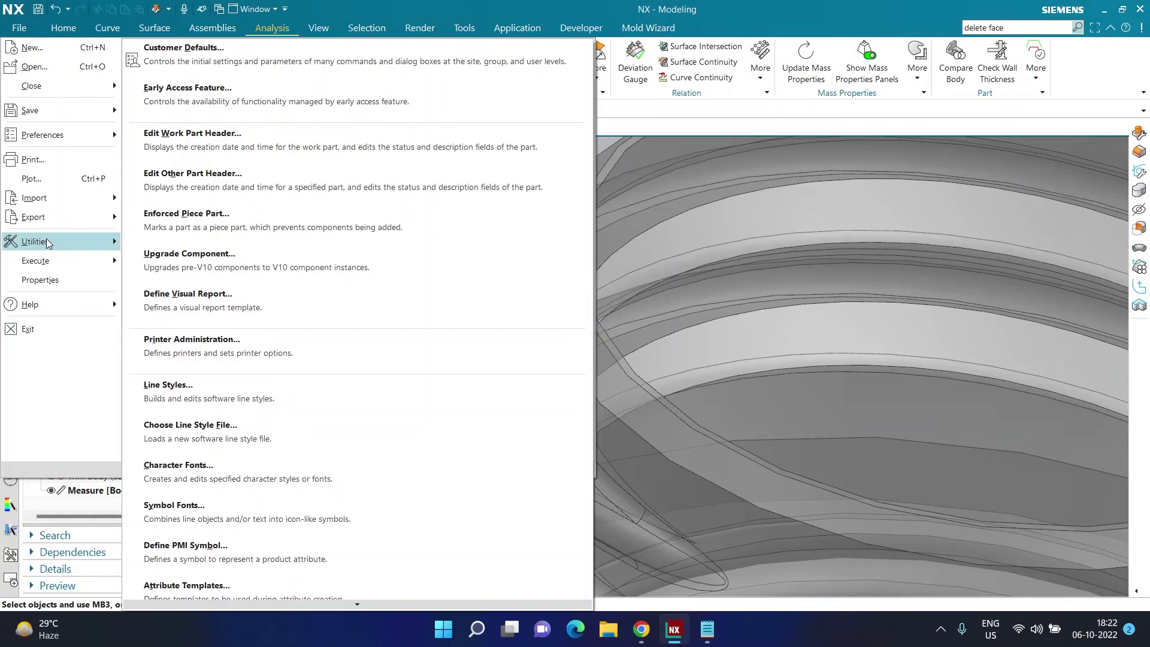
{"action": "mouse_move", "coordinate": [67, 135]}
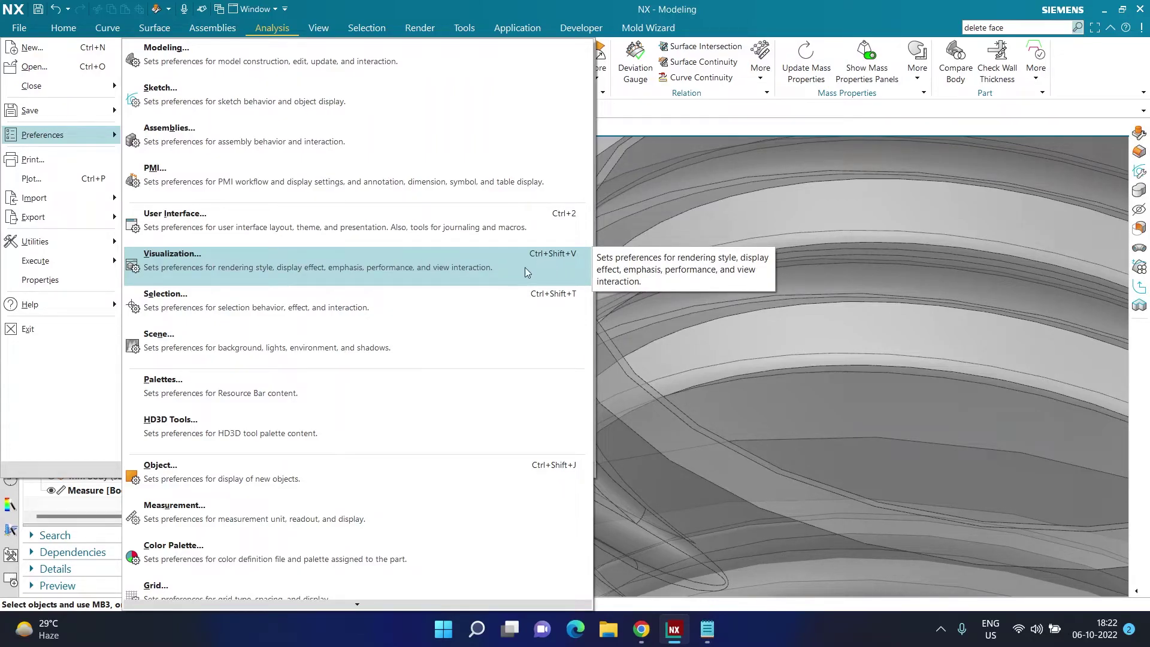
{"action": "left_click", "coordinate": [504, 269]}
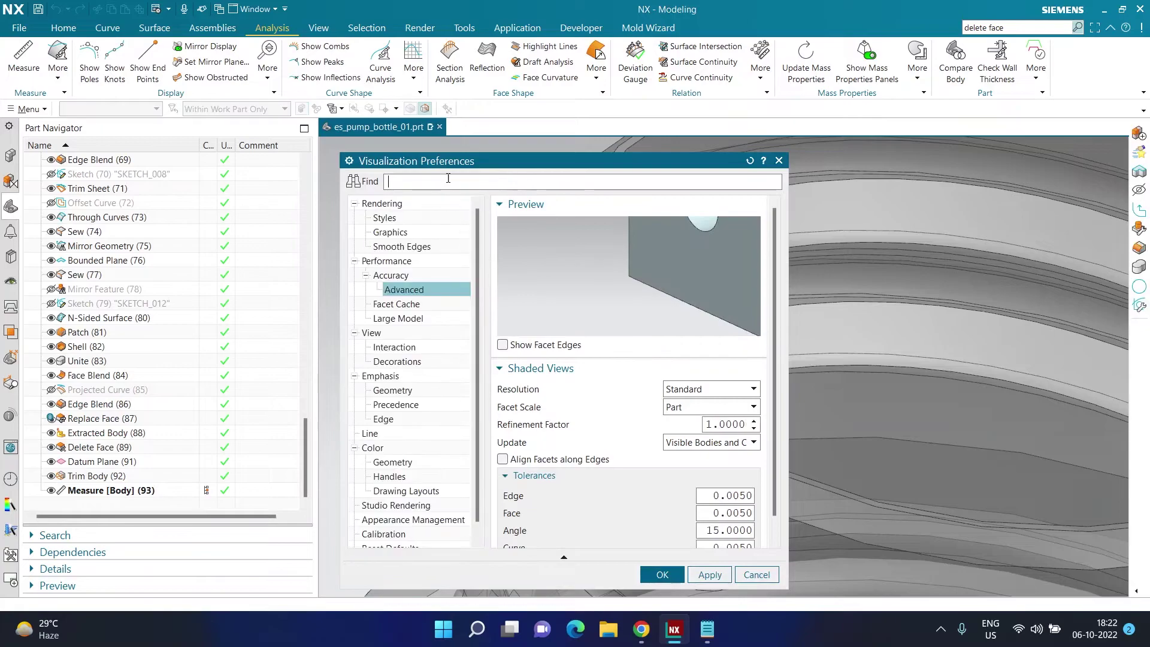
{"action": "left_click_drag", "start_coordinate": [426, 162], "coordinate": [203, 129]}
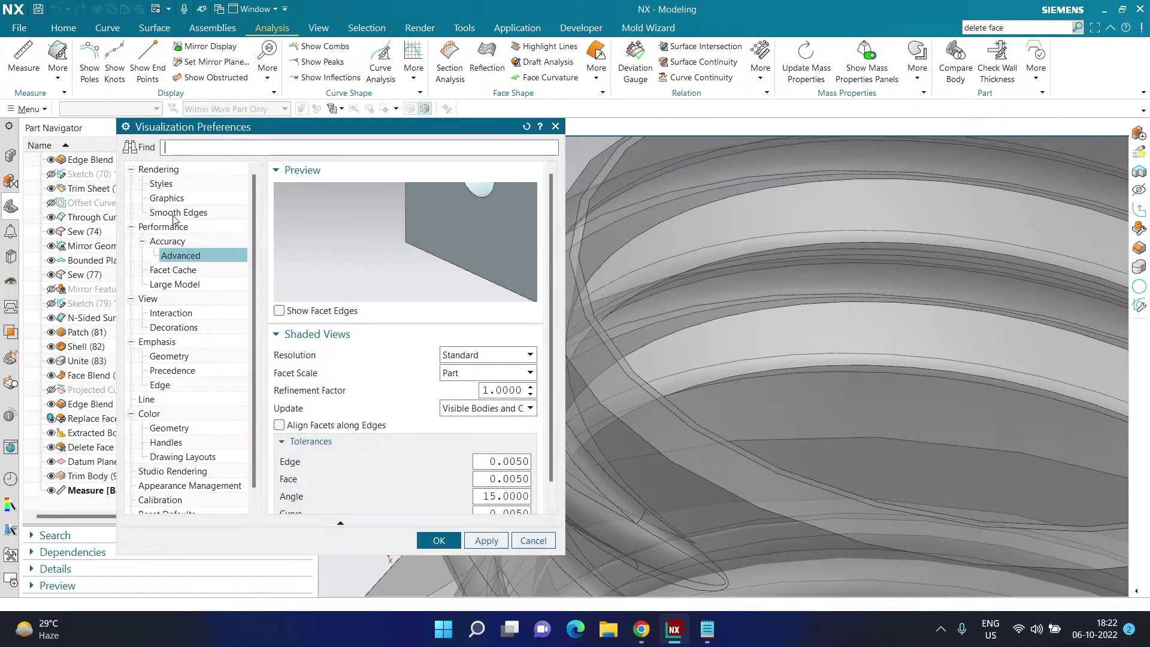
{"action": "key", "text": "Up"}
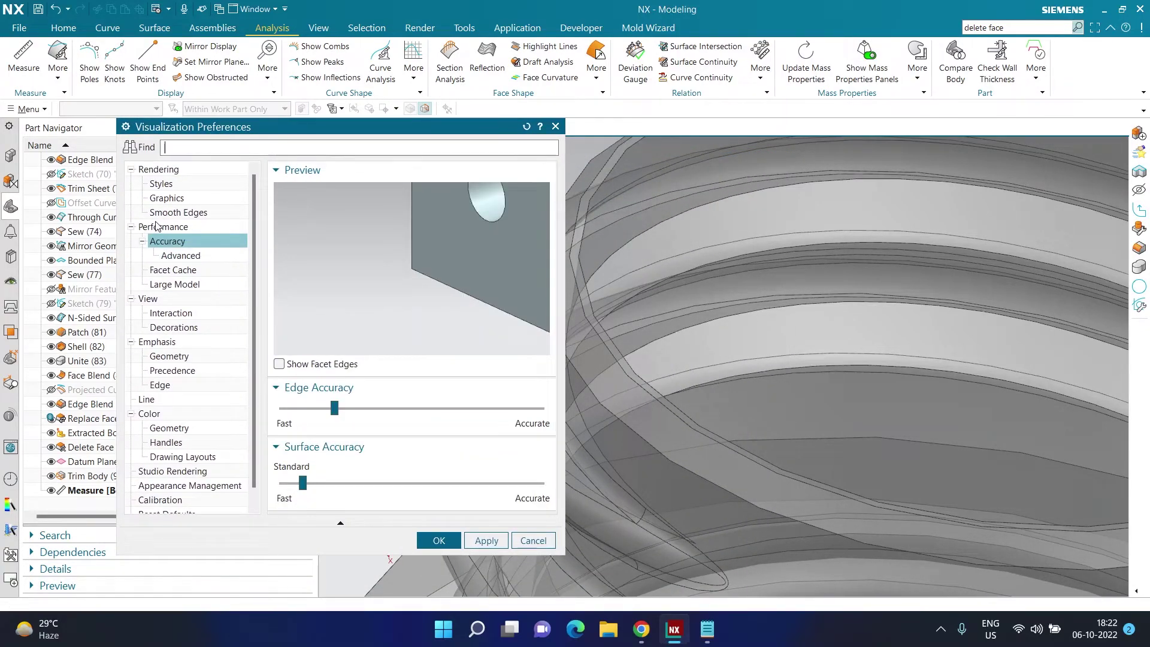
{"action": "left_click", "coordinate": [142, 242]}
{"action": "left_click", "coordinate": [142, 242]}
{"action": "left_click", "coordinate": [178, 256]}
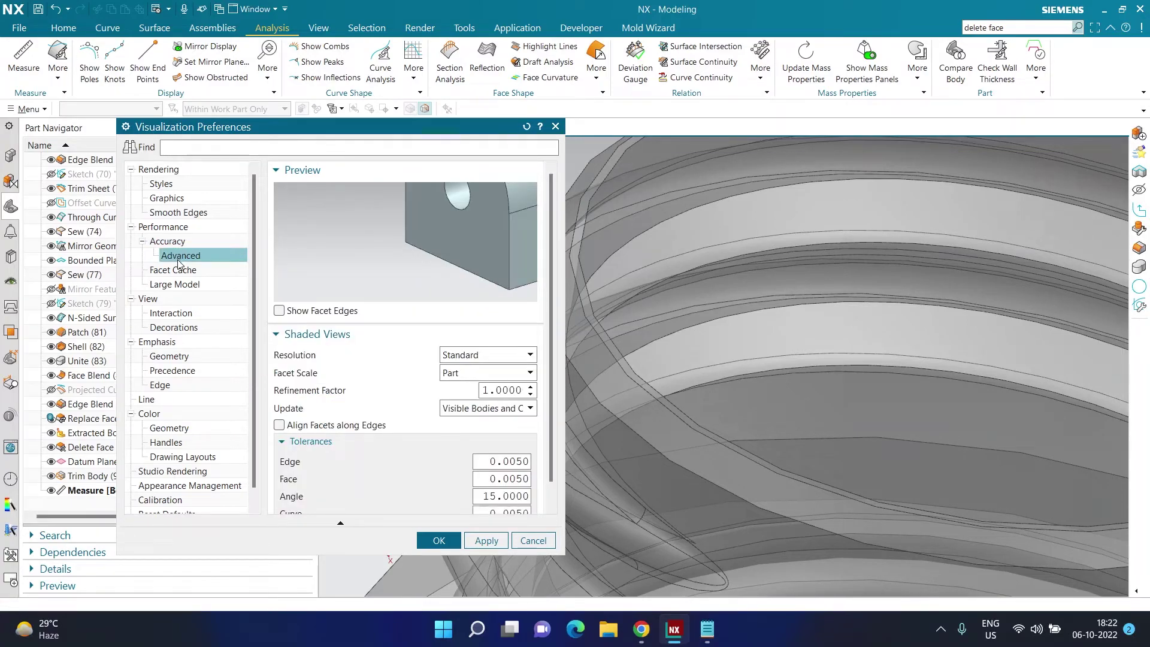
Step: Set the shaded views' resolution to Fine and the facet scale to View
{"action": "scroll", "coordinate": [805, 401], "scroll_direction": "up", "scroll_amount": 3}
{"action": "mouse_move", "coordinate": [447, 240]}
{"action": "middle_mouse_down"}
{"action": "mouse_move", "coordinate": [436, 243]}
{"action": "mouse_move", "coordinate": [452, 249]}
{"action": "mouse_move", "coordinate": [411, 262]}
{"action": "mouse_move", "coordinate": [423, 264]}
{"action": "middle_mouse_up"}
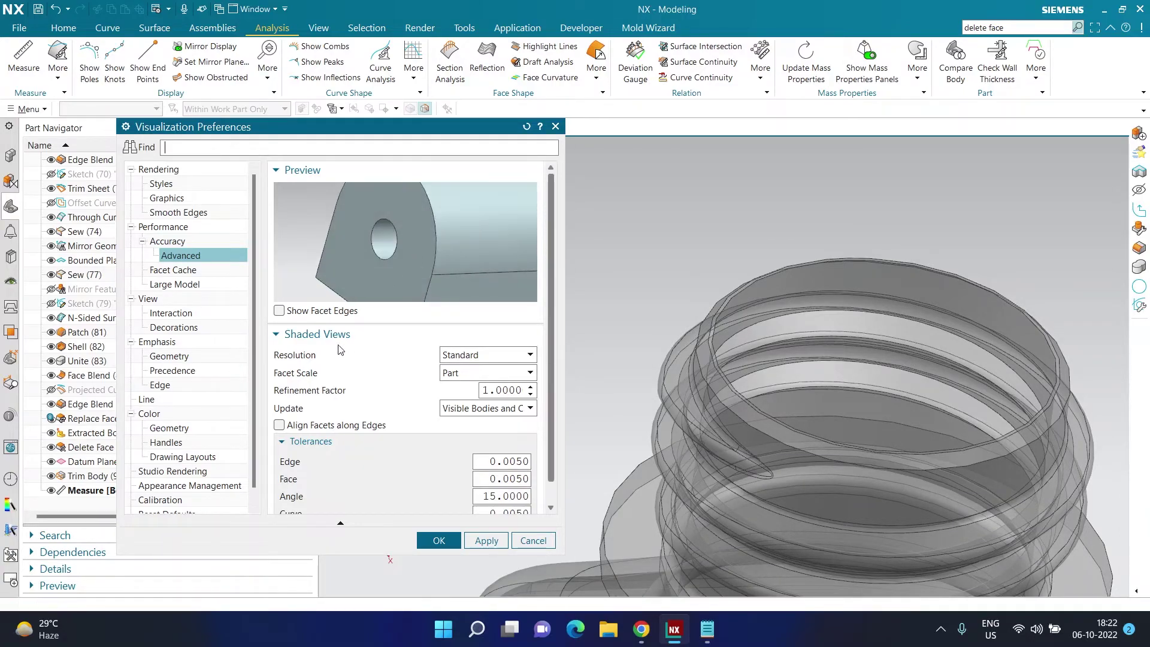
{"action": "left_click", "coordinate": [491, 357]}
{"action": "left_click", "coordinate": [473, 394]}
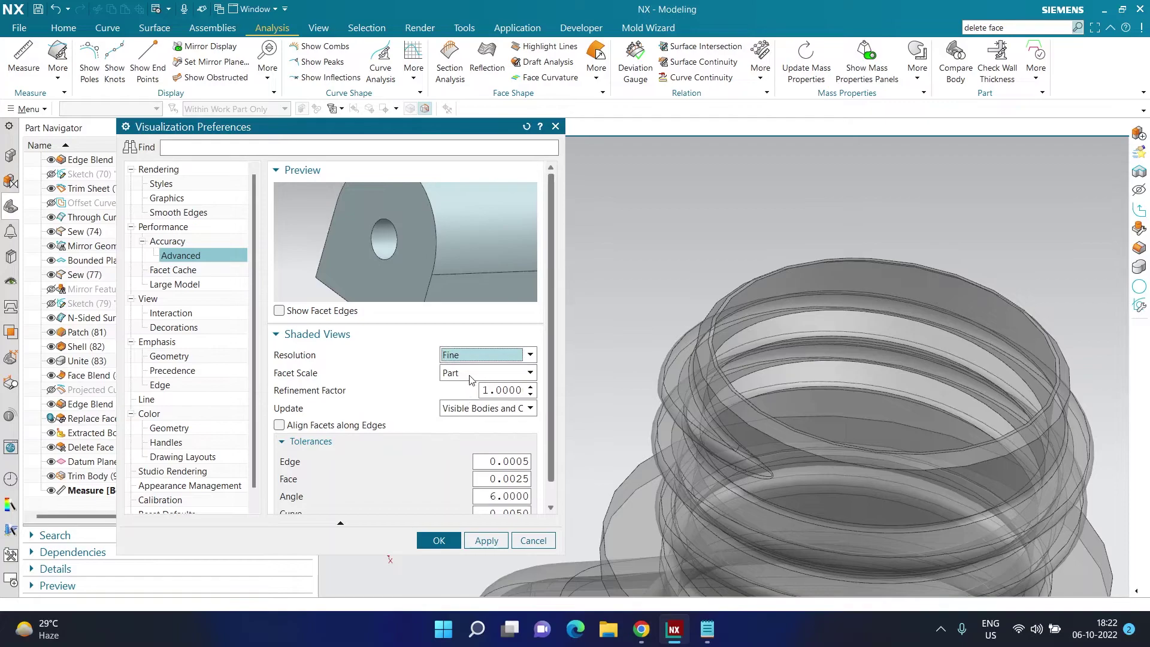
{"action": "left_click", "coordinate": [472, 373]}
{"action": "left_click", "coordinate": [466, 415]}
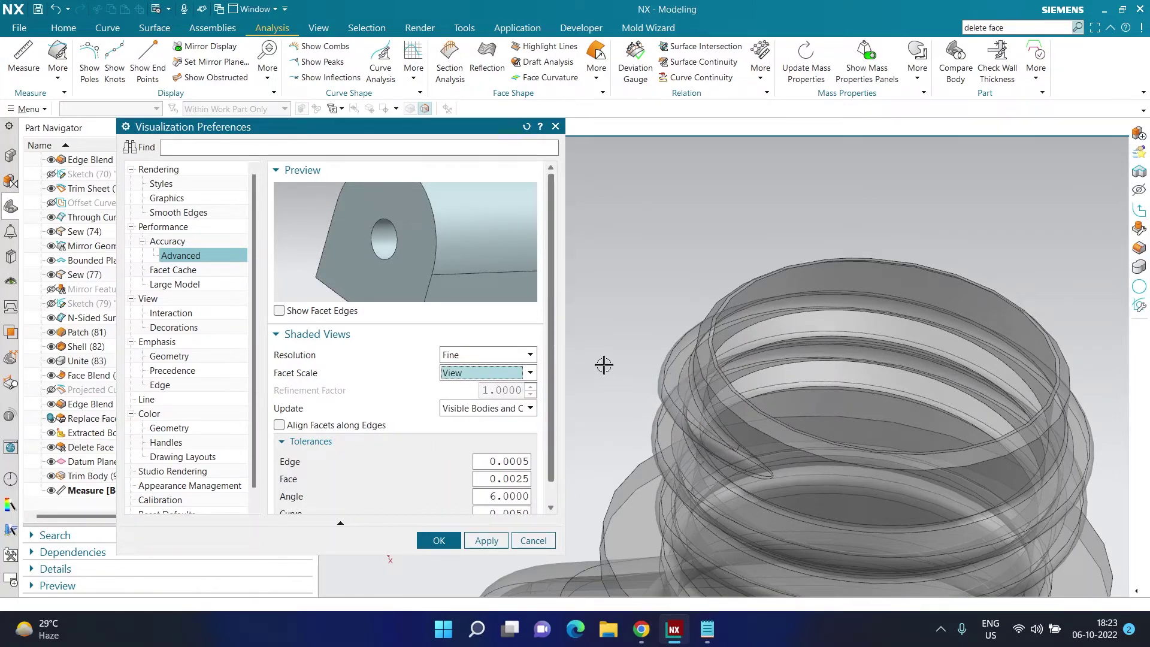
Step: Raise the shaded views' resolution to Extra Fine and accept the visualization preferences
{"action": "left_click", "coordinate": [482, 357]}
{"action": "left_click", "coordinate": [471, 409]}
{"action": "left_click", "coordinate": [471, 358]}
{"action": "left_click", "coordinate": [471, 356]}
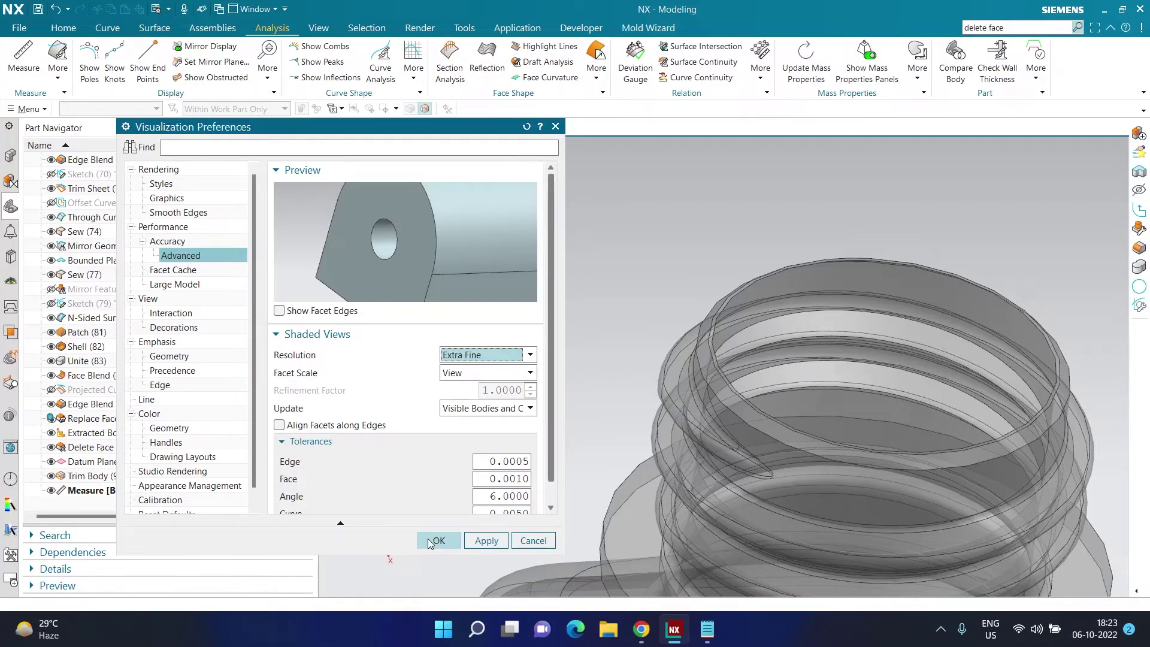
{"action": "left_click", "coordinate": [464, 359]}
{"action": "left_click", "coordinate": [464, 359]}
{"action": "left_click", "coordinate": [440, 540]}
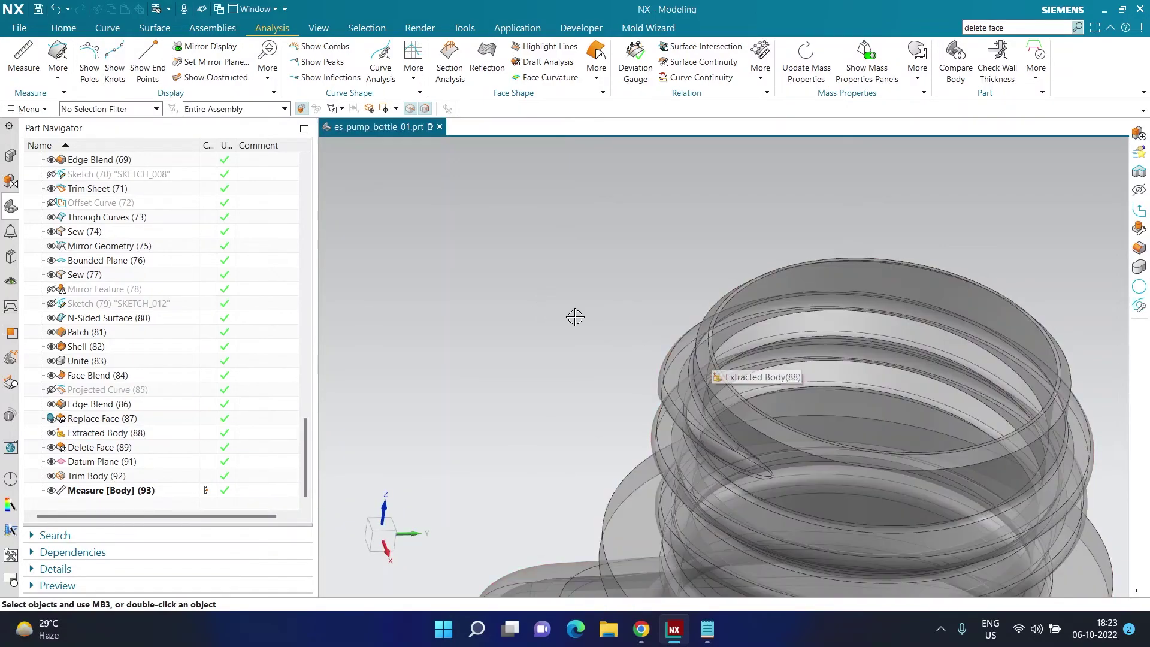
Step: Inspect the display smoothness of the bottle neck threads, finger grips and trimmed inner body
{"action": "middle_click_drag", "start_coordinate": [608, 360], "coordinate": [572, 334]}
{"action": "scroll", "coordinate": [570, 332], "scroll_direction": "down", "scroll_amount": 5}
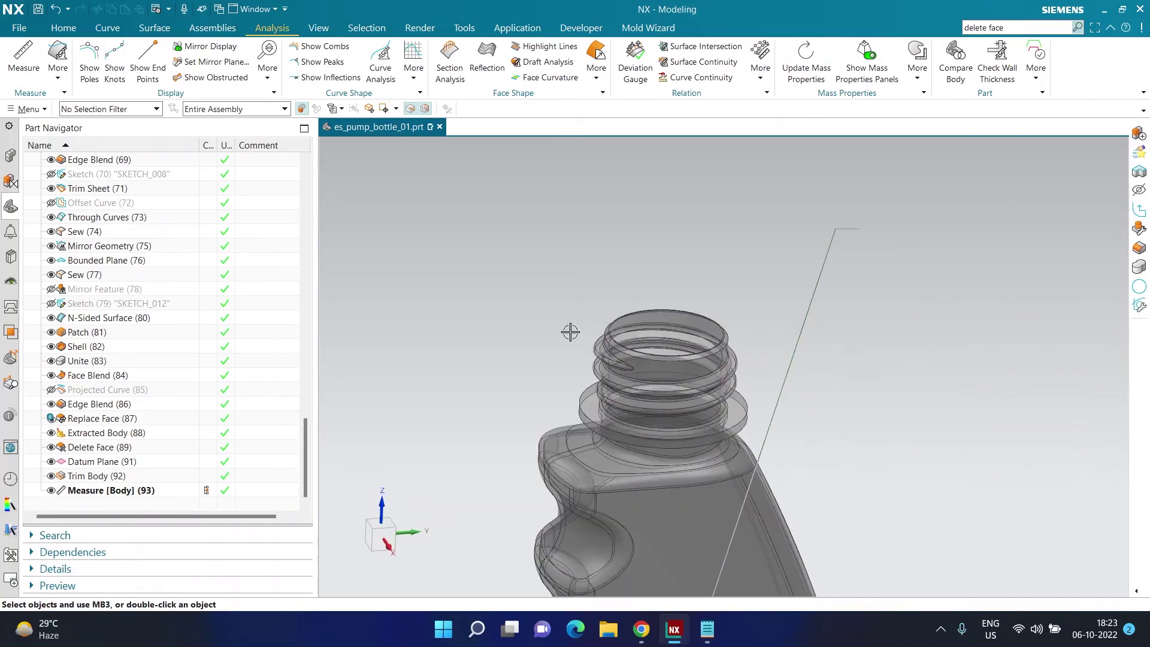
{"action": "scroll", "coordinate": [569, 349], "scroll_direction": "up", "scroll_amount": 10}
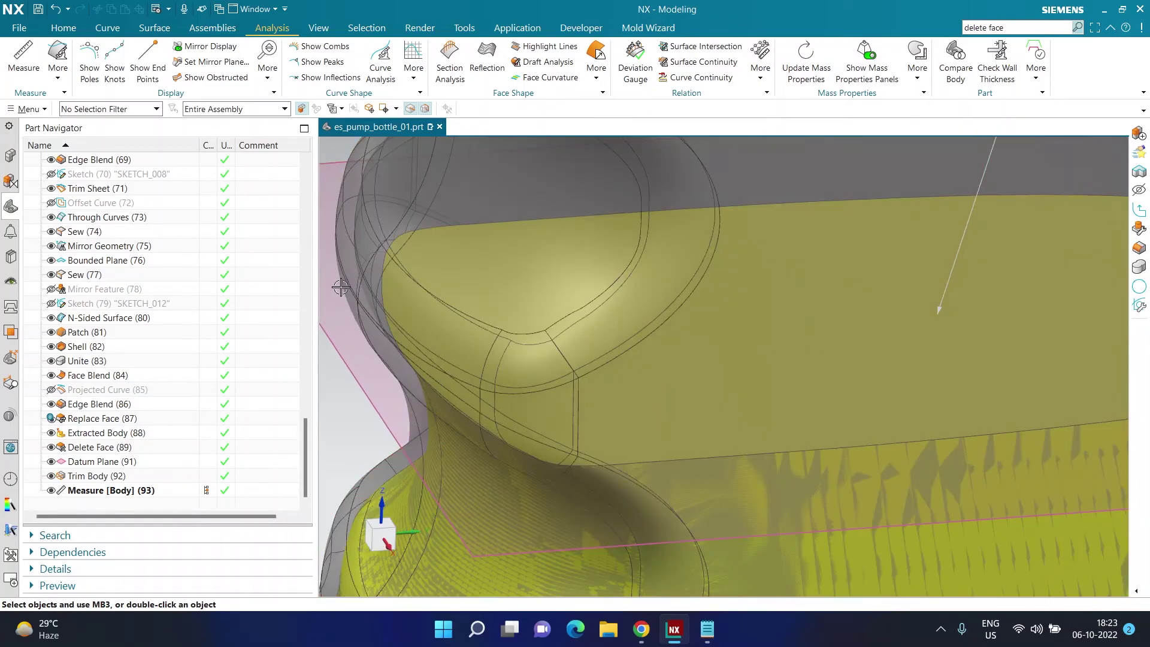
{"action": "scroll", "coordinate": [364, 294], "scroll_direction": "down", "scroll_amount": 5}
{"action": "middle_click_drag", "start_coordinate": [473, 315], "coordinate": [411, 359]}
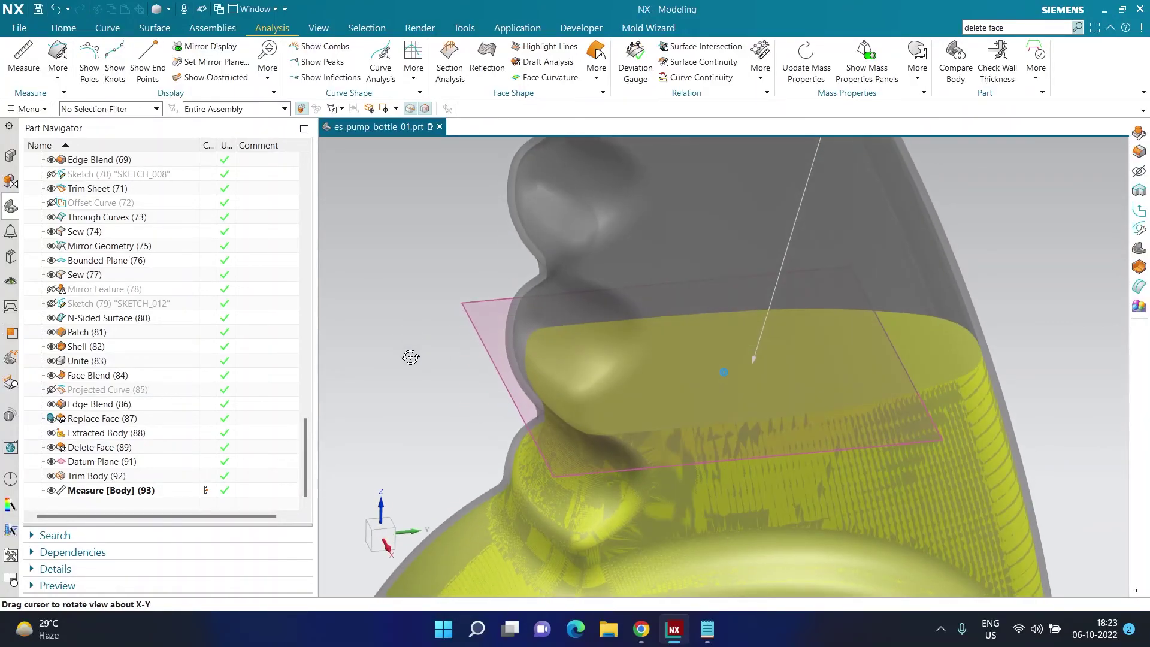
{"action": "scroll", "coordinate": [526, 392], "scroll_direction": "down", "scroll_amount": 5}
{"action": "scroll", "coordinate": [775, 460], "scroll_direction": "down", "scroll_amount": 2}
{"action": "scroll", "coordinate": [659, 395], "scroll_direction": "up", "scroll_amount": 6}
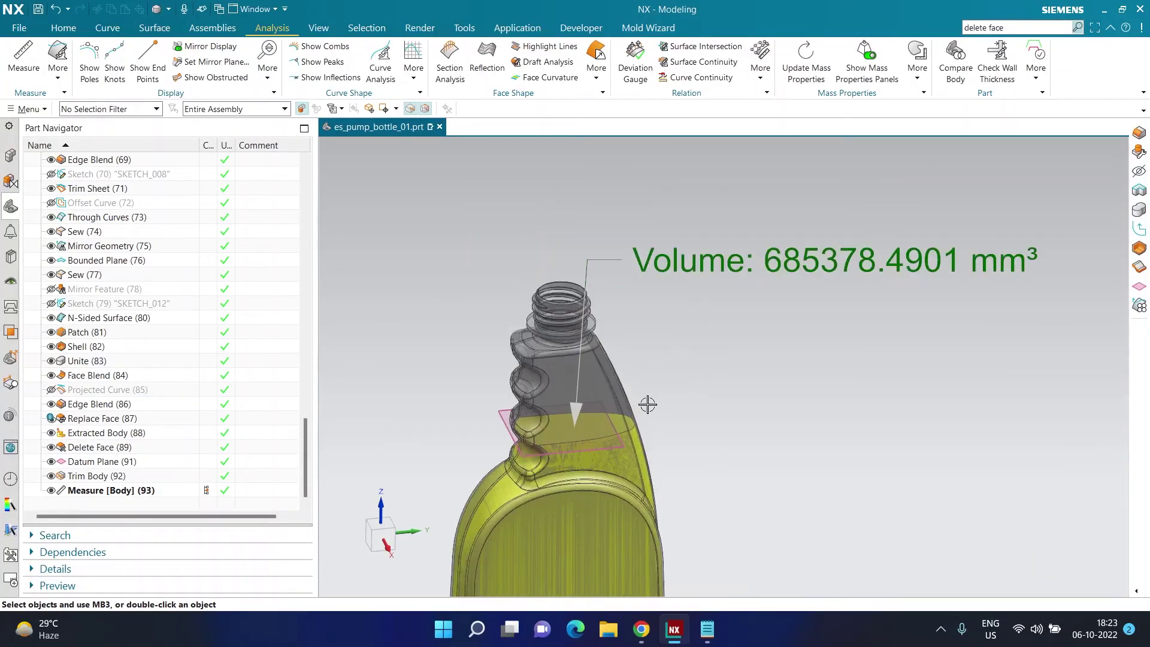
{"action": "scroll", "coordinate": [521, 297], "scroll_direction": "down", "scroll_amount": 3}
{"action": "scroll", "coordinate": [569, 276], "scroll_direction": "up", "scroll_amount": 8}
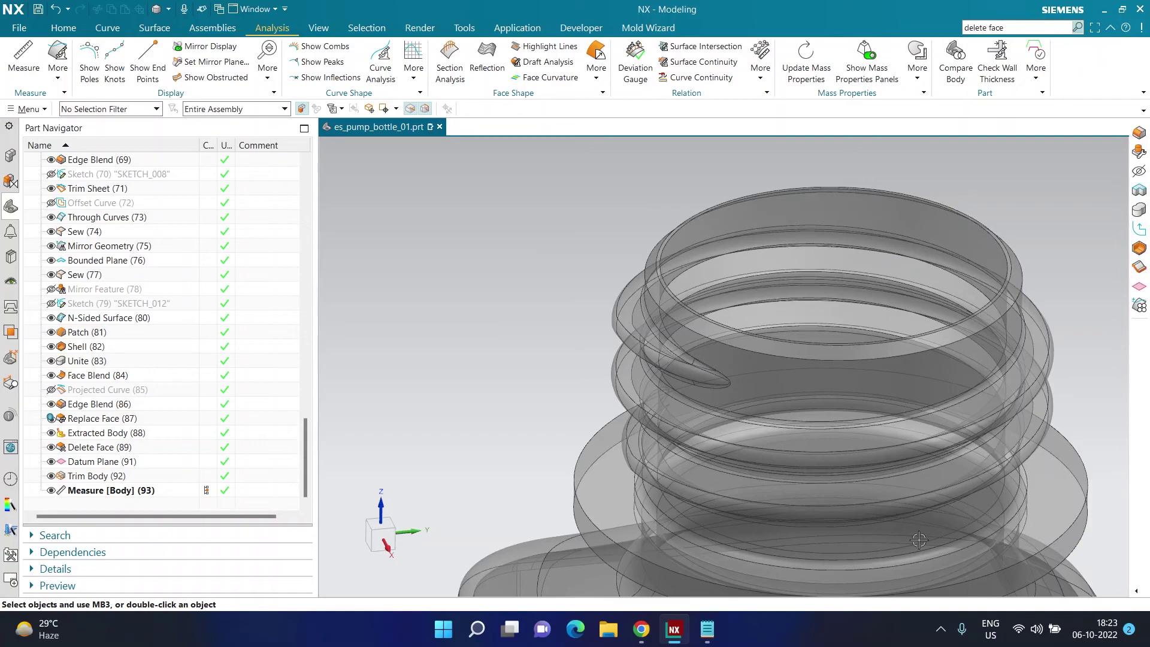
{"action": "left_click", "coordinate": [943, 634]}
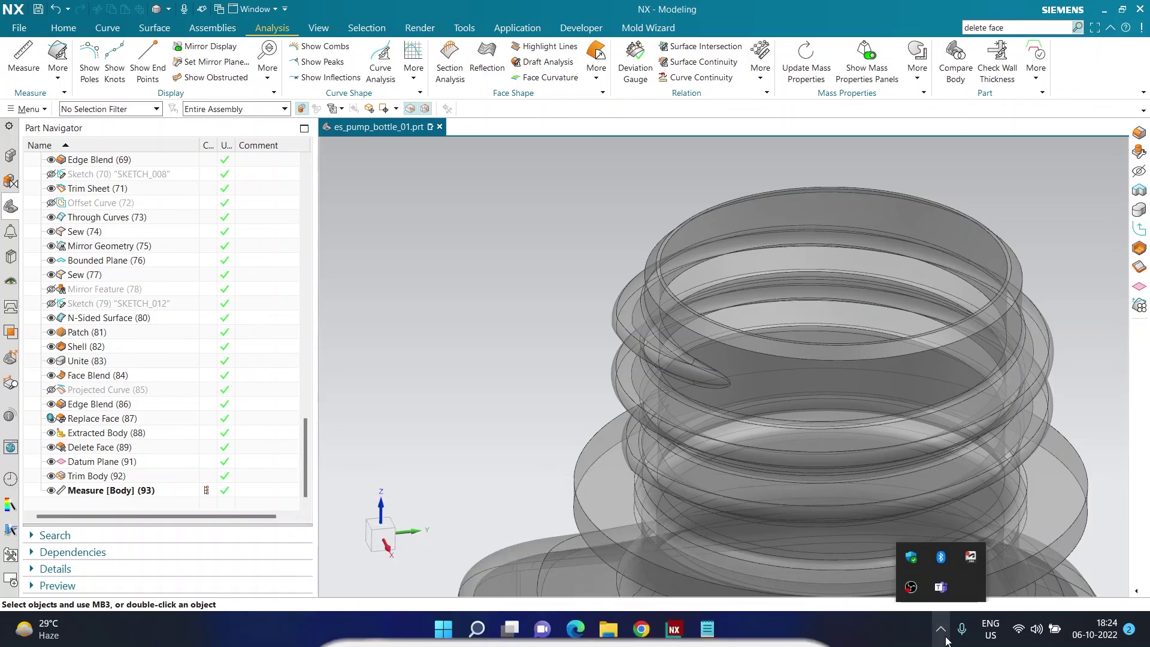